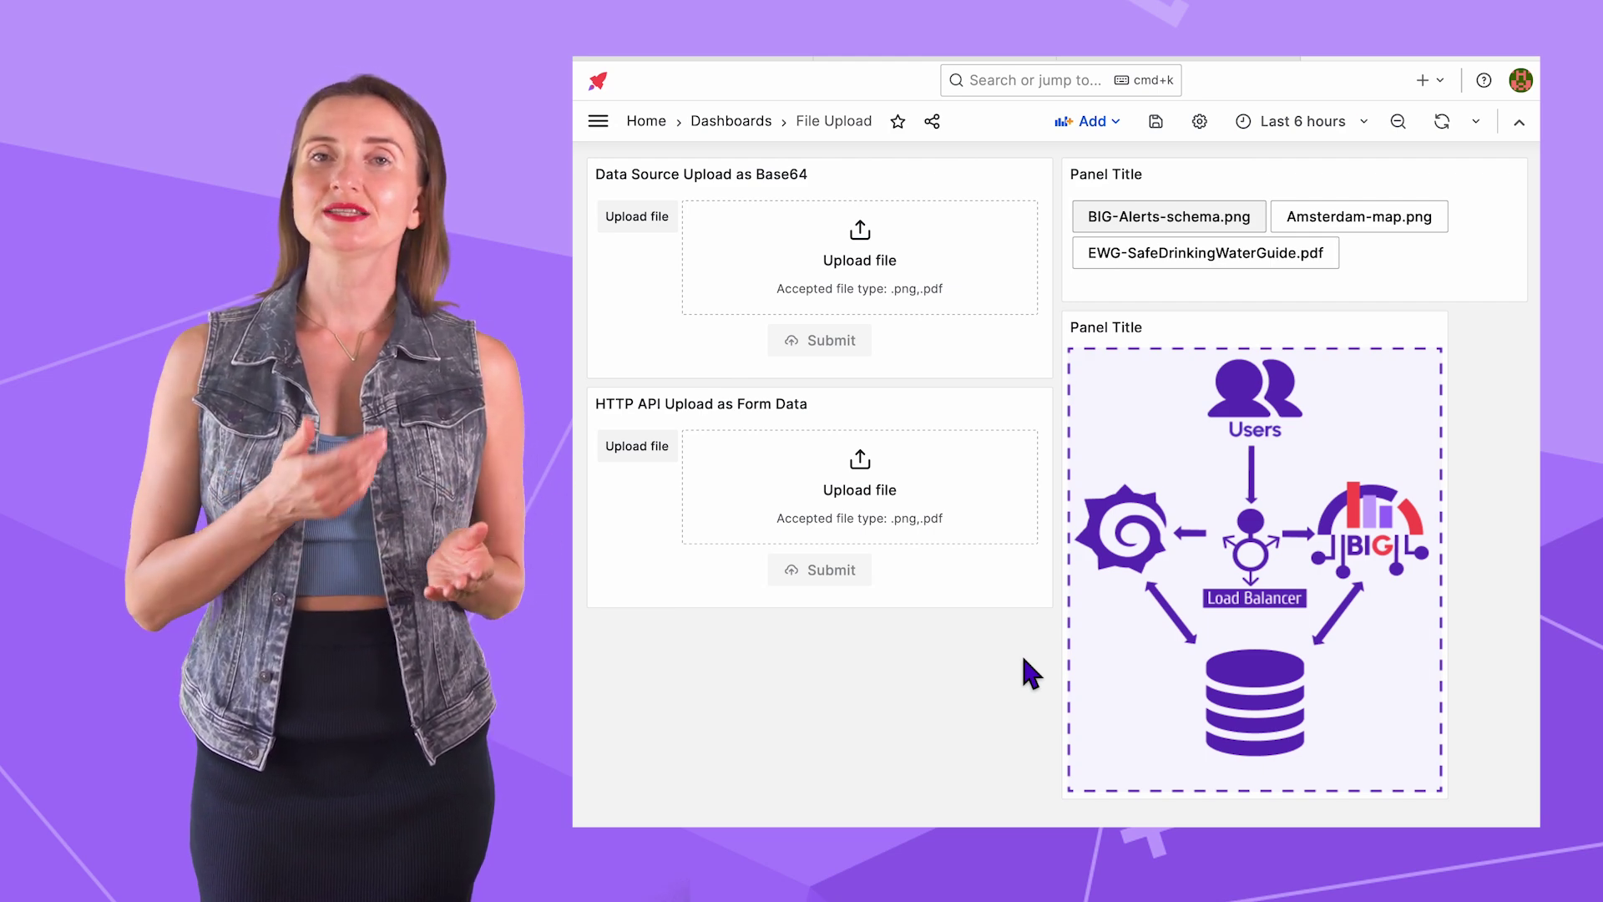
Step: Upload timeline.png via the Base64 form, then preview Amsterdam-map.png and EWG-SafeDrinkingWaterGuide.pdf
{"action": "left_click", "coordinate": [835, 255]}
{"action": "left_click", "coordinate": [794, 392]}
{"action": "left_click", "coordinate": [1362, 583]}
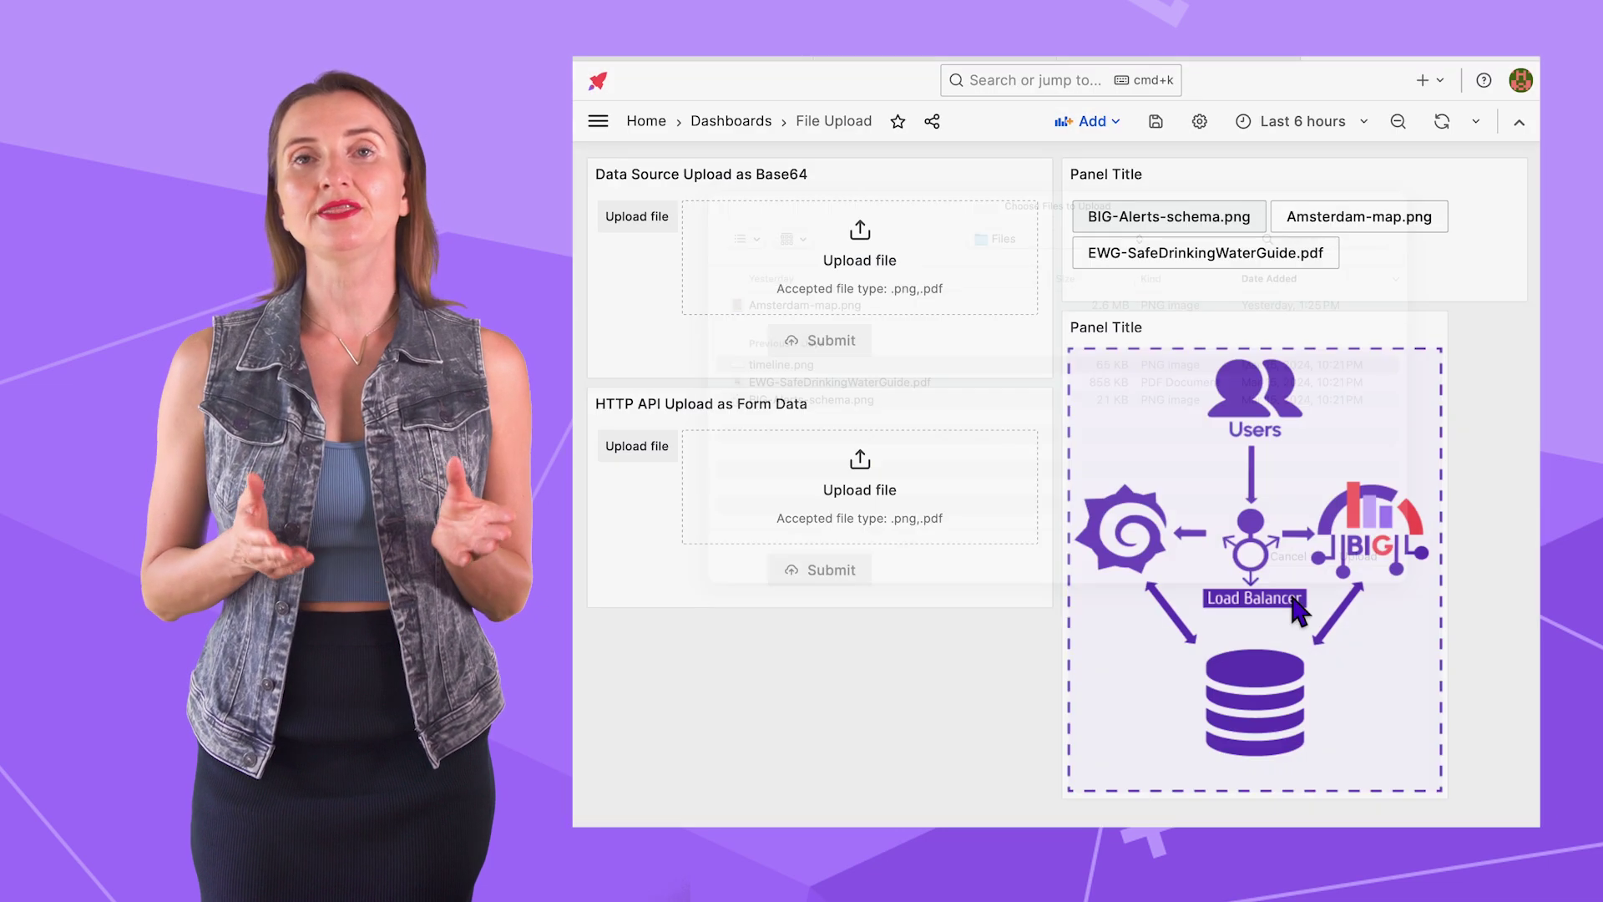
{"action": "left_click", "coordinate": [1365, 217]}
{"action": "left_click", "coordinate": [1286, 260]}
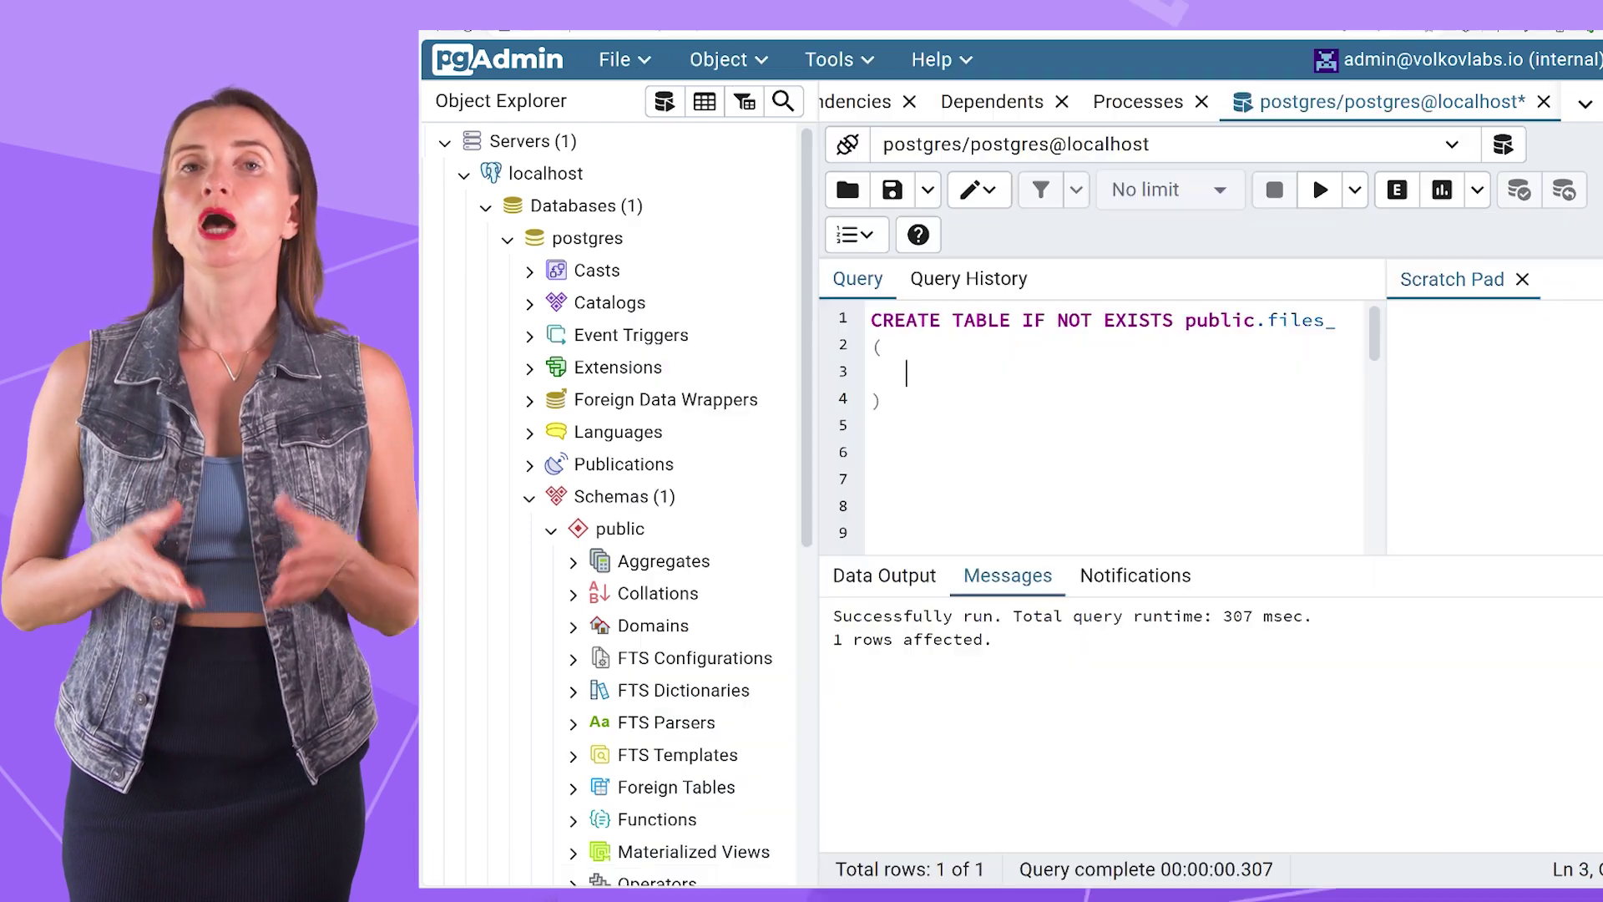
Step: Add 'name text,' and 'file text' columns to the CREATE TABLE statement and execute it
{"action": "type", "text": "name"}
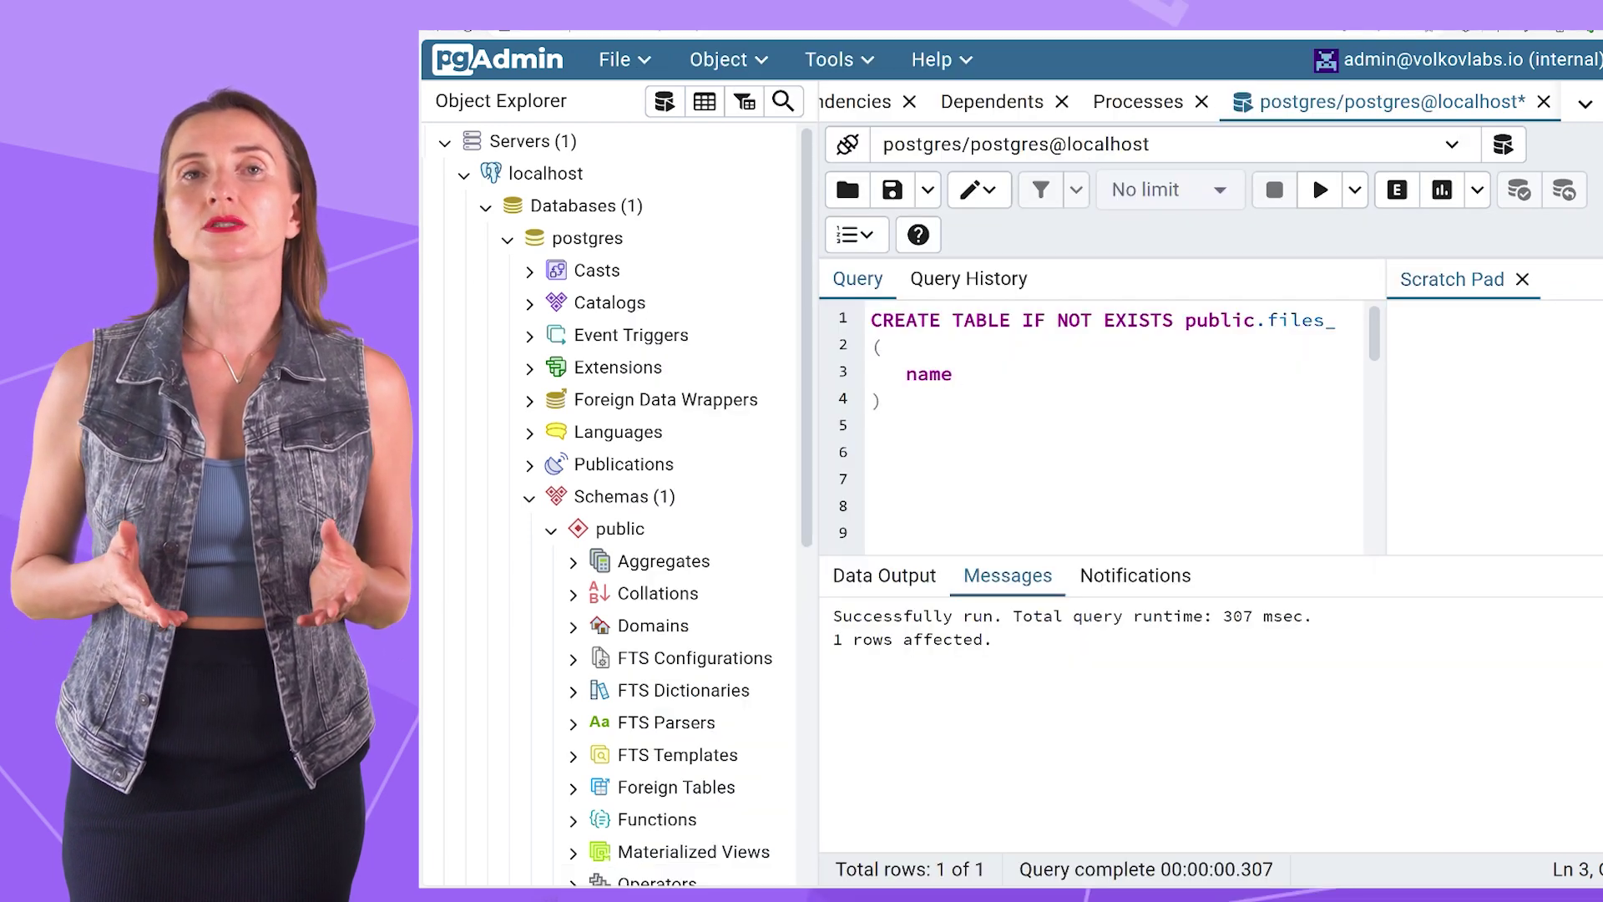
{"action": "type", "text": " text,"}
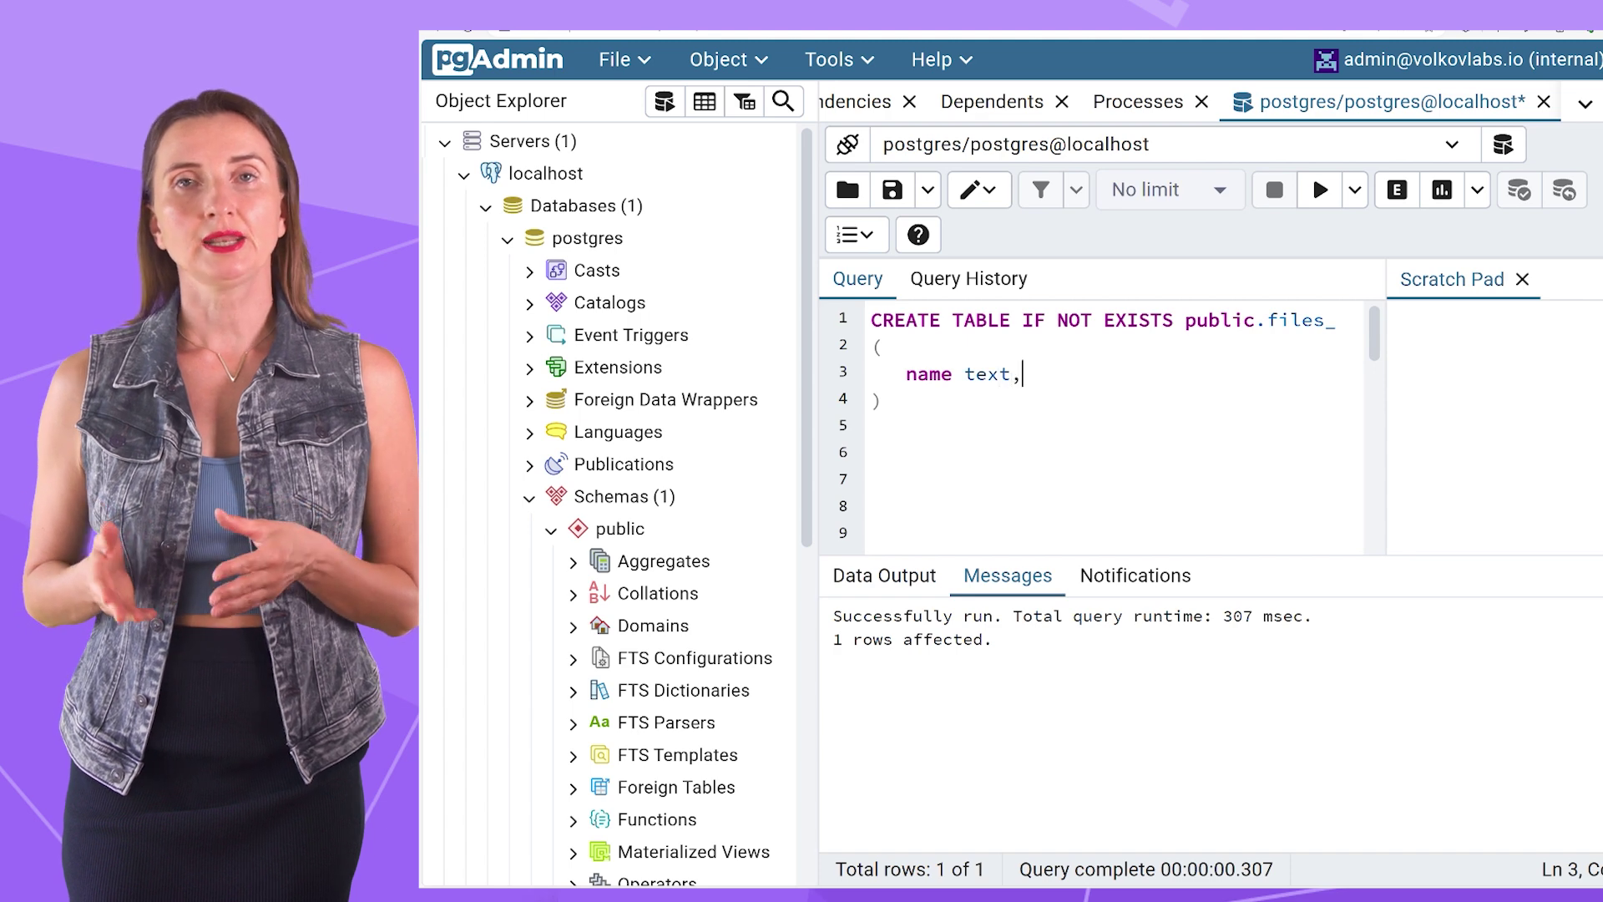
{"action": "key", "text": "Return"}
{"action": "type", "text": "file text"}
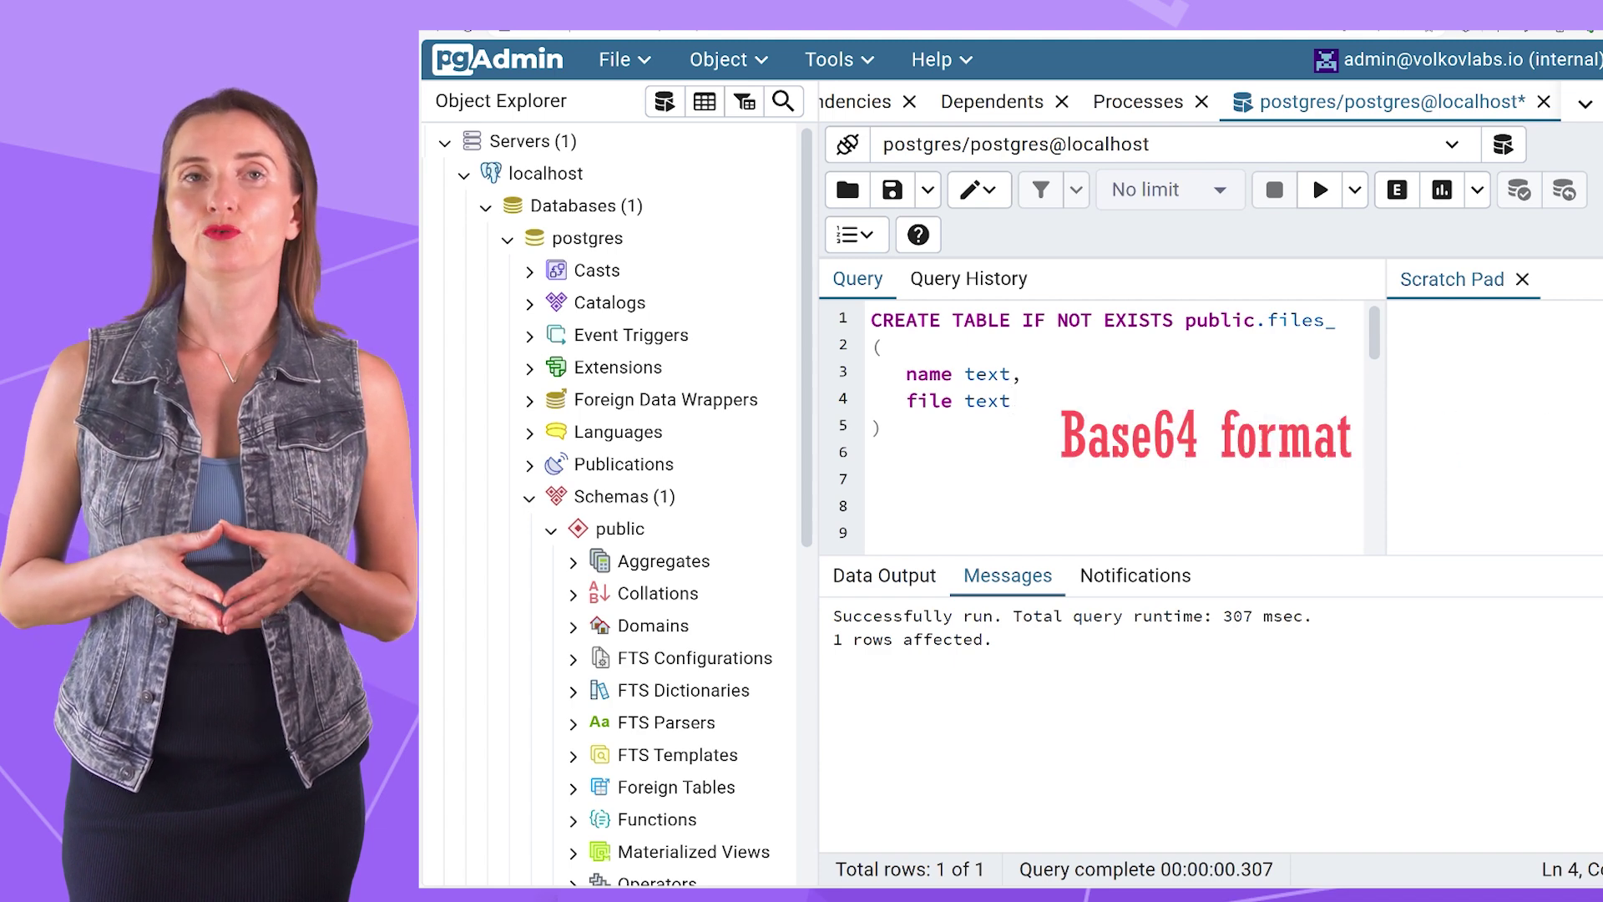
{"action": "left_click_drag", "start_coordinate": [918, 430], "coordinate": [873, 320]}
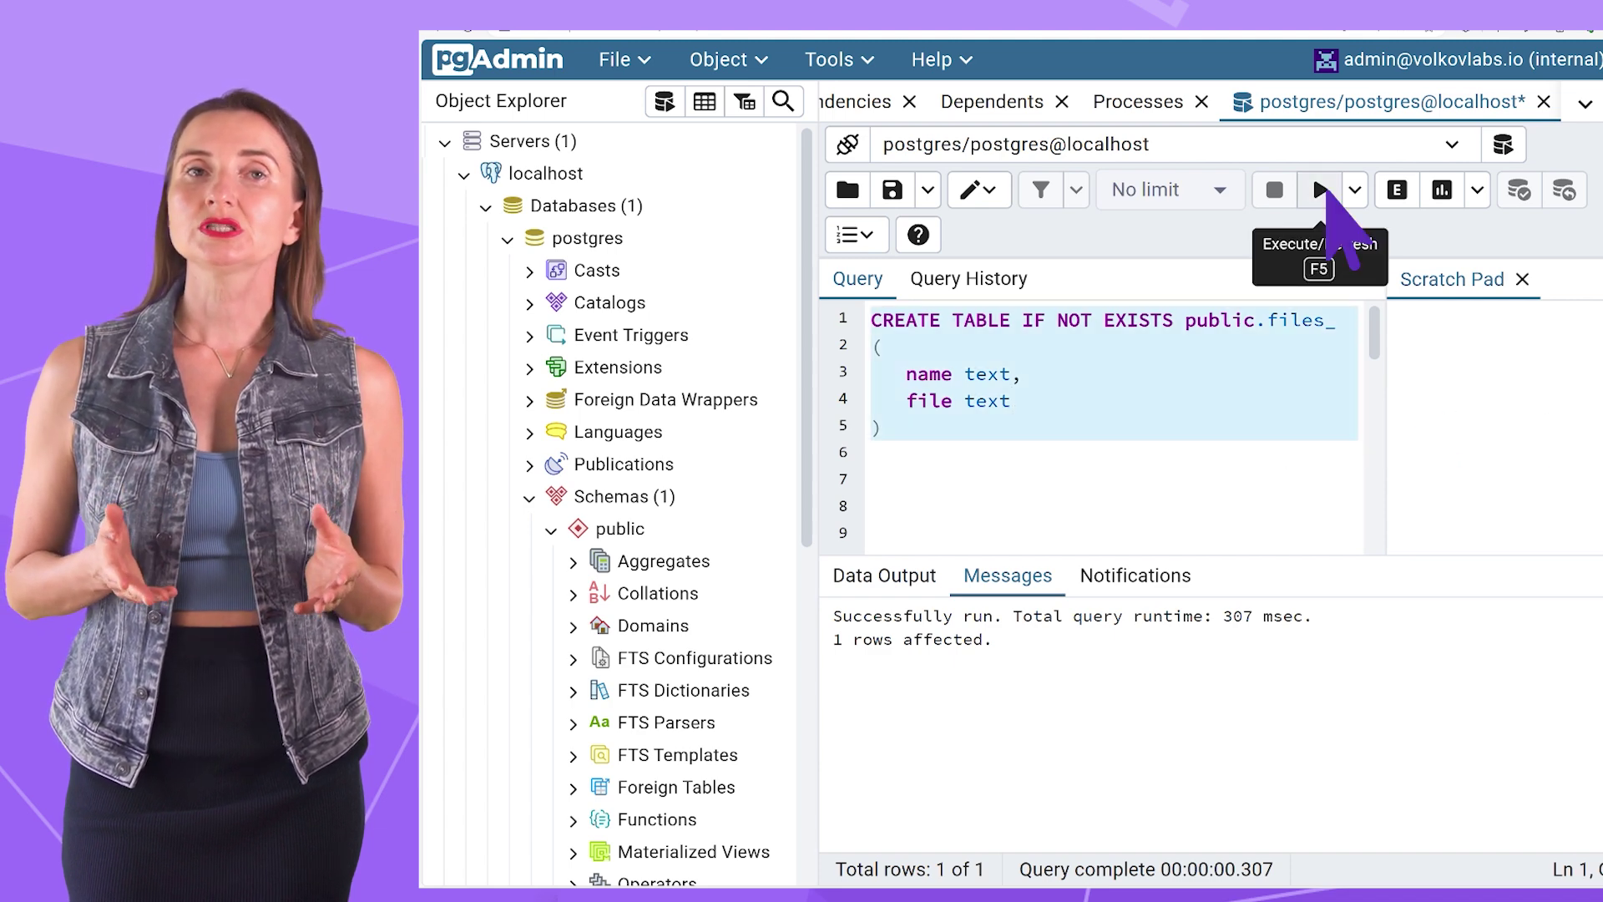
{"action": "left_click", "coordinate": [1321, 190]}
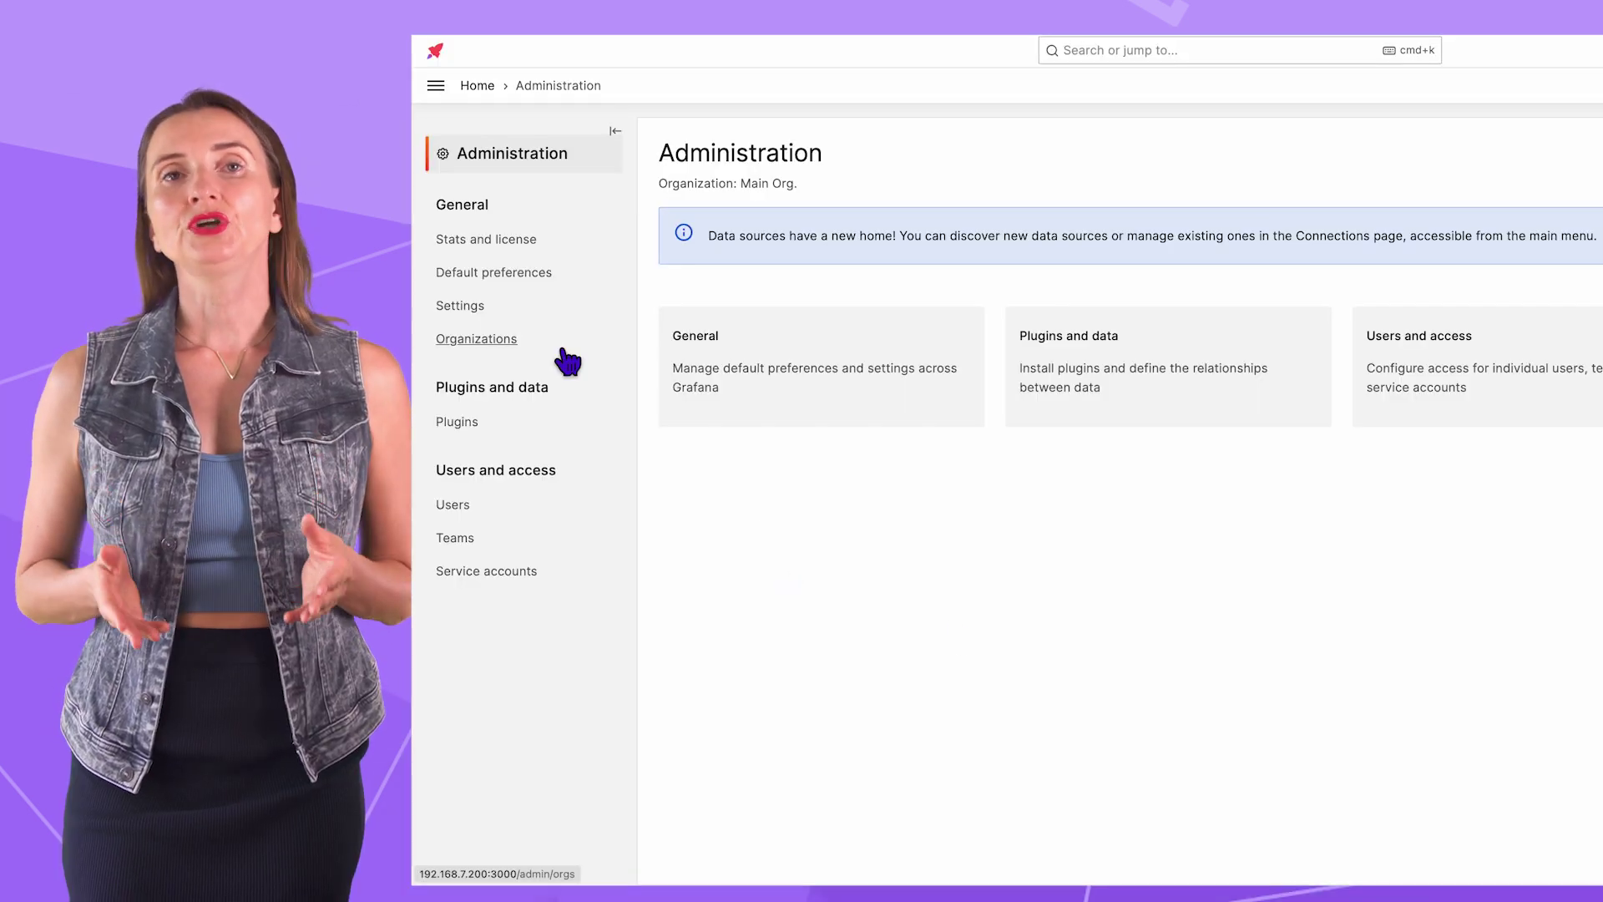
Step: Start adding a new PostgreSQL data source from Connections > Data sources
{"action": "left_click", "coordinate": [436, 86]}
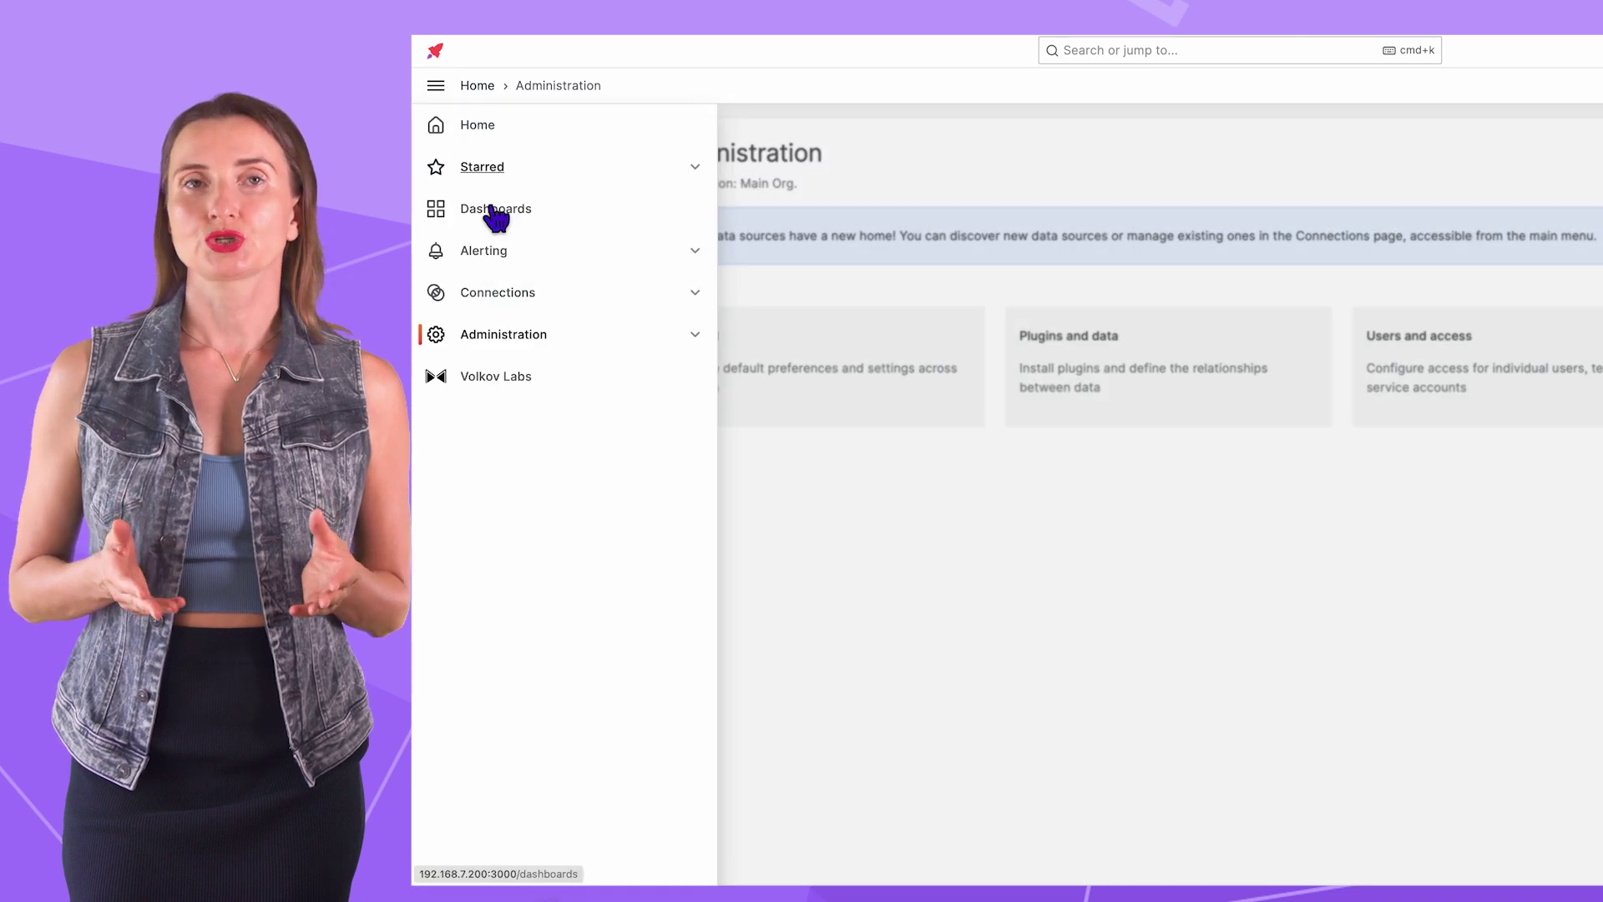
{"action": "left_click", "coordinate": [523, 302]}
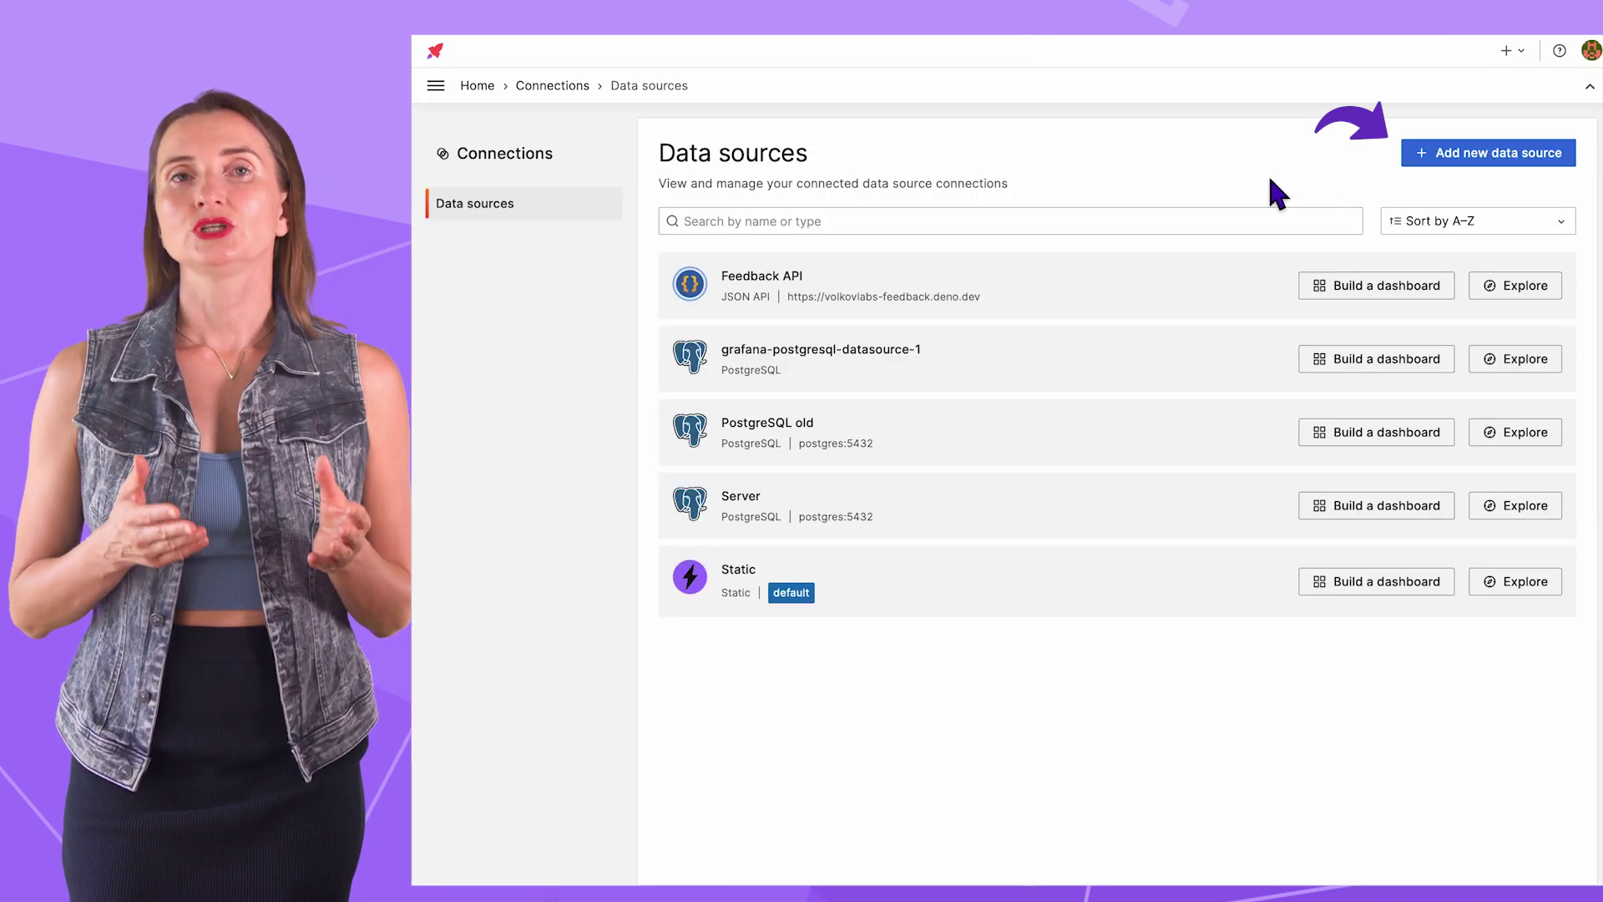
{"action": "left_click", "coordinate": [1486, 163]}
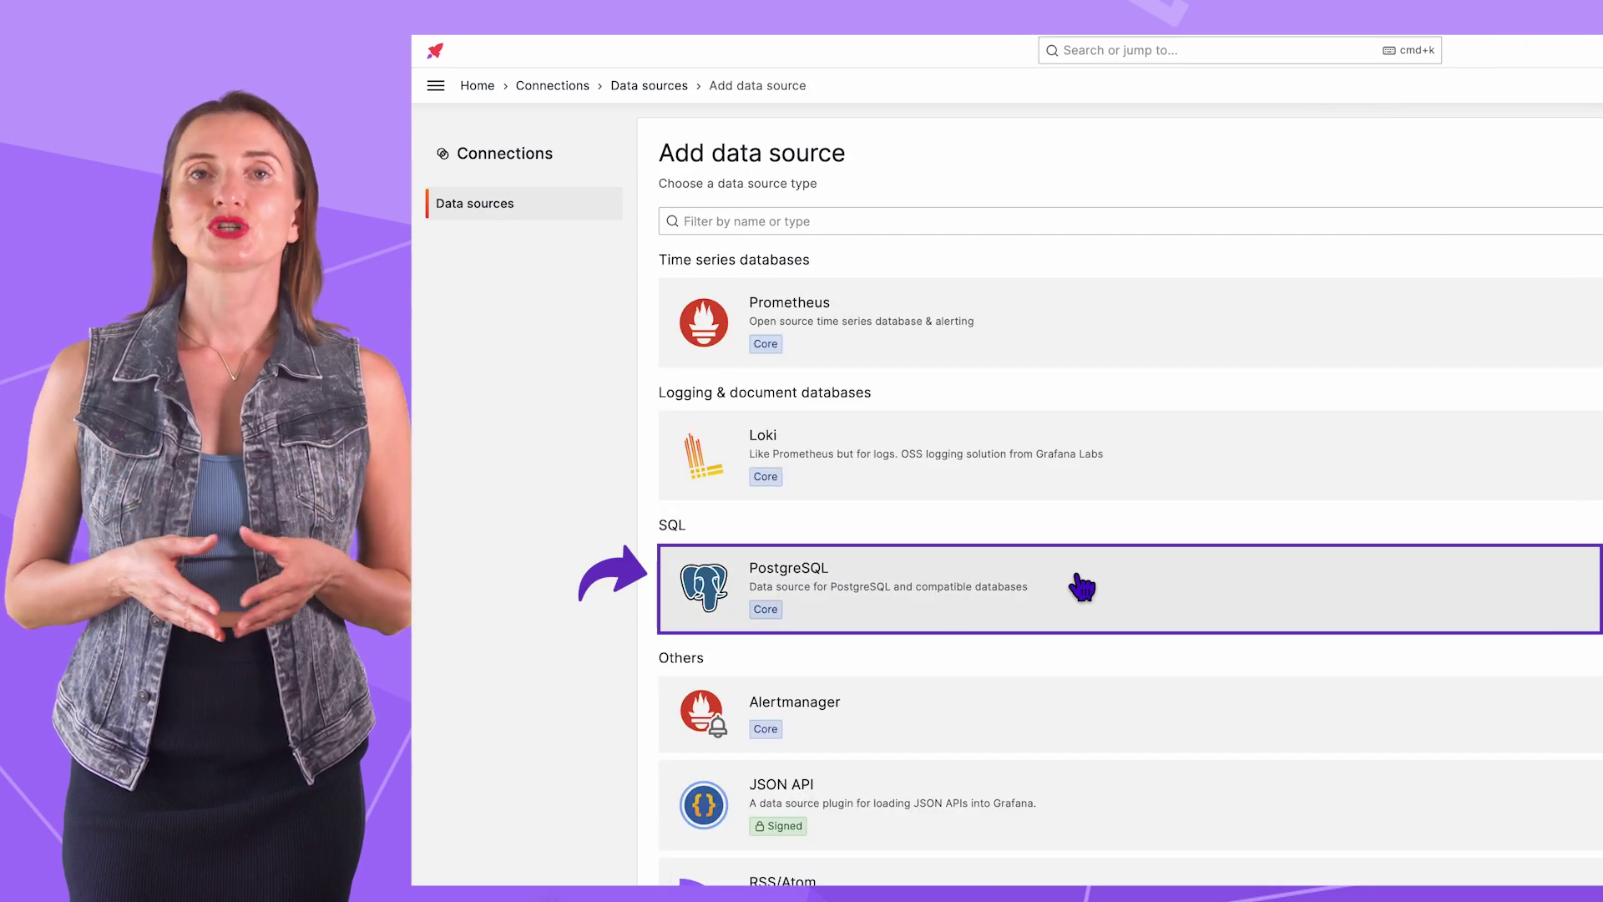
{"action": "left_click", "coordinate": [1082, 587]}
Step: Name it PostgreSQL, with host postgres:5432, username postgres and the password
{"action": "triple_click", "coordinate": [949, 304]}
{"action": "type", "text": "PostgreSQL"}
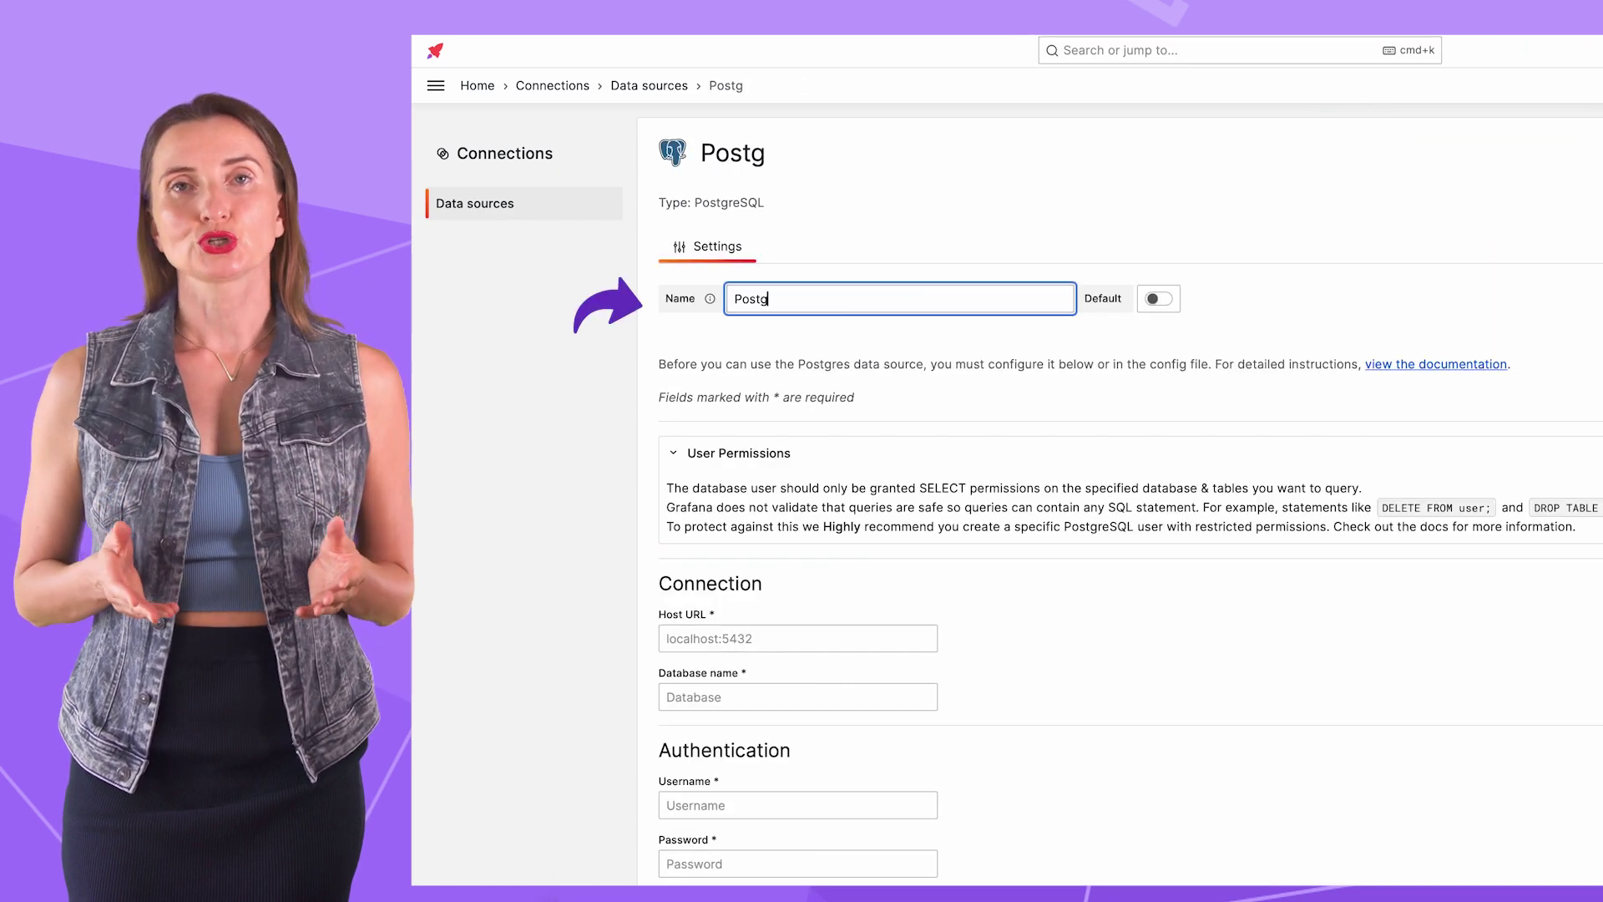
{"action": "left_click", "coordinate": [797, 638]}
{"action": "type", "text": "postgres"}
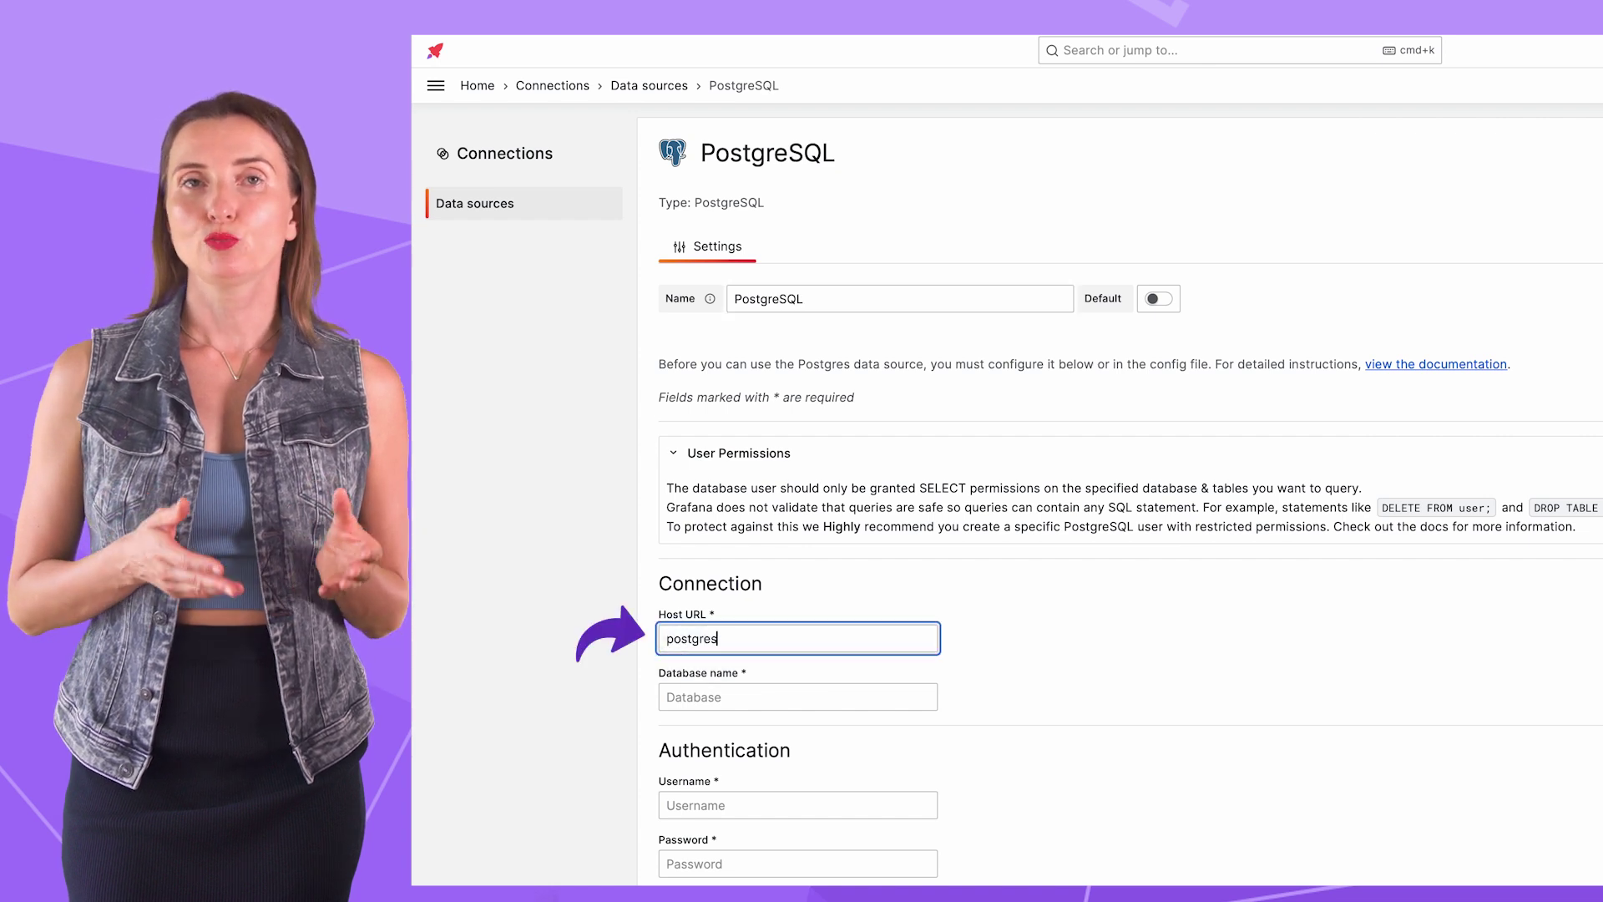
{"action": "type", "text": ":5432"}
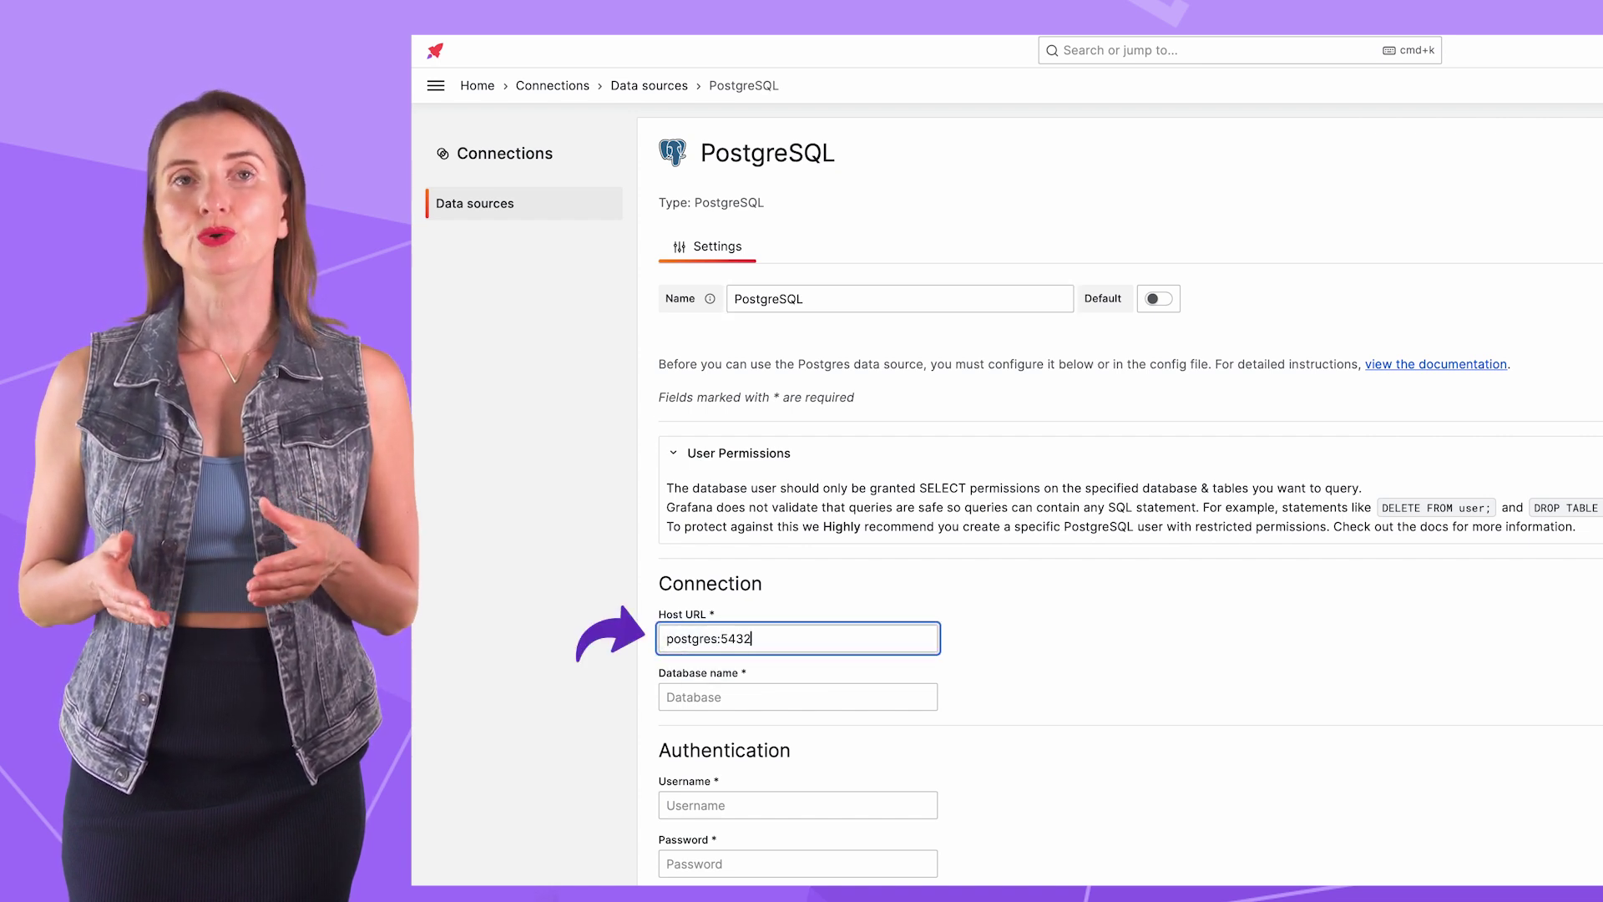
{"action": "scroll", "coordinate": [1043, 799], "scroll_direction": "down", "scroll_amount": 2}
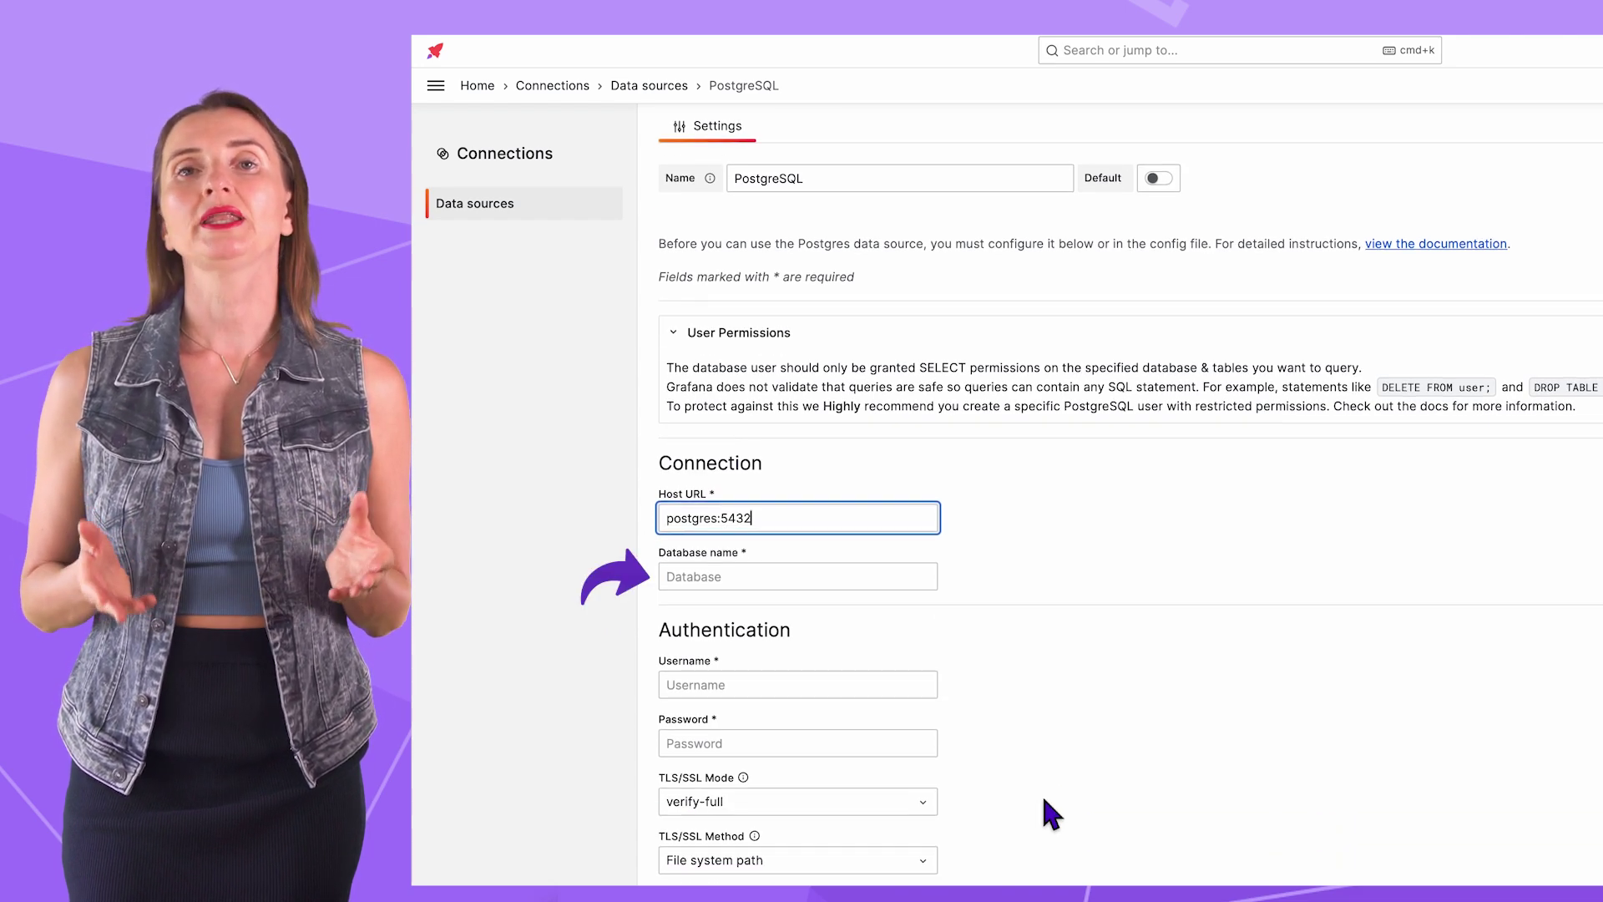
{"action": "key", "text": "Tab"}
{"action": "key", "text": "Tab"}
{"action": "type", "text": "pos"}
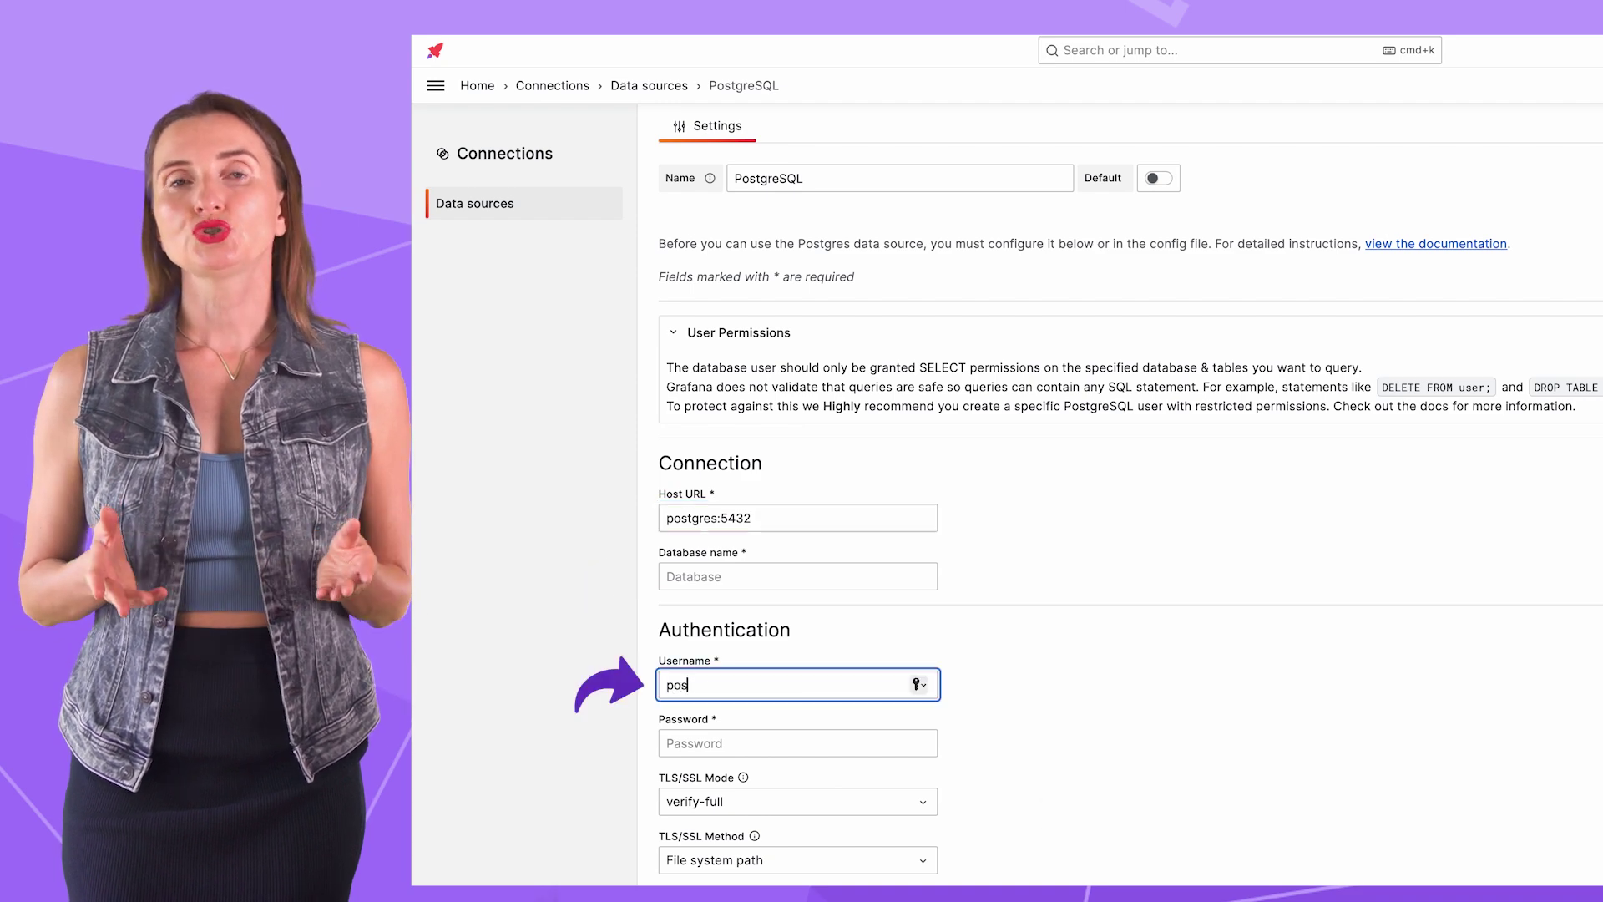
{"action": "type", "text": "tgres"}
{"action": "key", "text": "Tab"}
{"action": "type", "text": "postgres"}
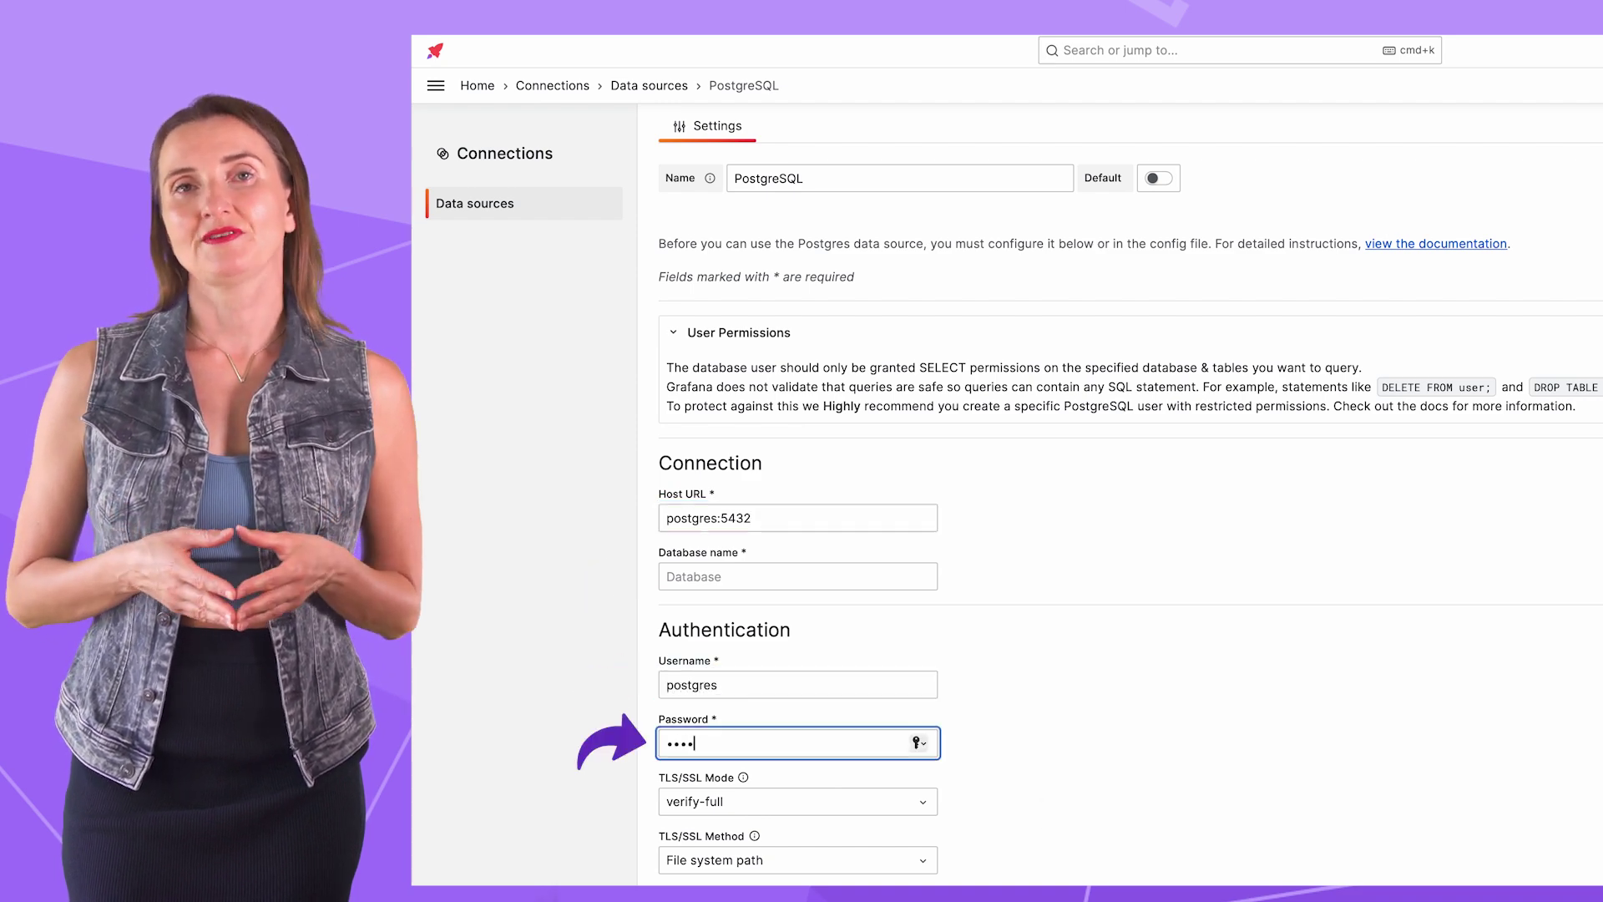
{"action": "scroll", "coordinate": [928, 506], "scroll_direction": "down", "scroll_amount": 4}
Step: Set TLS/SSL Mode to disable, then save and test the connection
{"action": "left_click", "coordinate": [928, 507]}
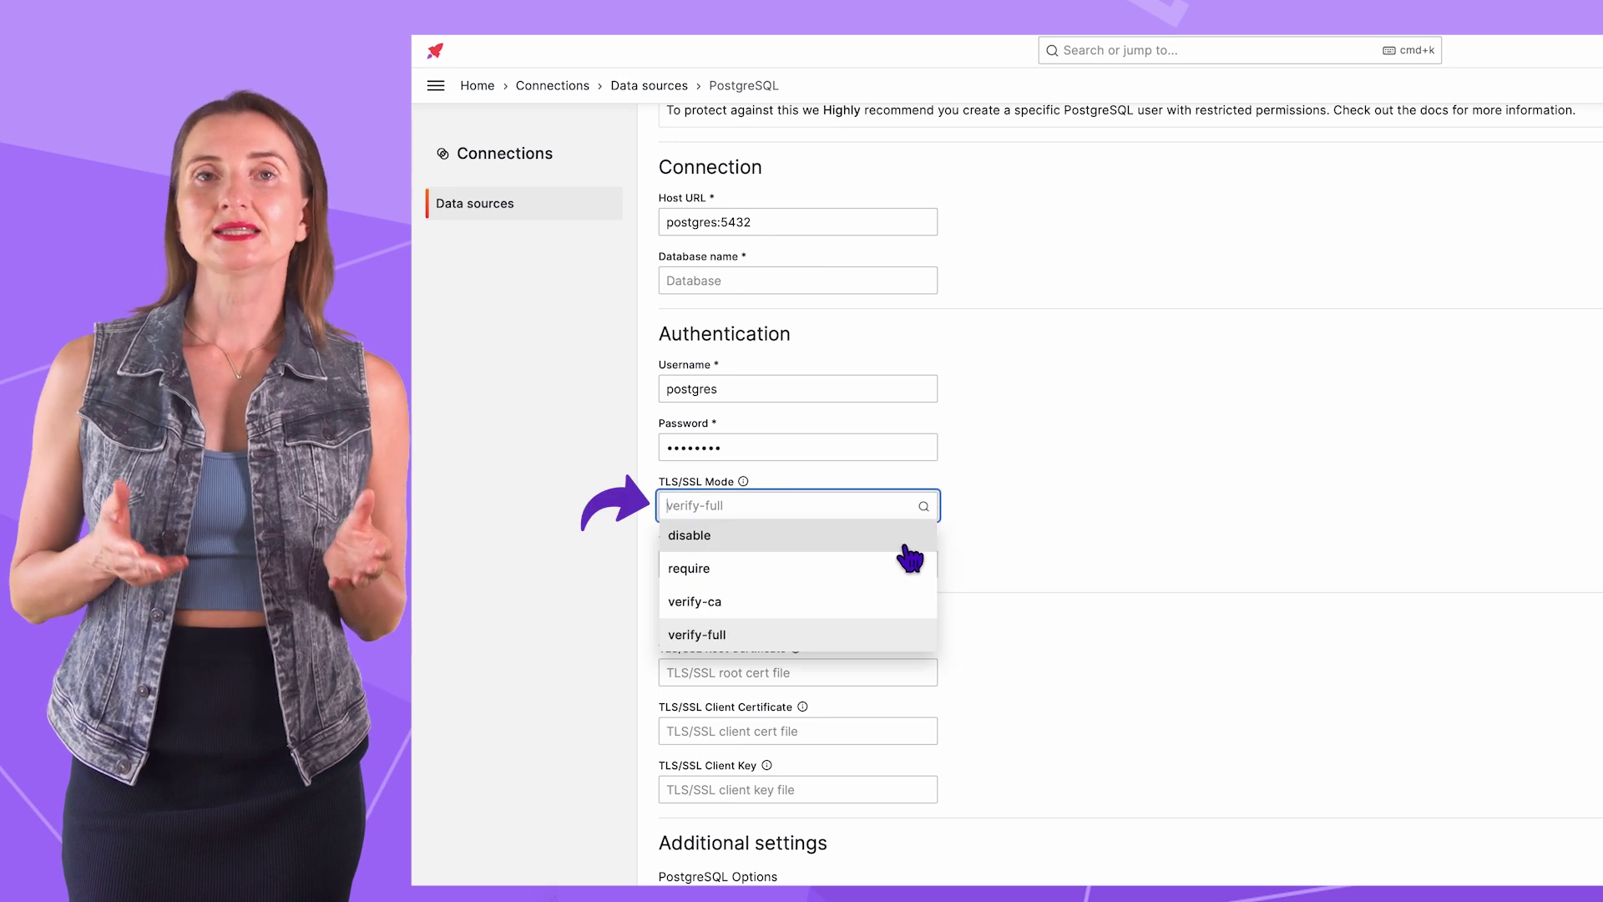
{"action": "left_click", "coordinate": [906, 539]}
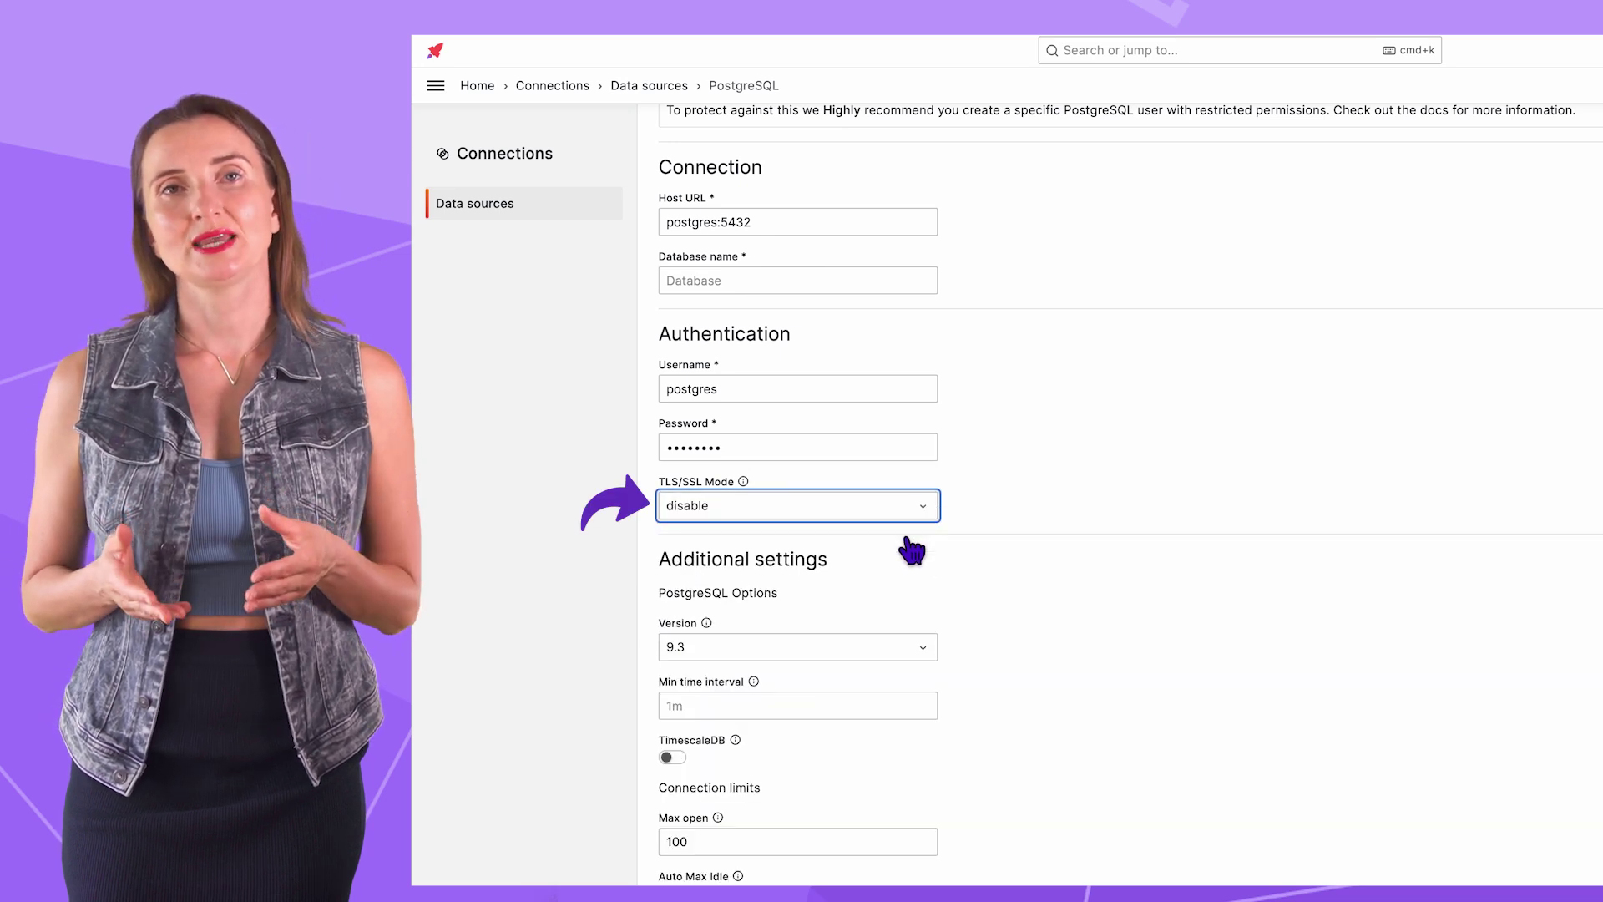
{"action": "scroll", "coordinate": [912, 551], "scroll_direction": "down", "scroll_amount": 3}
{"action": "left_click", "coordinate": [777, 848]}
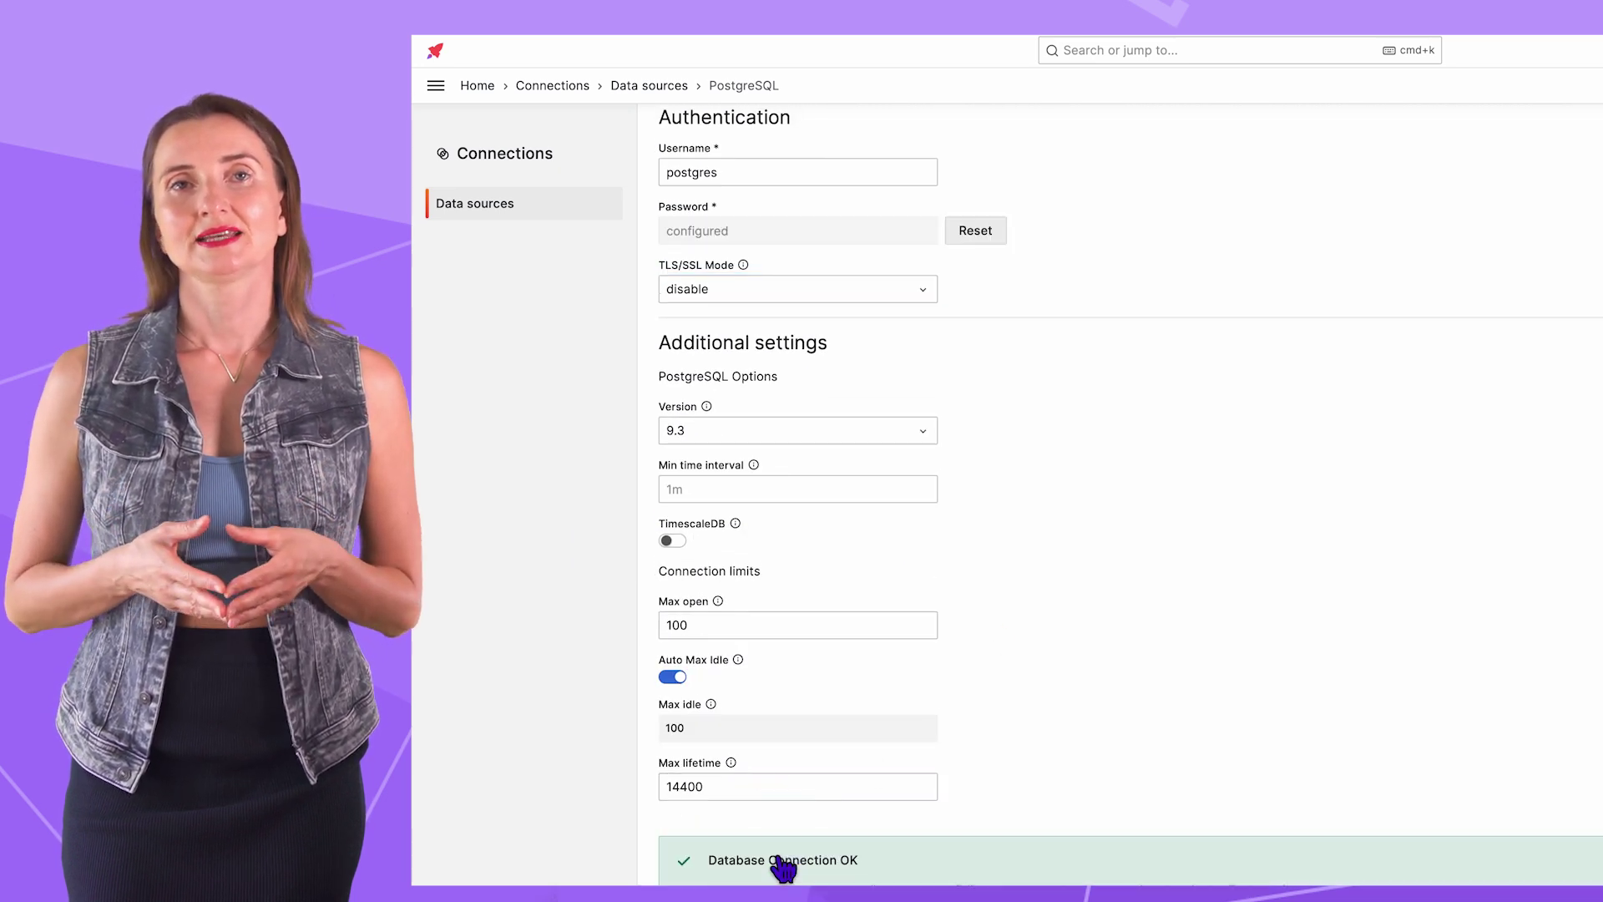
{"action": "scroll", "coordinate": [983, 715], "scroll_direction": "down", "scroll_amount": 2}
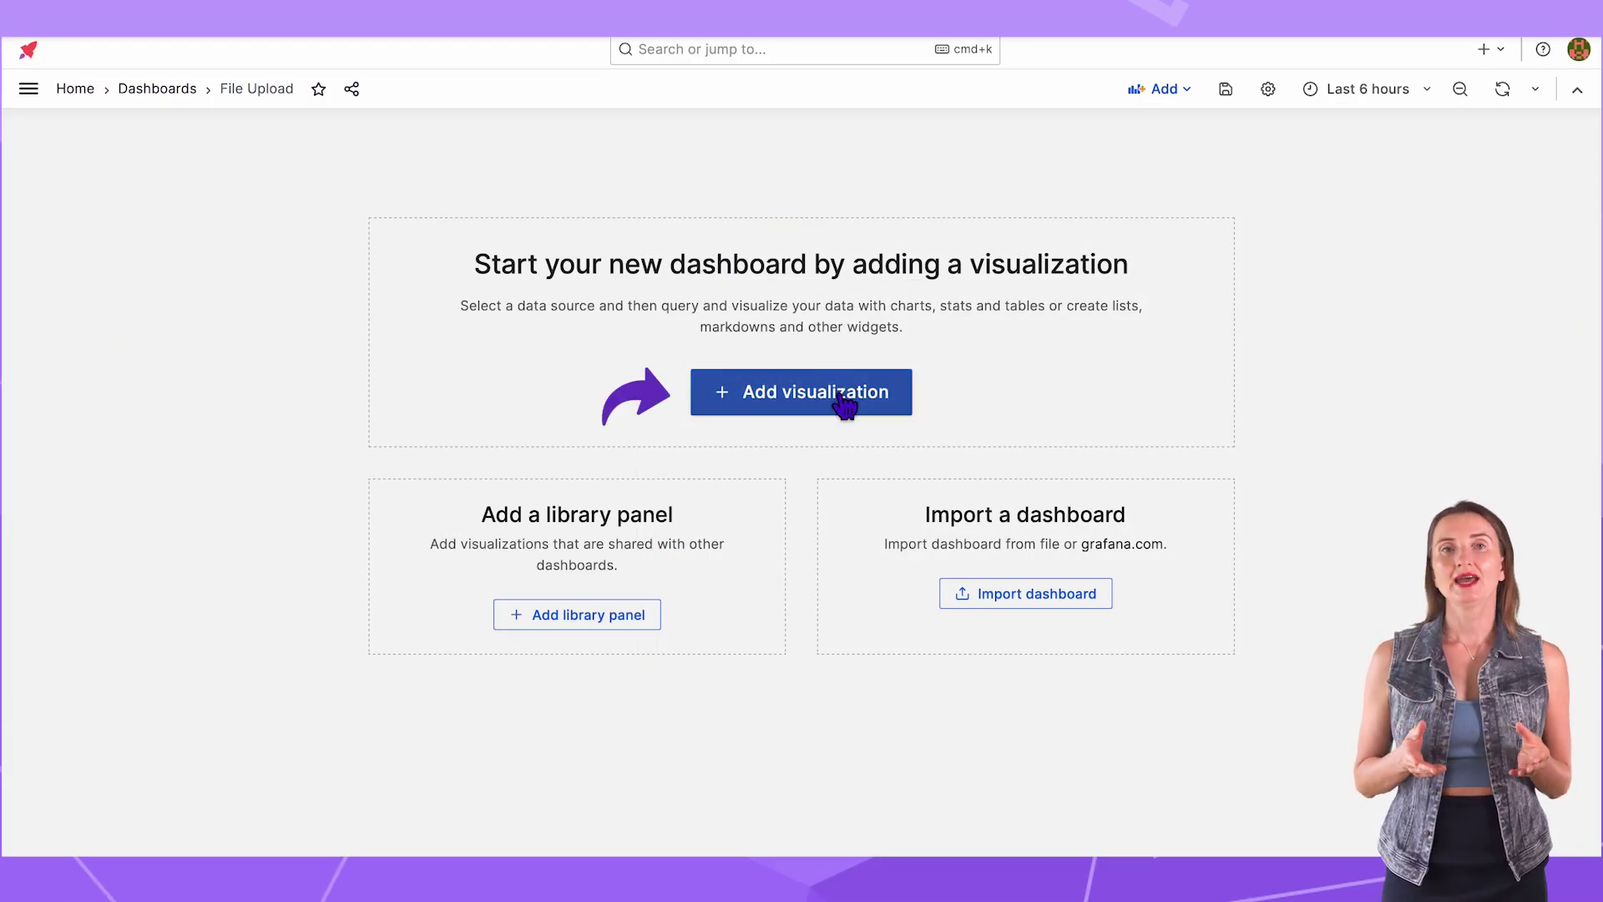
Step: Add a visualization and choose Data Manipulation after searching 'data'
{"action": "left_click", "coordinate": [845, 407]}
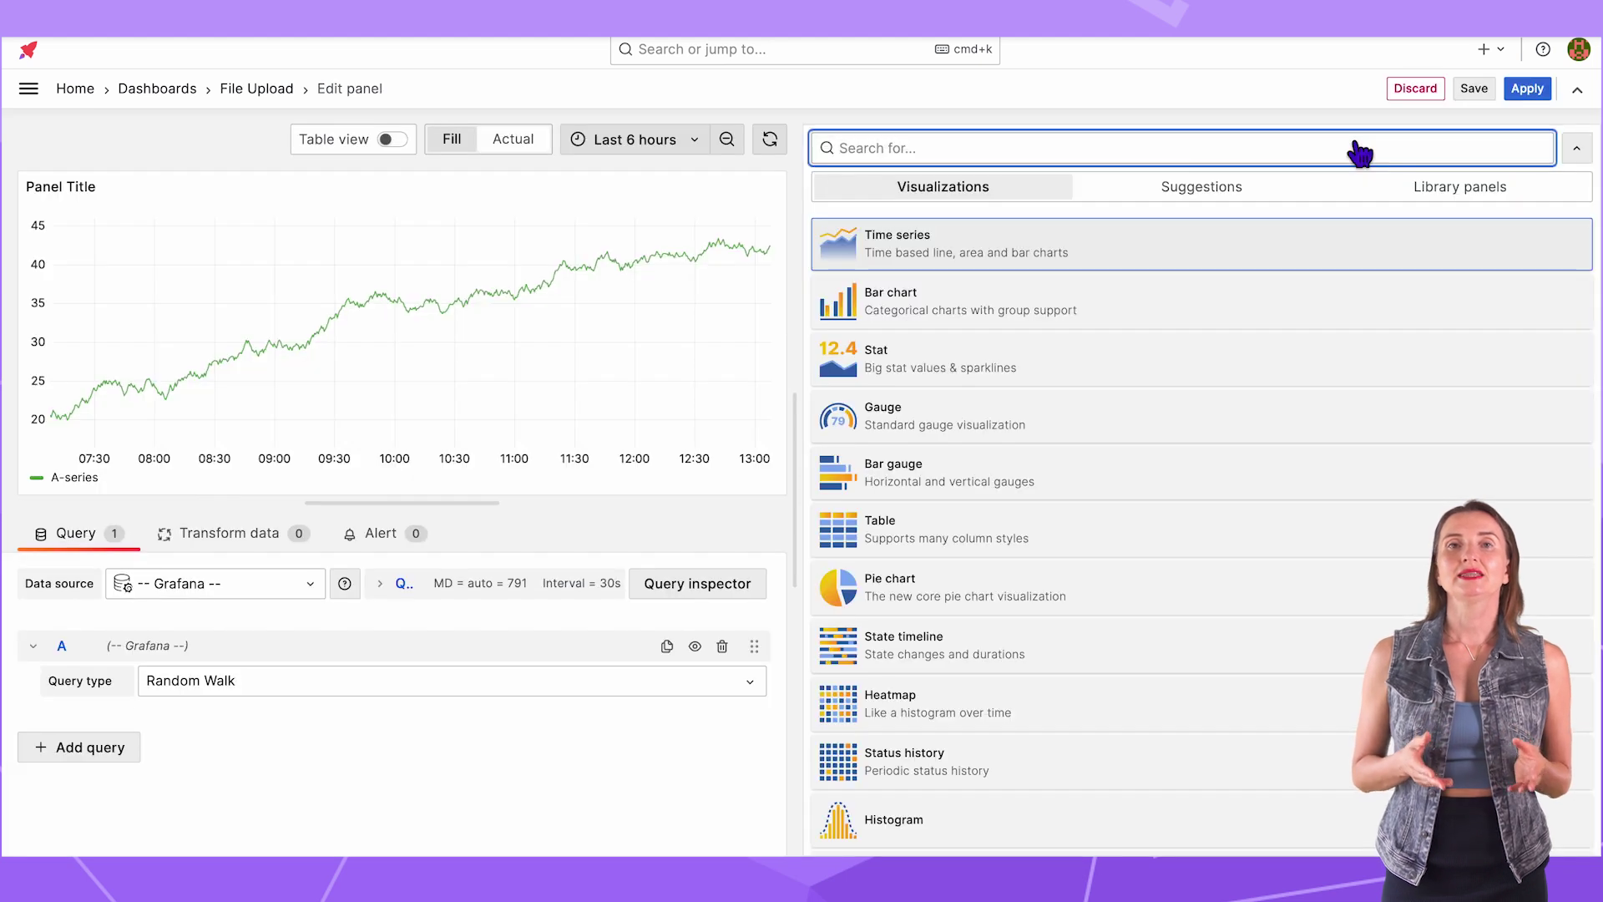
{"action": "type", "text": "data"}
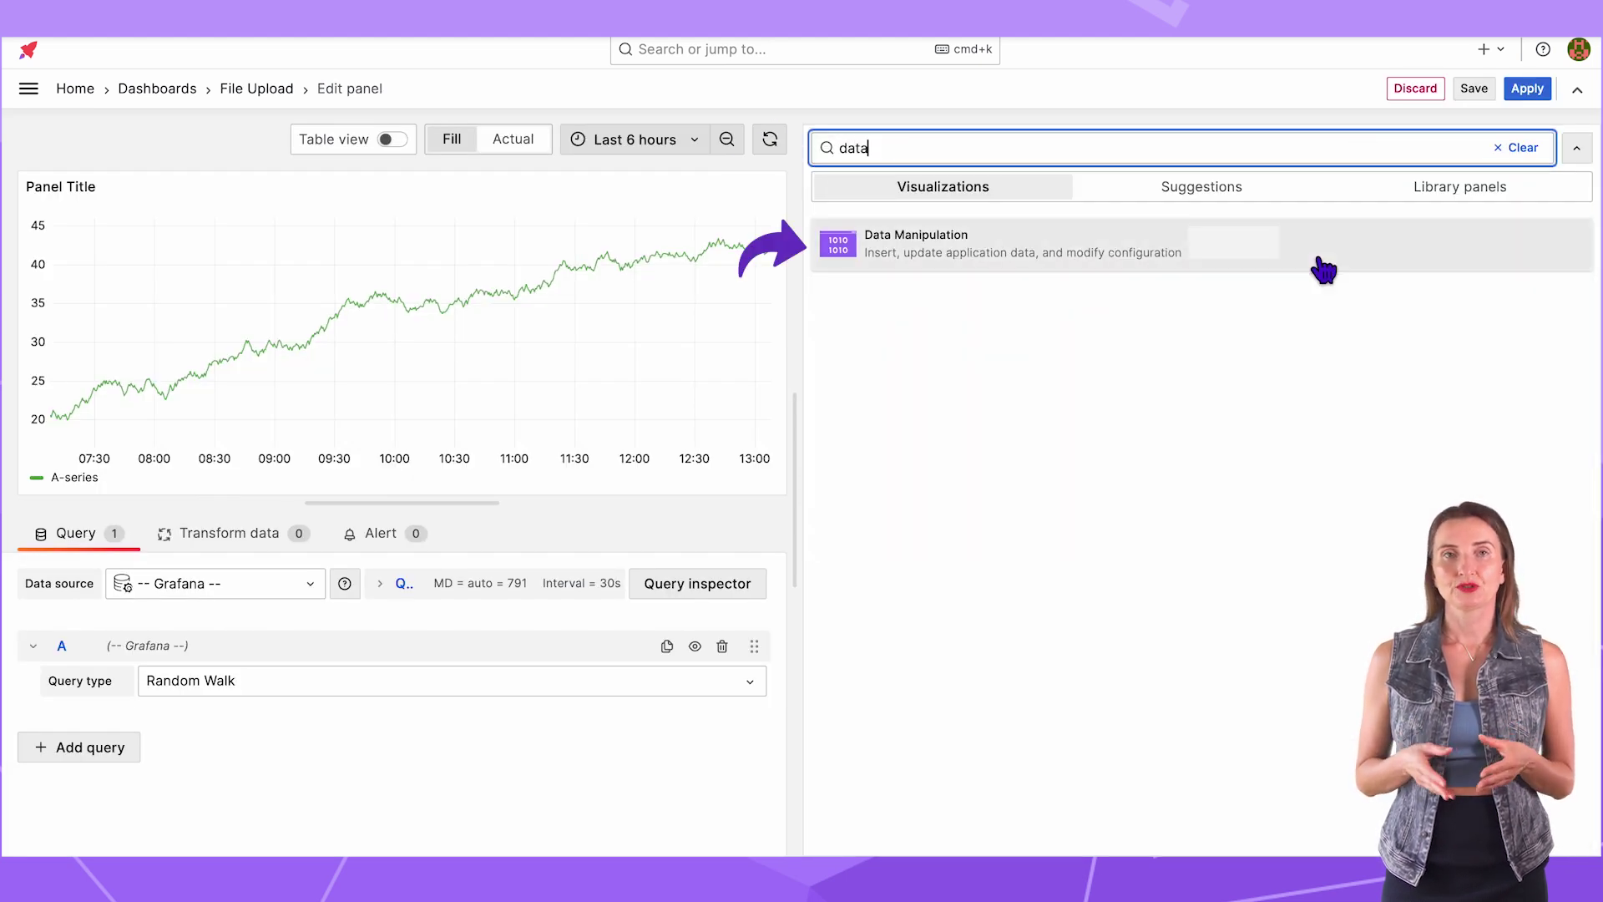
{"action": "left_click", "coordinate": [1323, 270]}
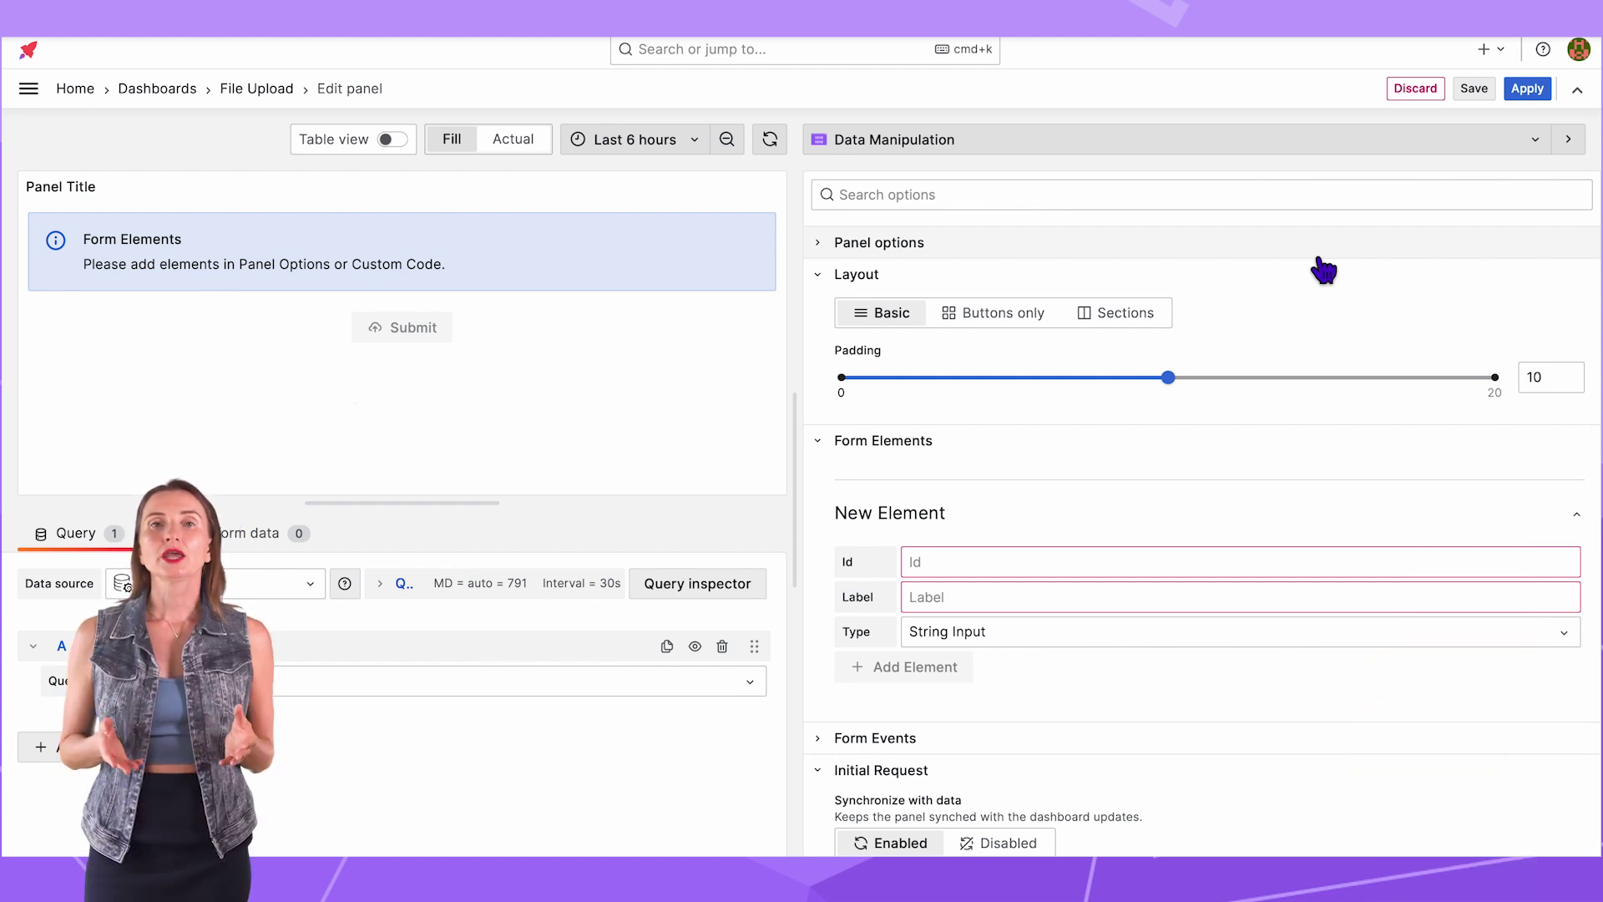
Step: Add a form element with id 'file', label 'Upload file' and type File
{"action": "left_click", "coordinate": [843, 278]}
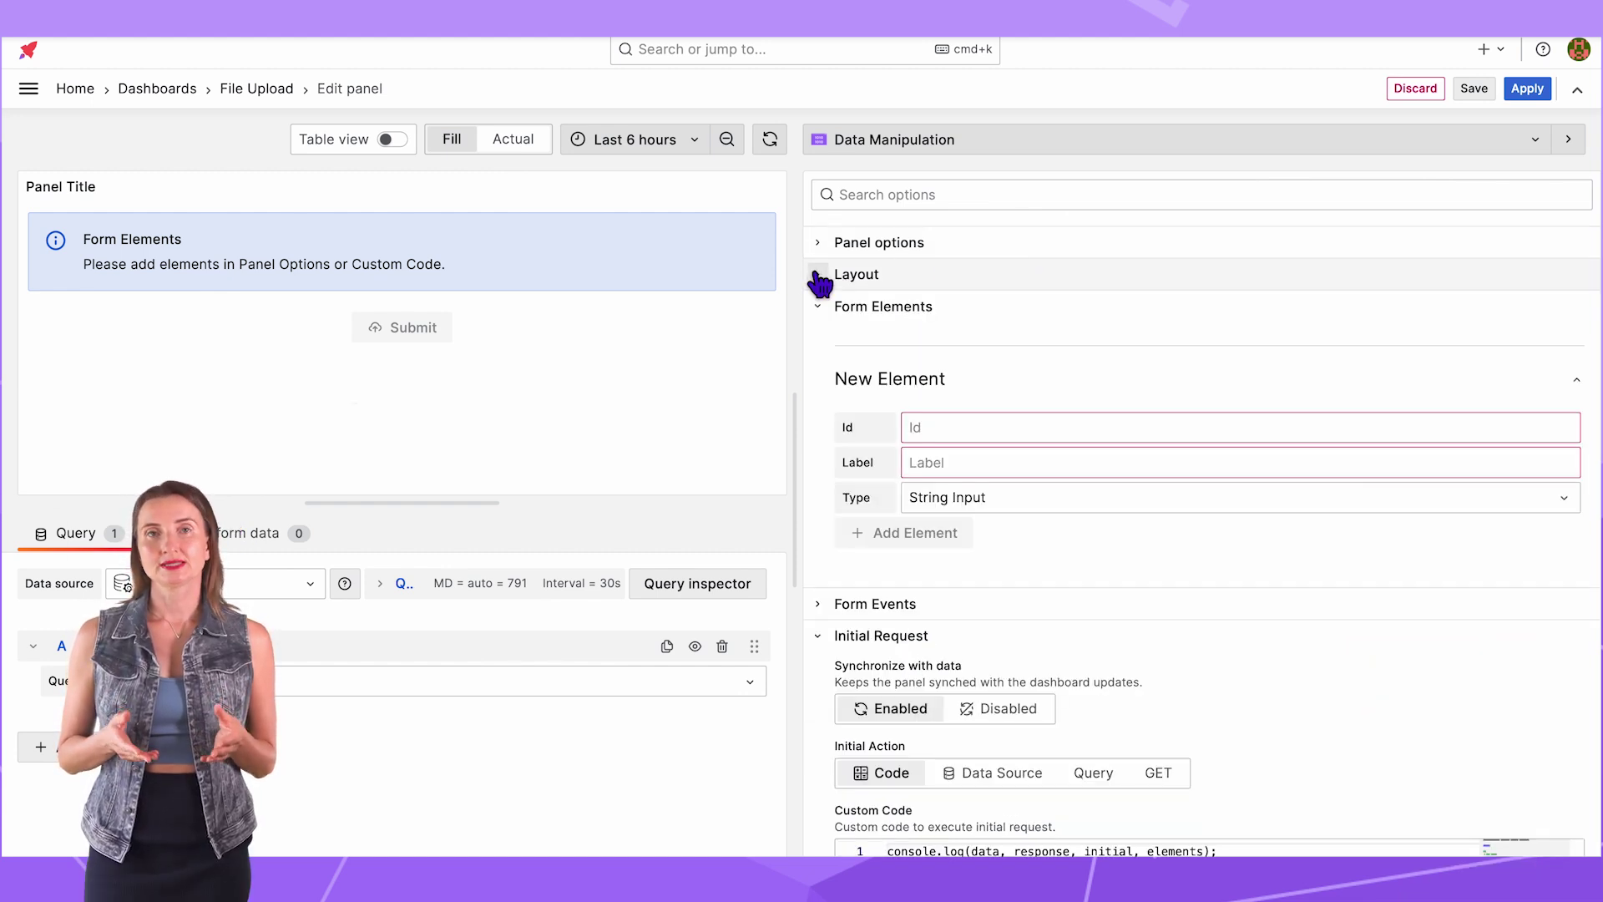
{"action": "left_click", "coordinate": [953, 430]}
{"action": "type", "text": "file"}
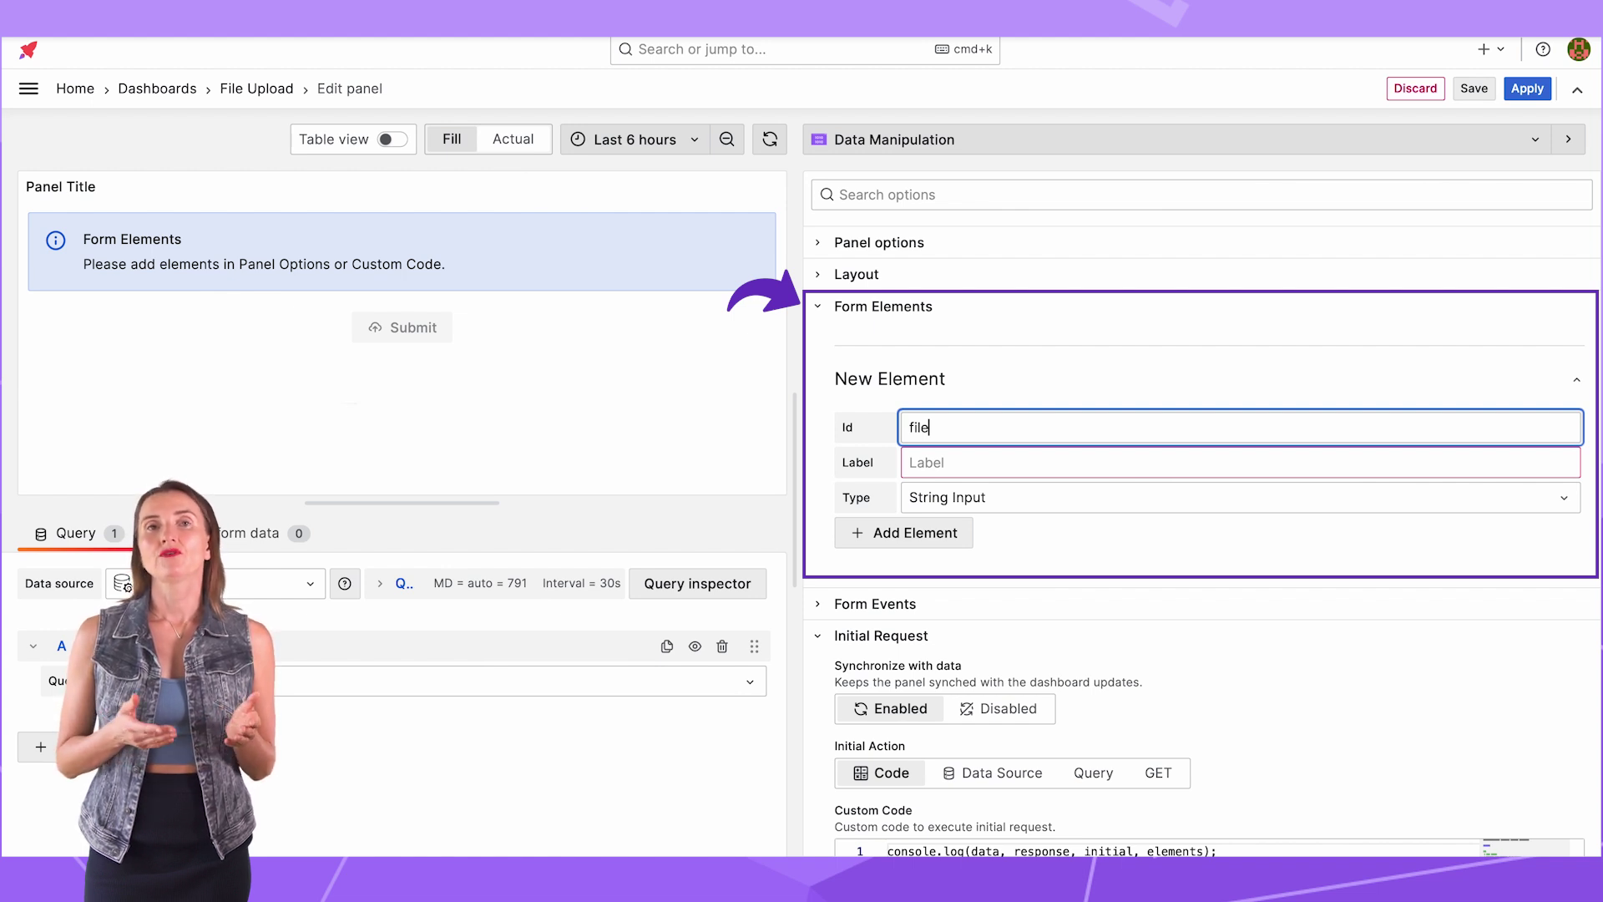
{"action": "left_click", "coordinate": [935, 461]}
{"action": "type", "text": "U"}
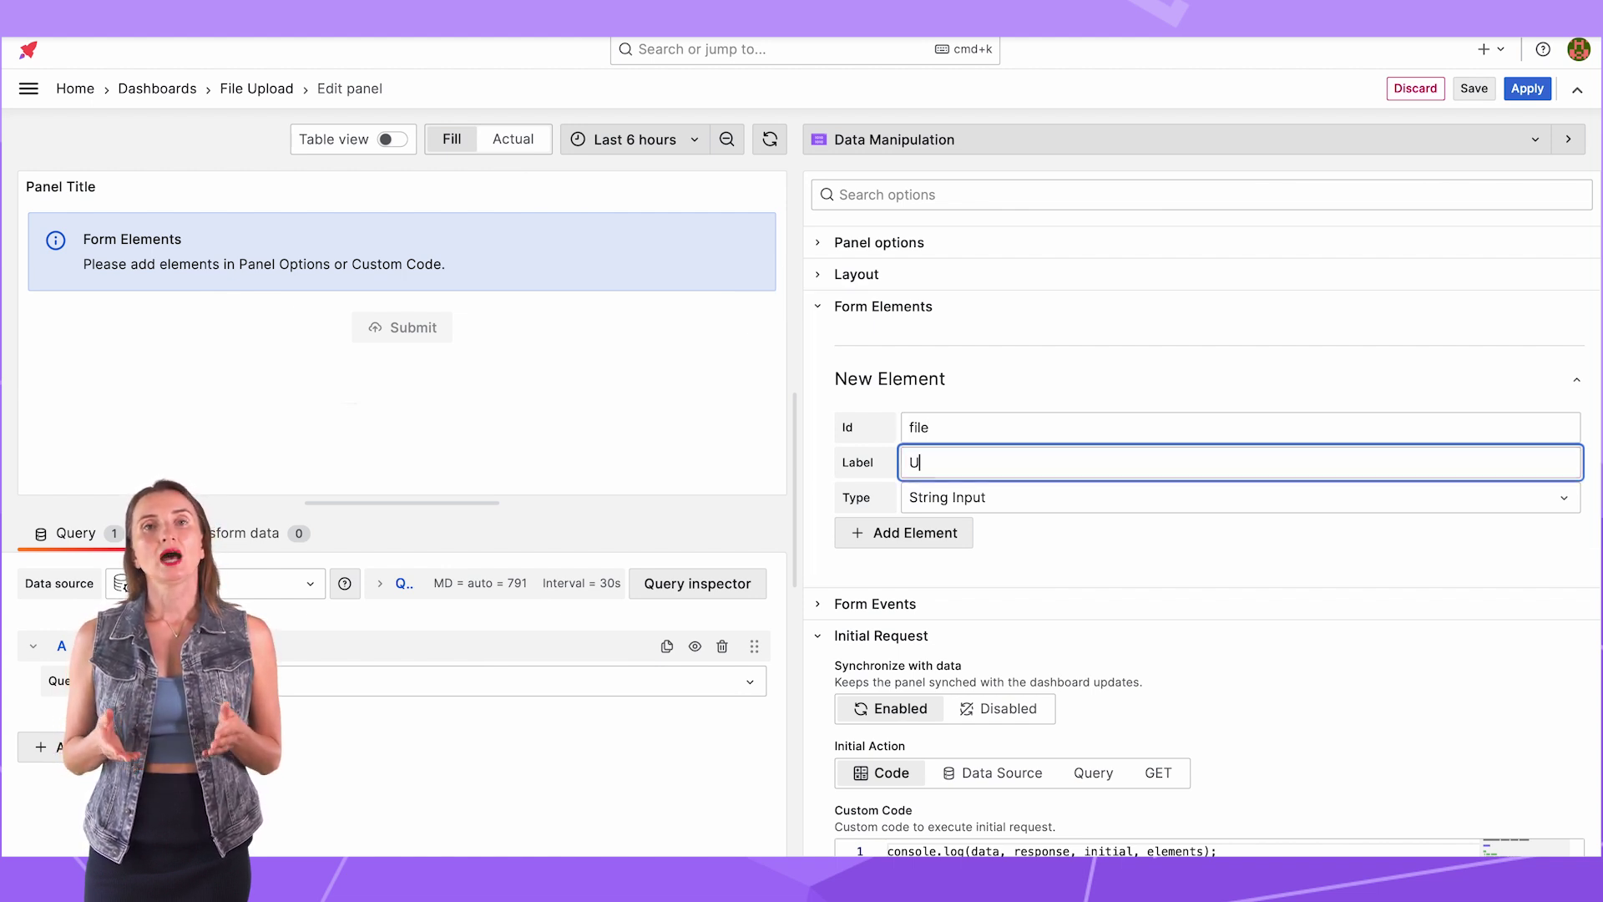
{"action": "type", "text": "pload file"}
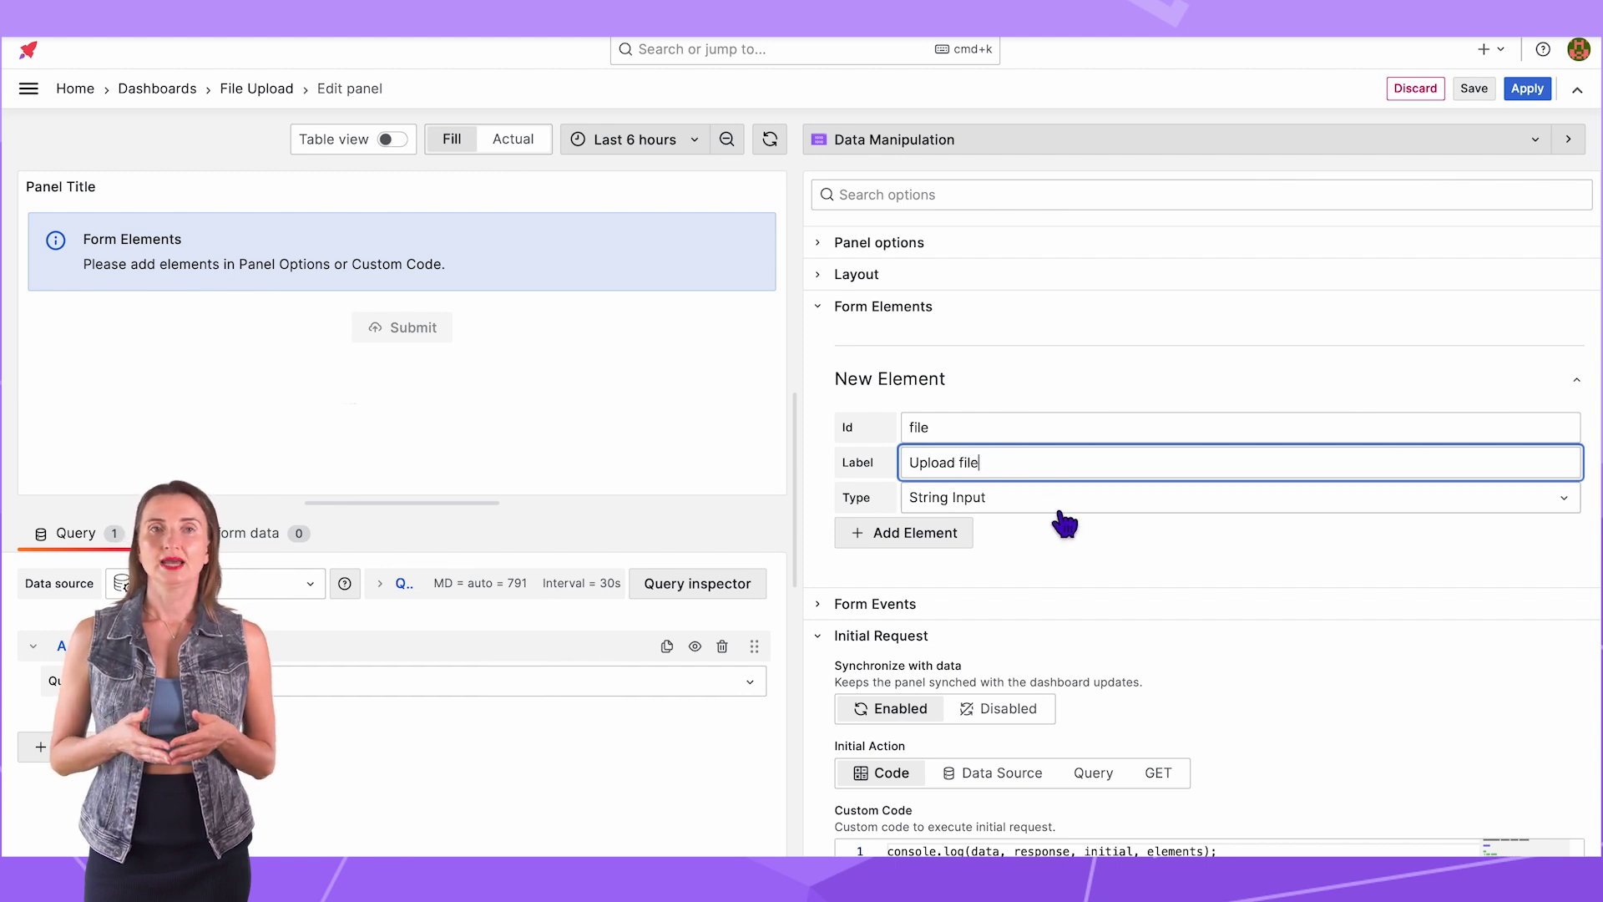
{"action": "left_click", "coordinate": [1063, 501]}
{"action": "left_click", "coordinate": [1084, 607]}
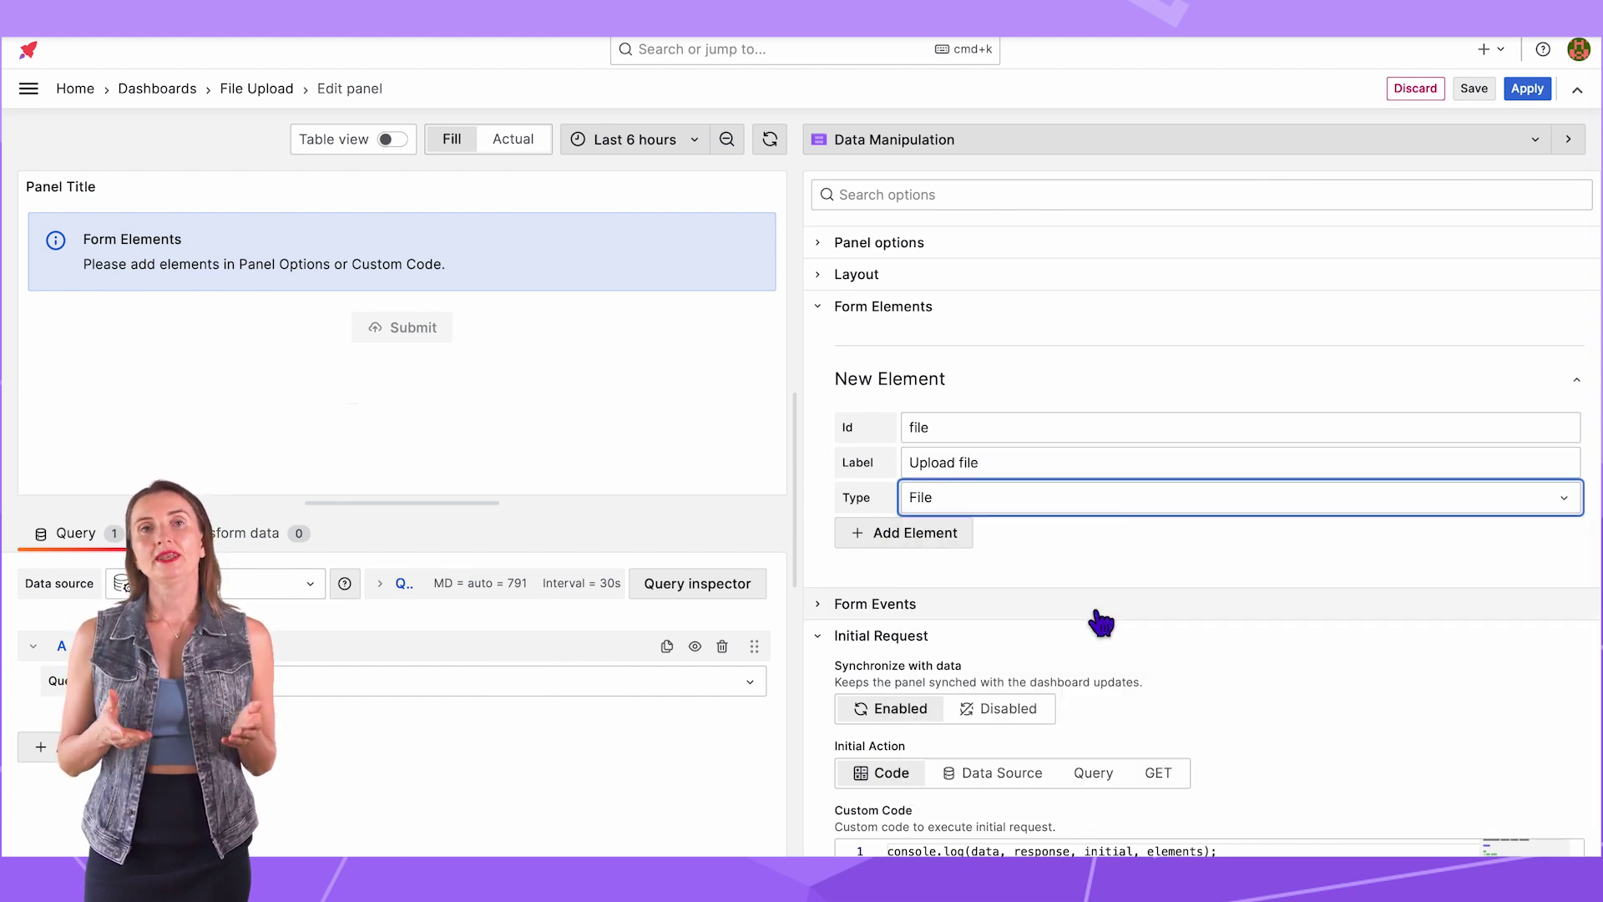
{"action": "left_click", "coordinate": [916, 536]}
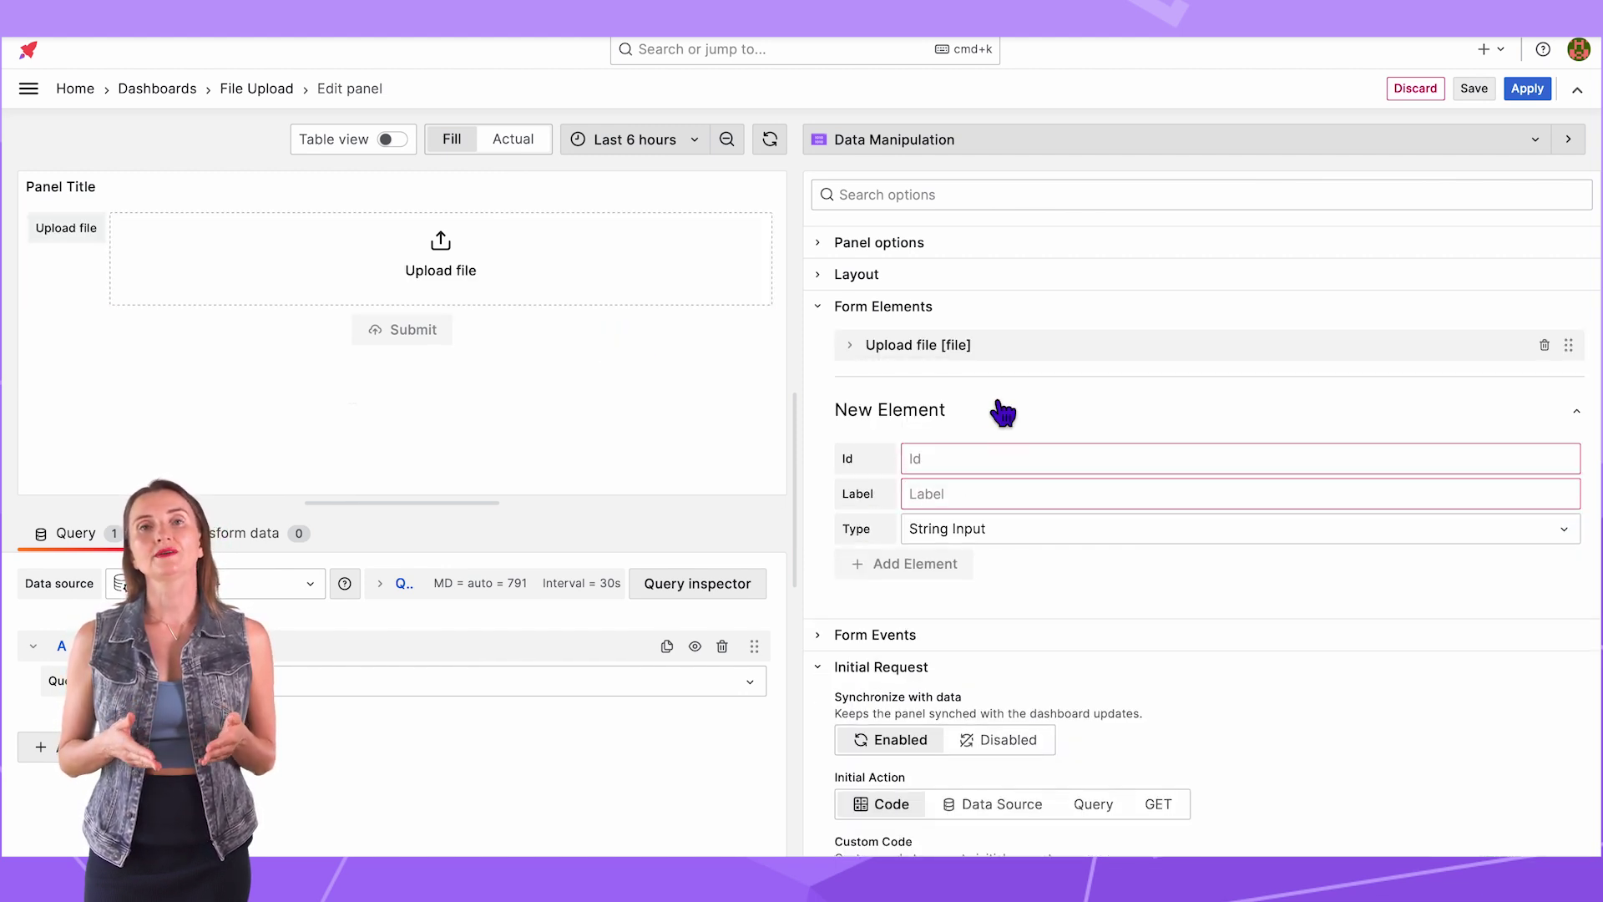
Step: Restrict the Upload file element to .png,.pdf and save the dashboard
{"action": "left_click", "coordinate": [850, 345]}
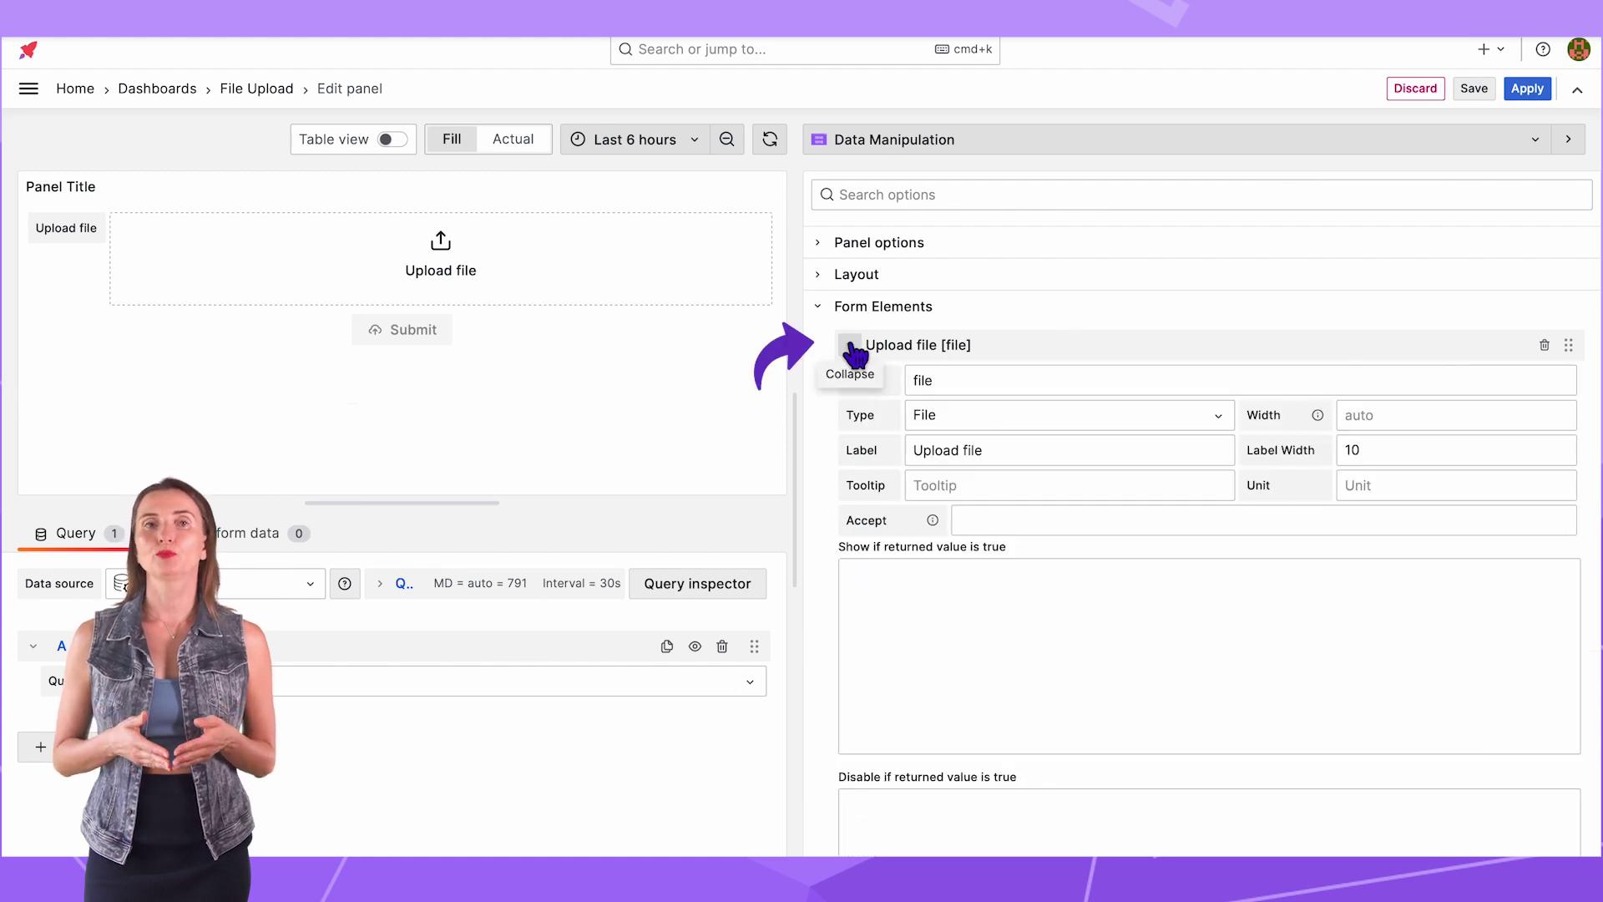
{"action": "left_click", "coordinate": [974, 528]}
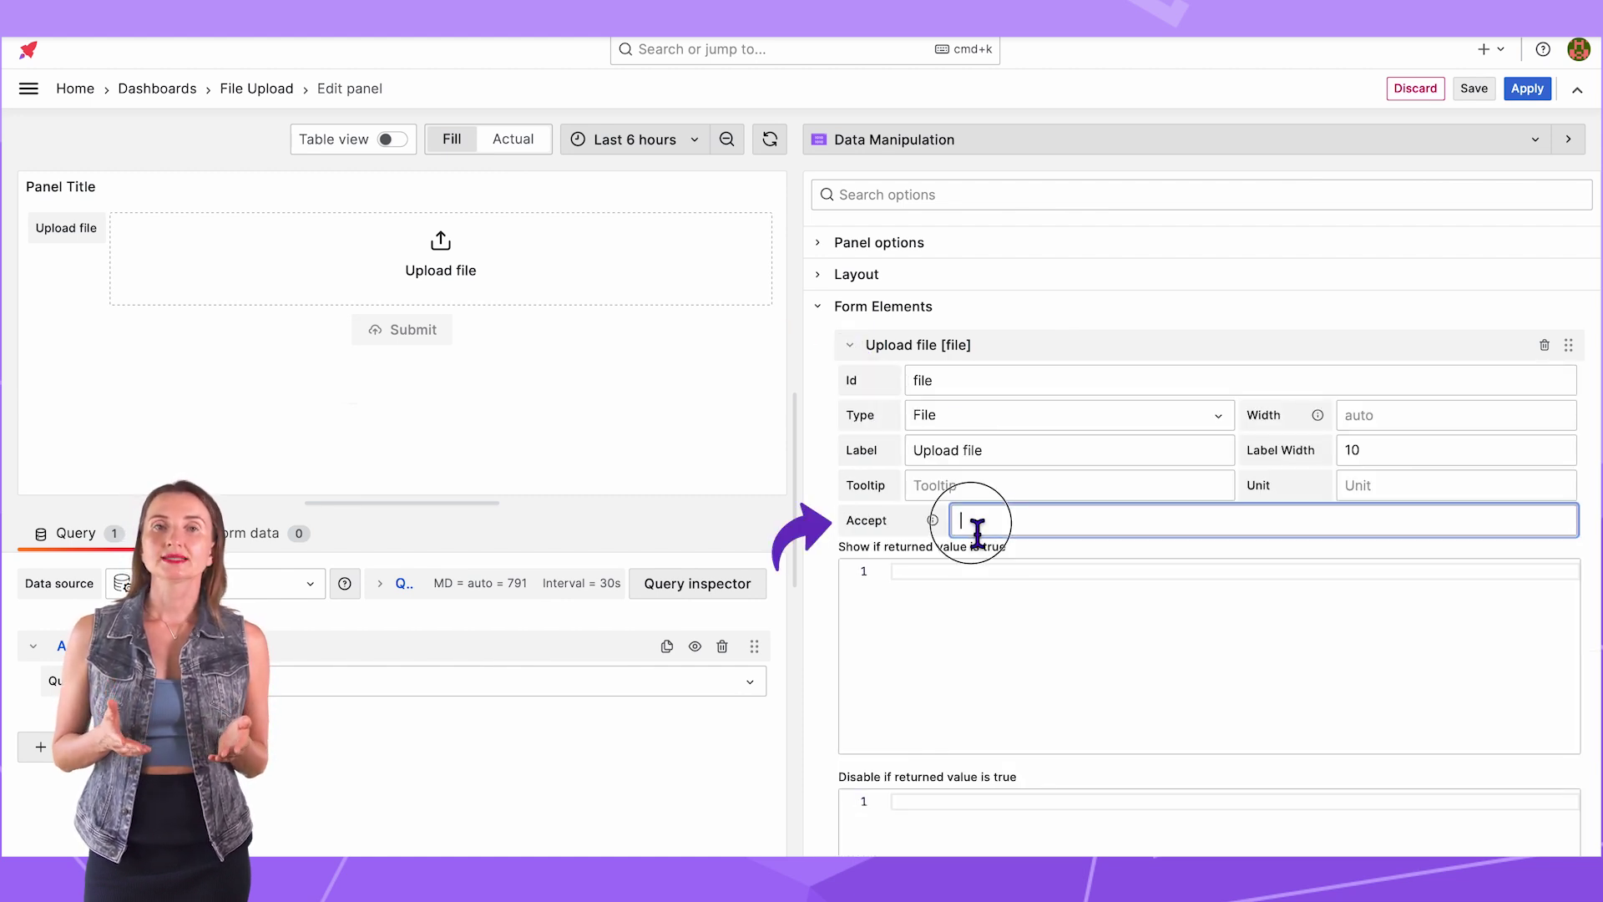
{"action": "type", "text": ".png,"}
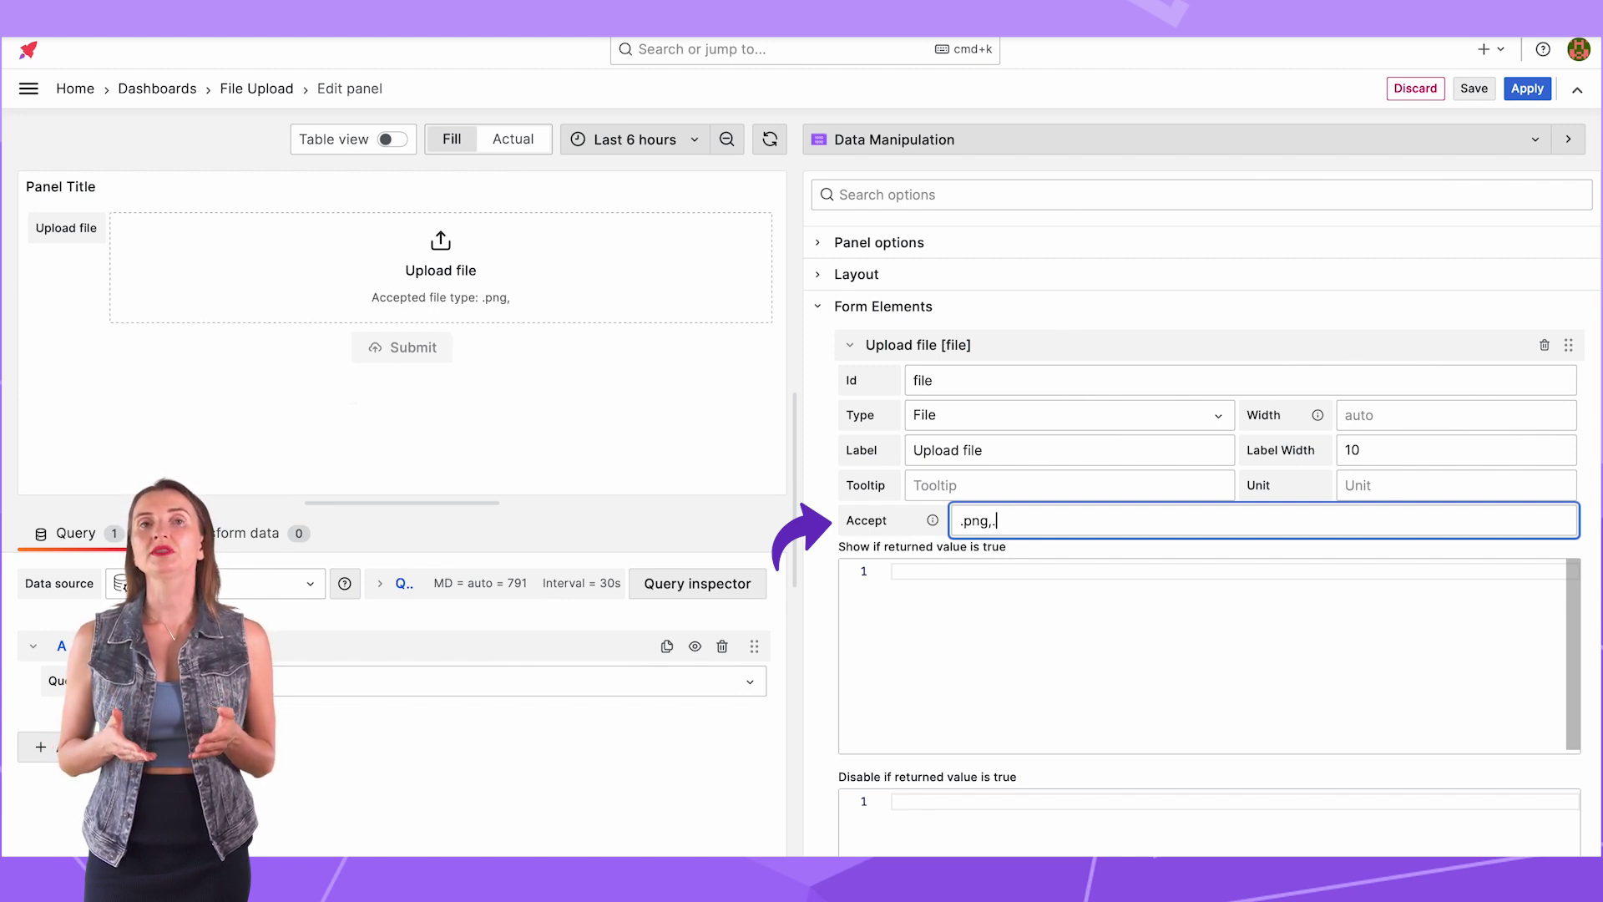
{"action": "type", "text": ".pdf"}
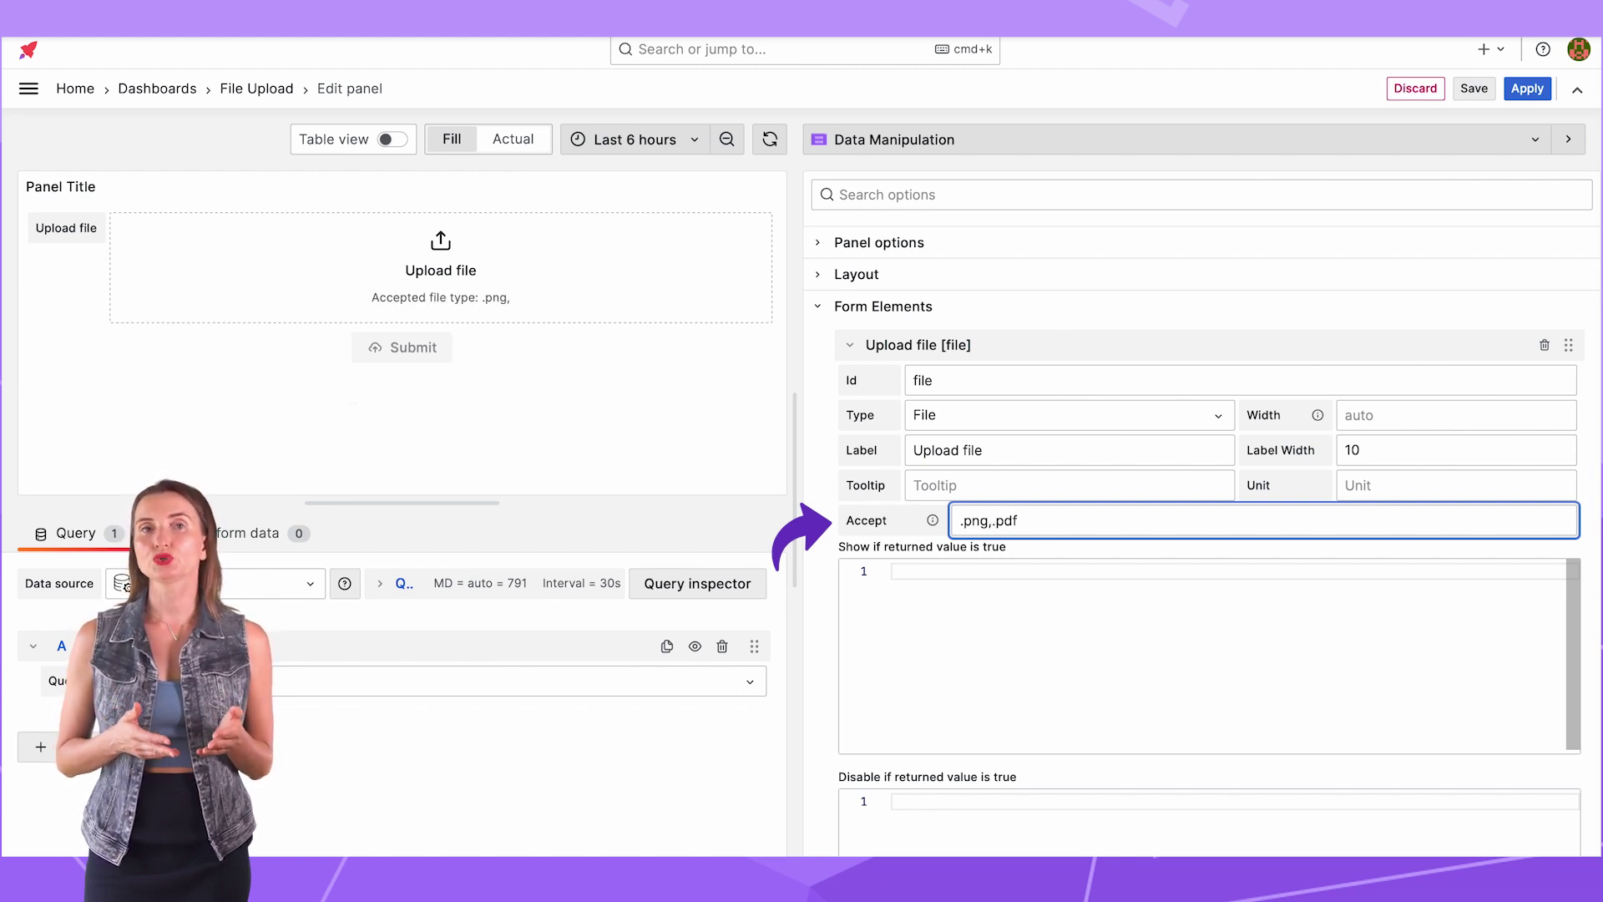
{"action": "left_click", "coordinate": [1483, 158]}
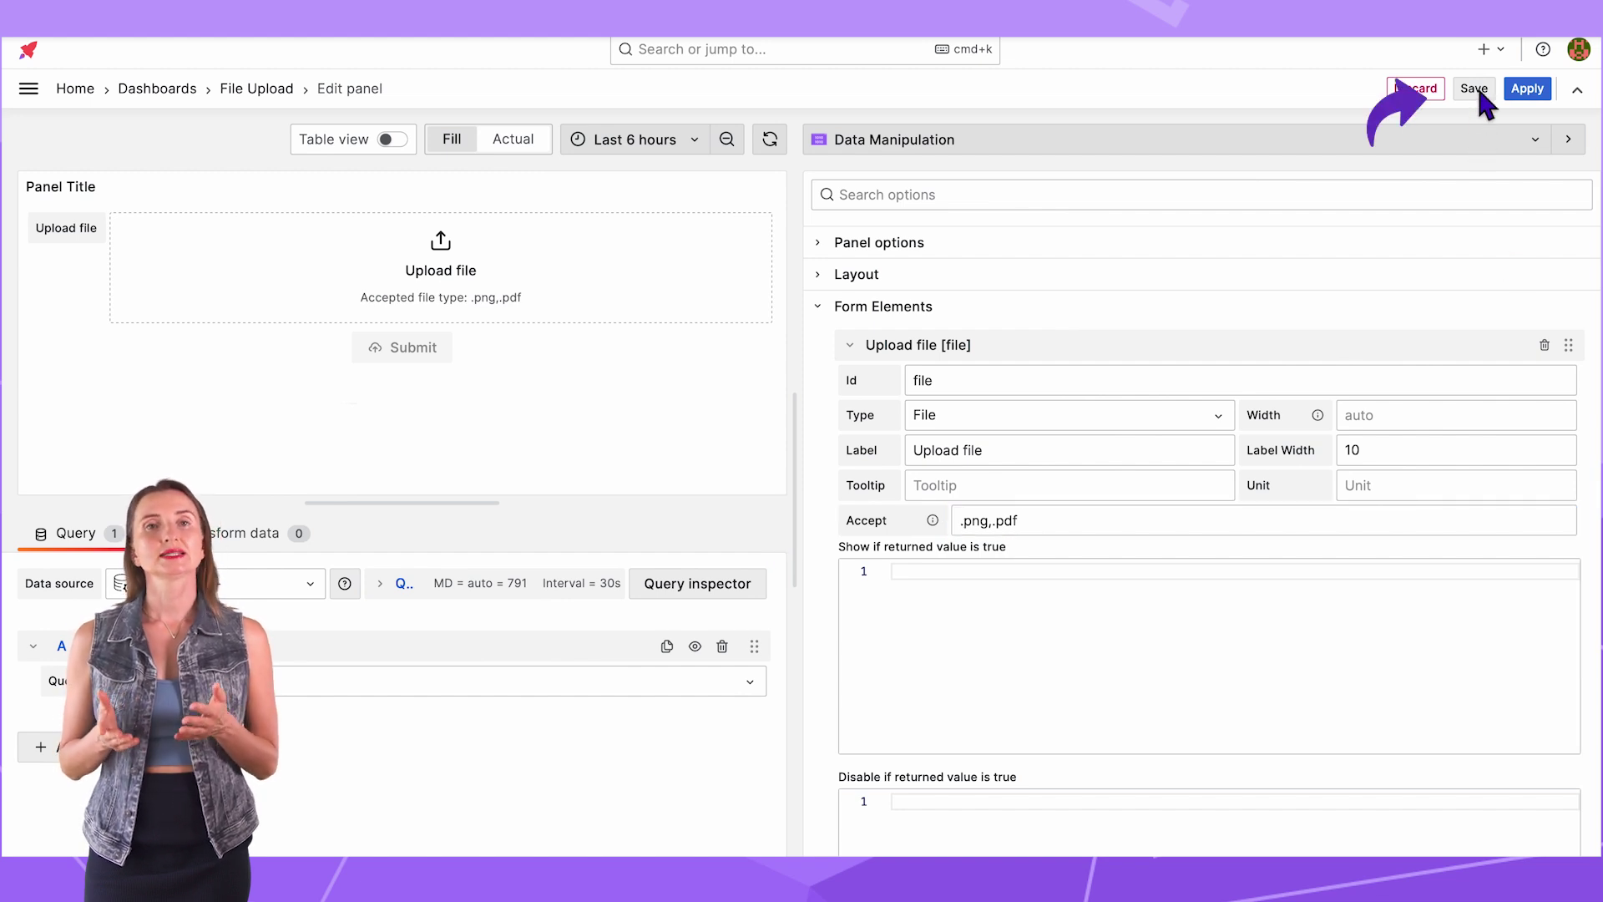
{"action": "left_click", "coordinate": [1475, 89]}
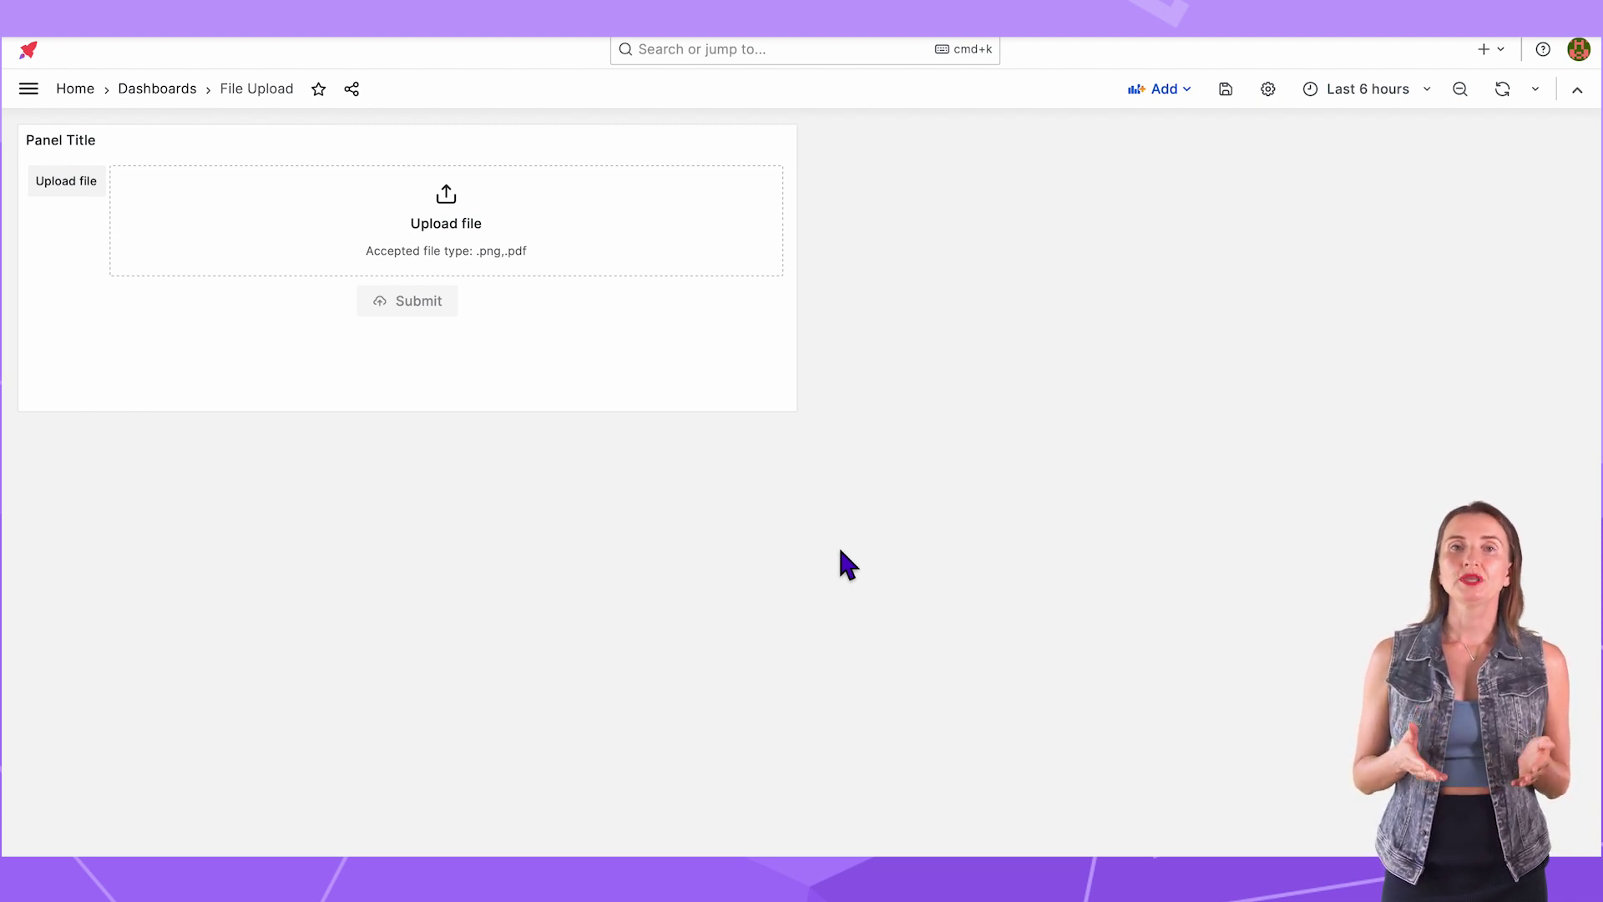
Step: Open the upload panel's menu on the File Upload dashboard
{"action": "left_click", "coordinate": [790, 143]}
Step: Duplicate the upload panel and retitle the left copy 'Data Source Upload as Base64'
{"action": "mouse_move", "coordinate": [774, 310]}
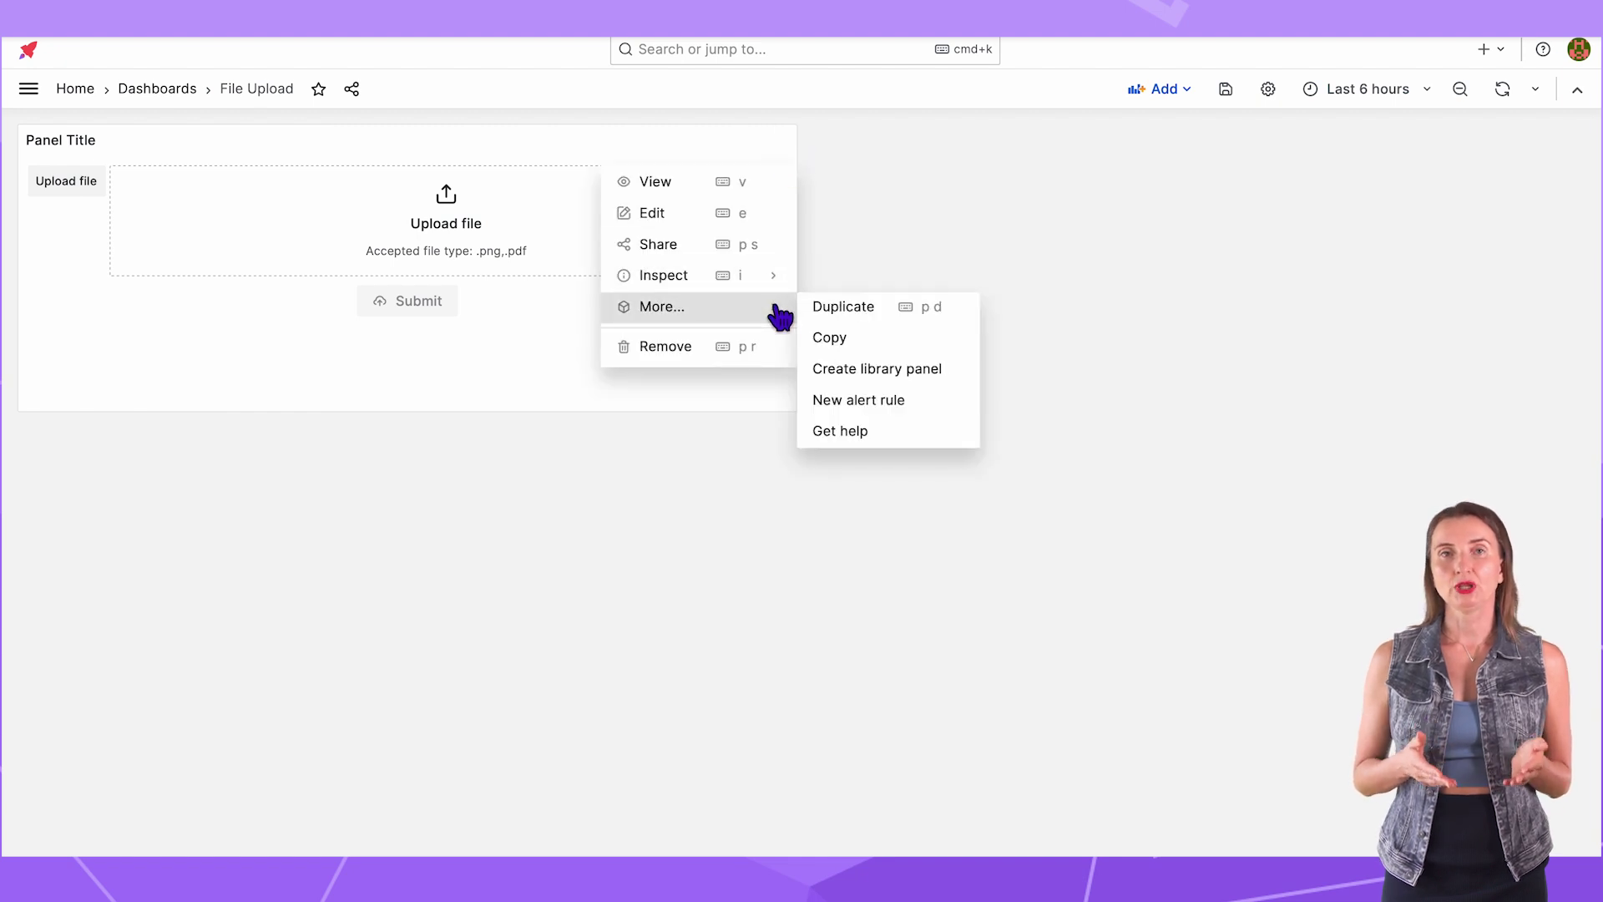
{"action": "left_click", "coordinate": [893, 316]}
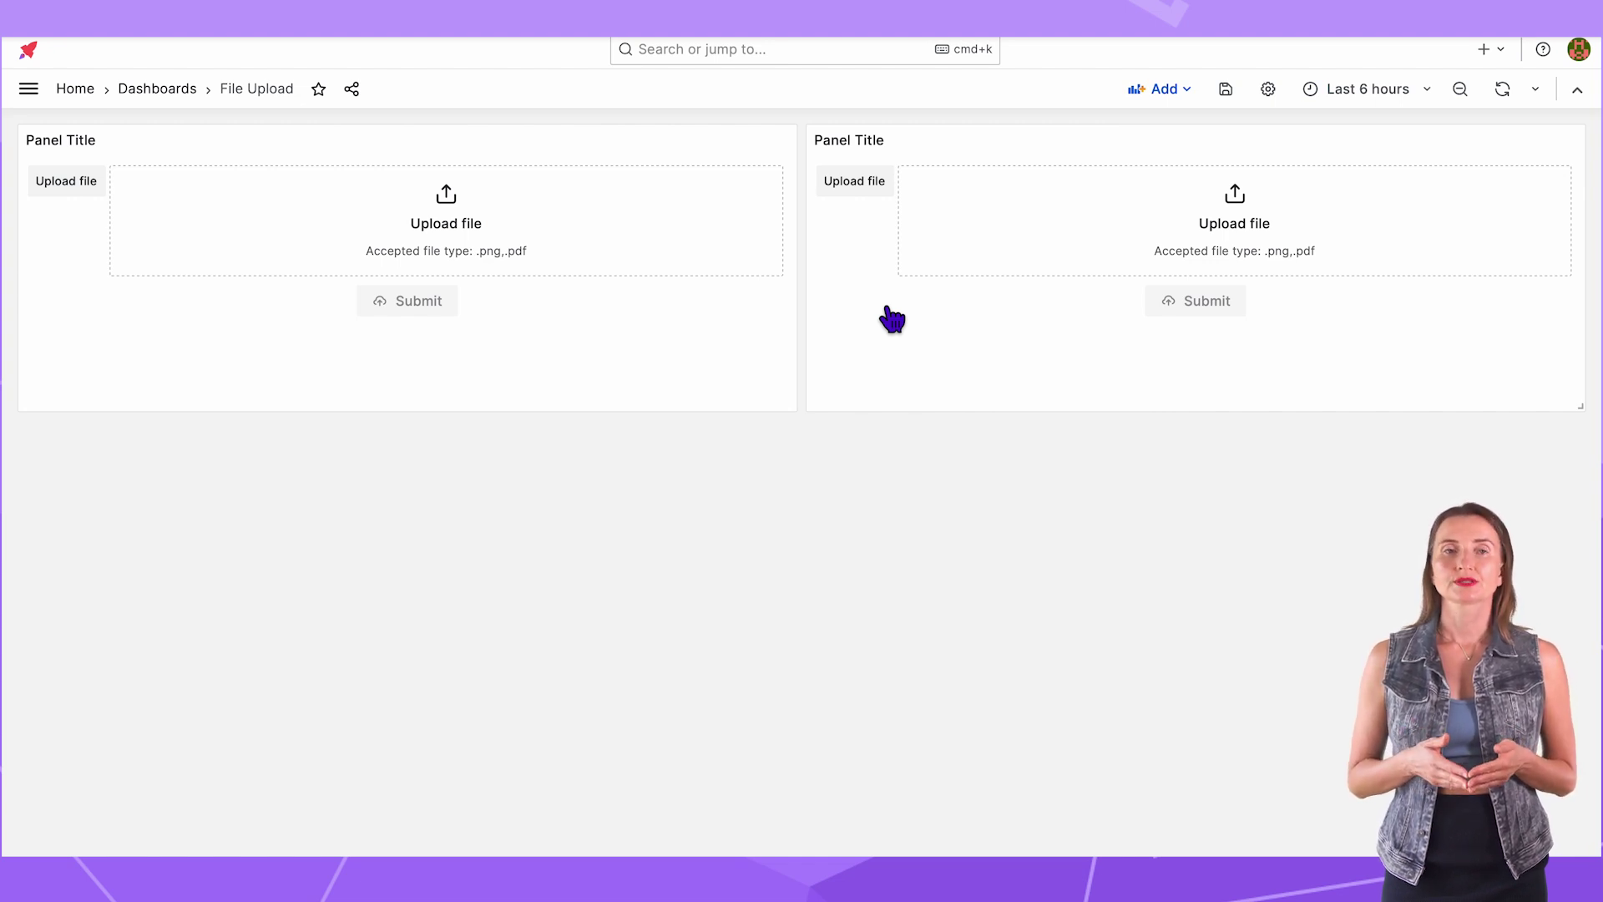
{"action": "left_click", "coordinate": [791, 142]}
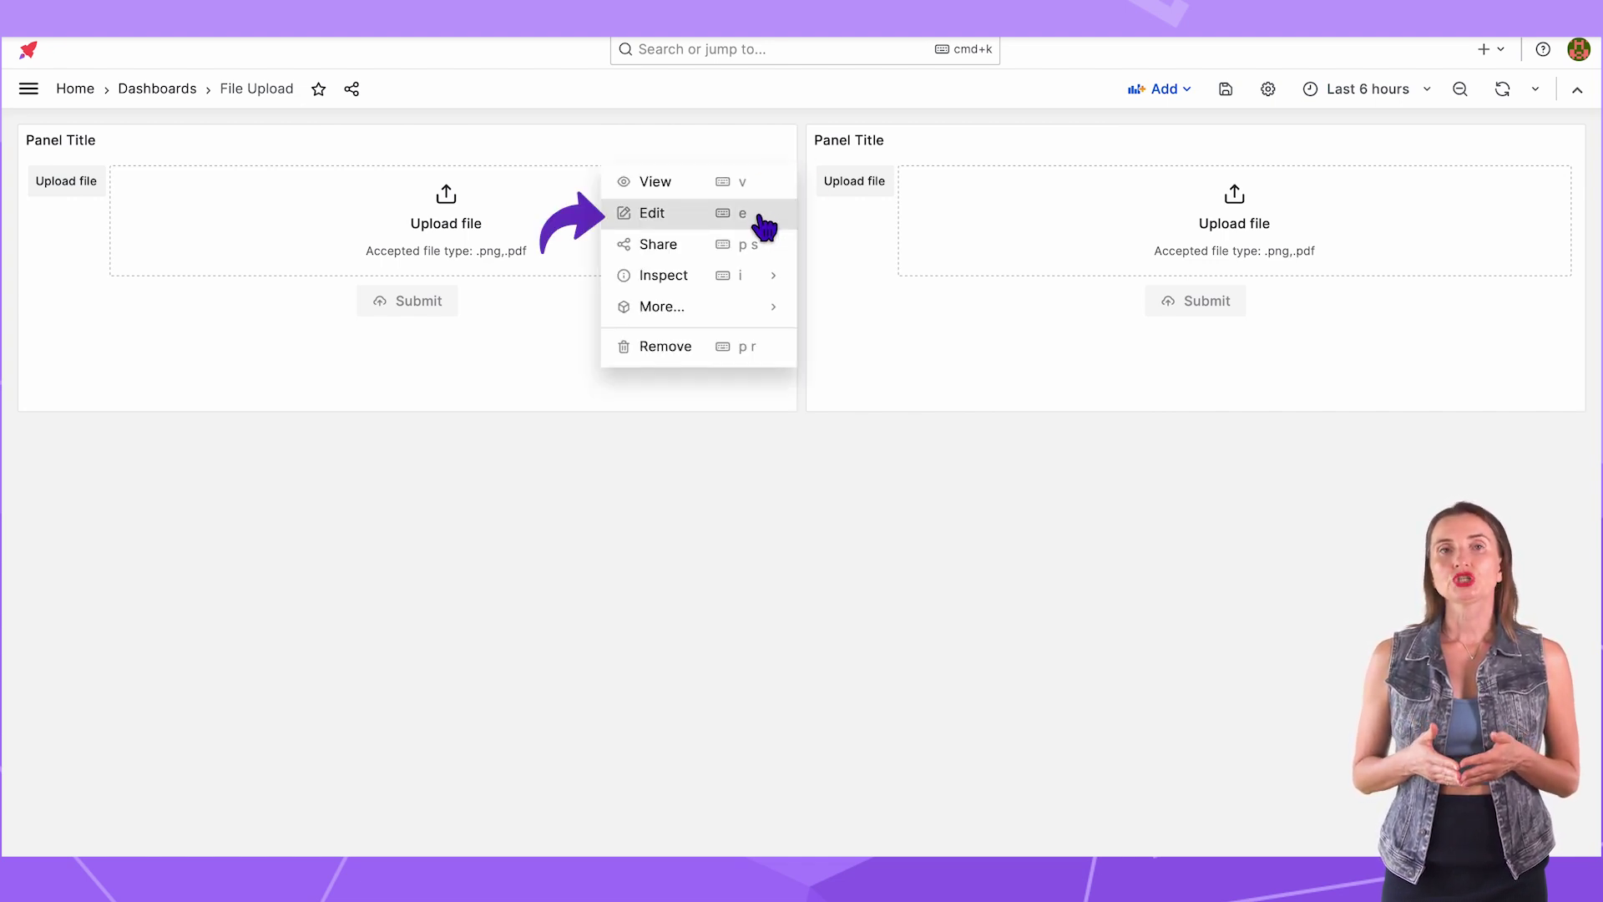
{"action": "left_click", "coordinate": [759, 218]}
{"action": "triple_click", "coordinate": [888, 300]}
{"action": "type", "text": "Data"}
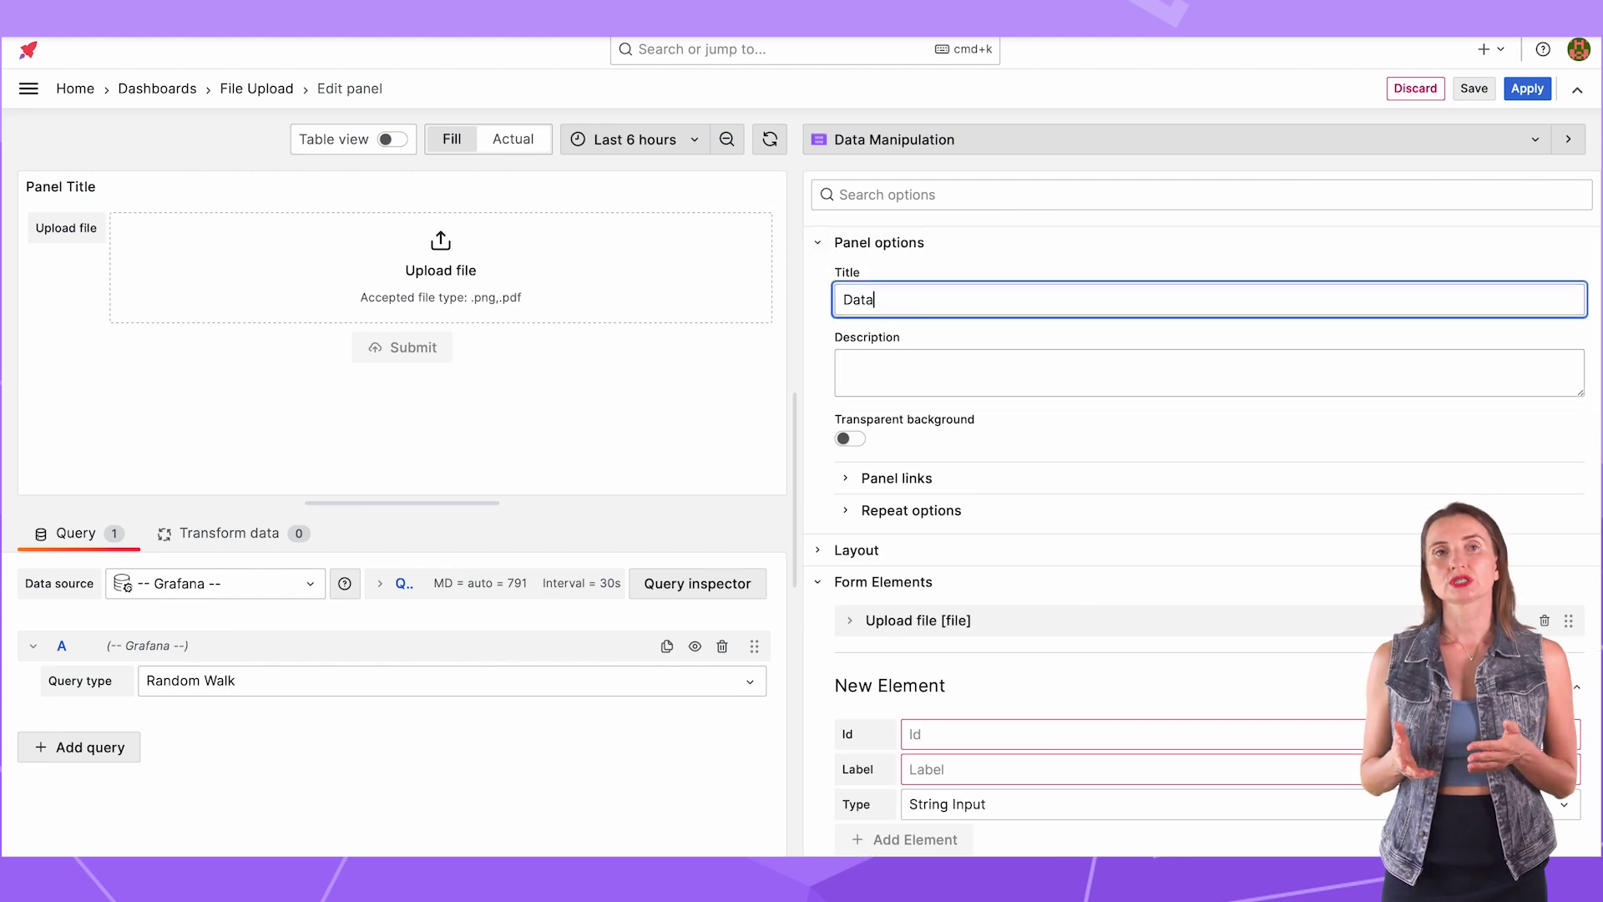
{"action": "type", "text": " Source Upload as Base64"}
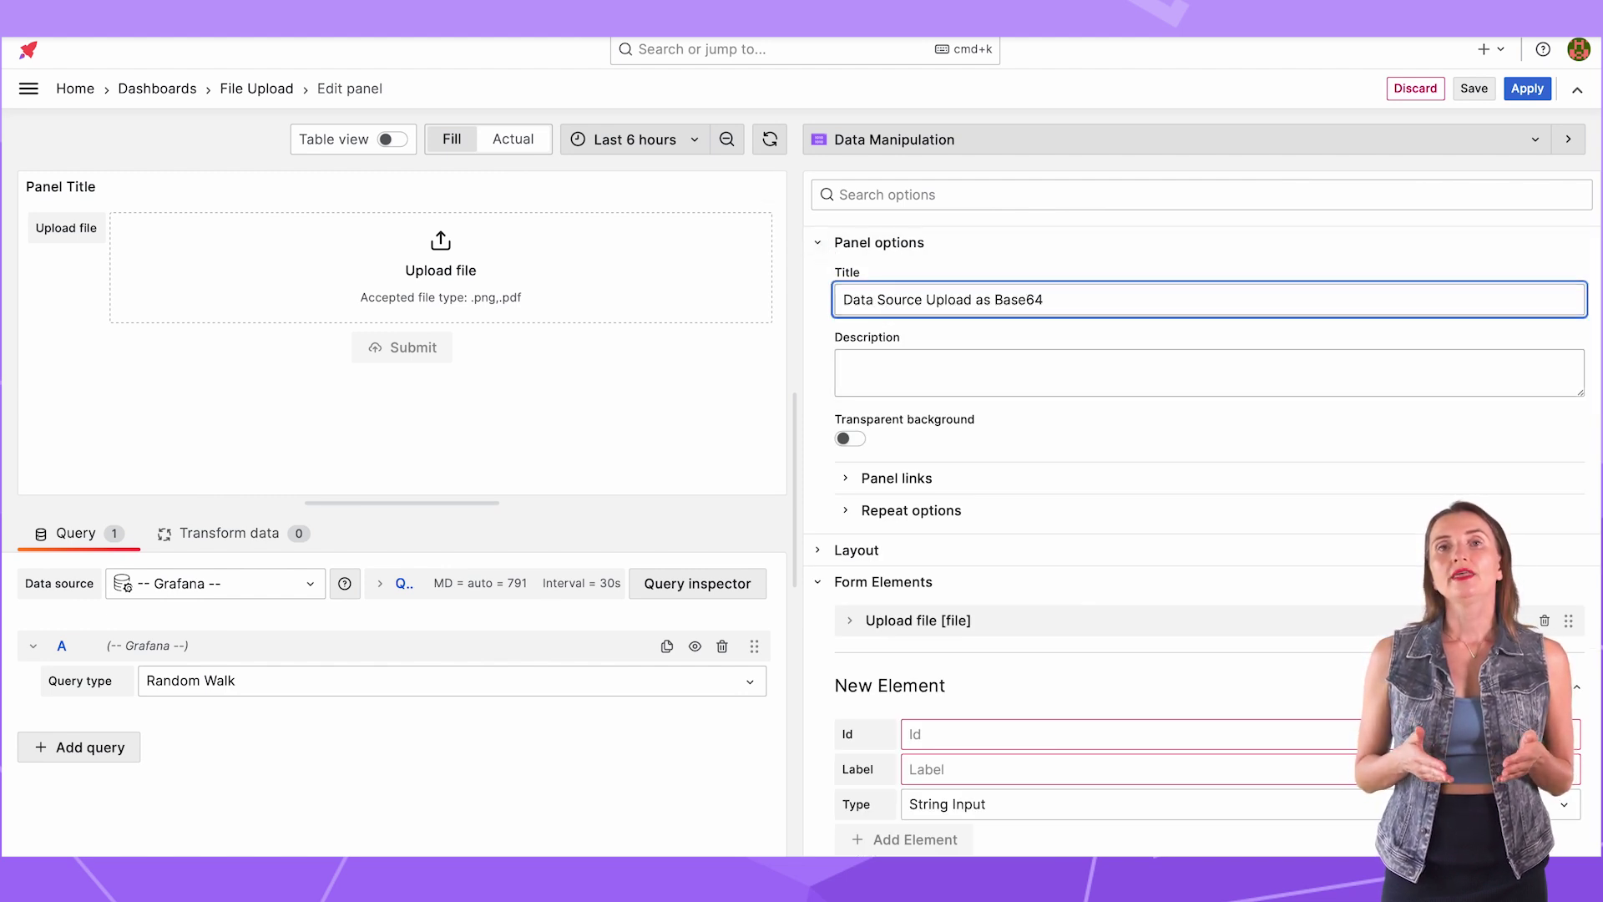
{"action": "left_click", "coordinate": [817, 242]}
Step: Set the update request to Data Source action using PostgreSQL, with a Code request payload
{"action": "left_click", "coordinate": [818, 306]}
{"action": "left_click", "coordinate": [818, 370]}
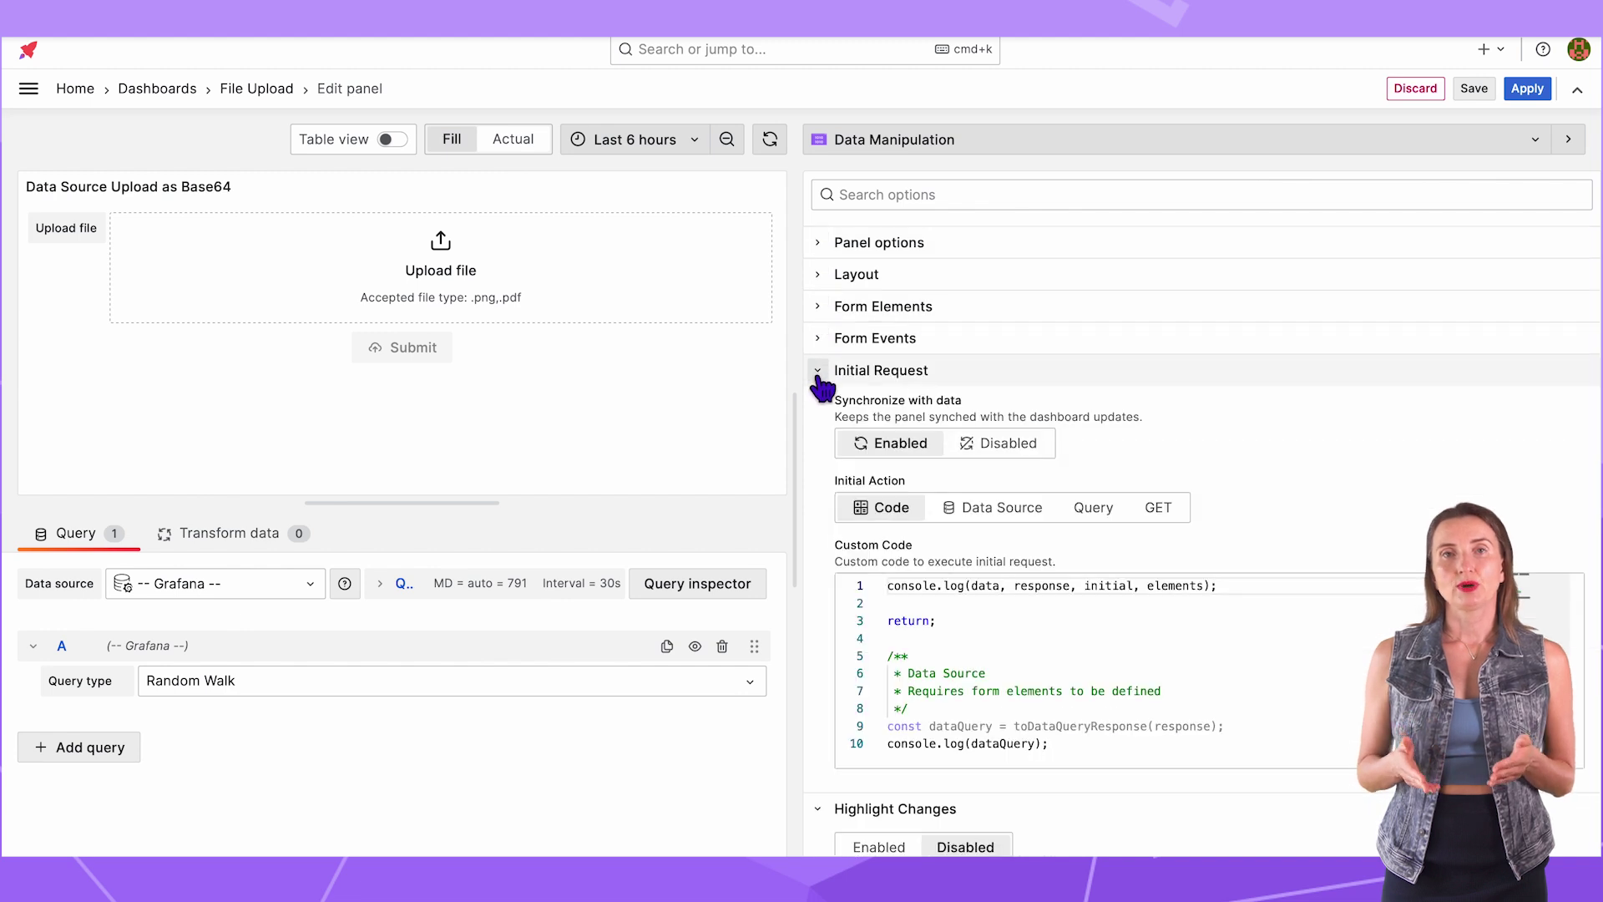
{"action": "left_click", "coordinate": [818, 369]}
{"action": "left_click", "coordinate": [817, 434]}
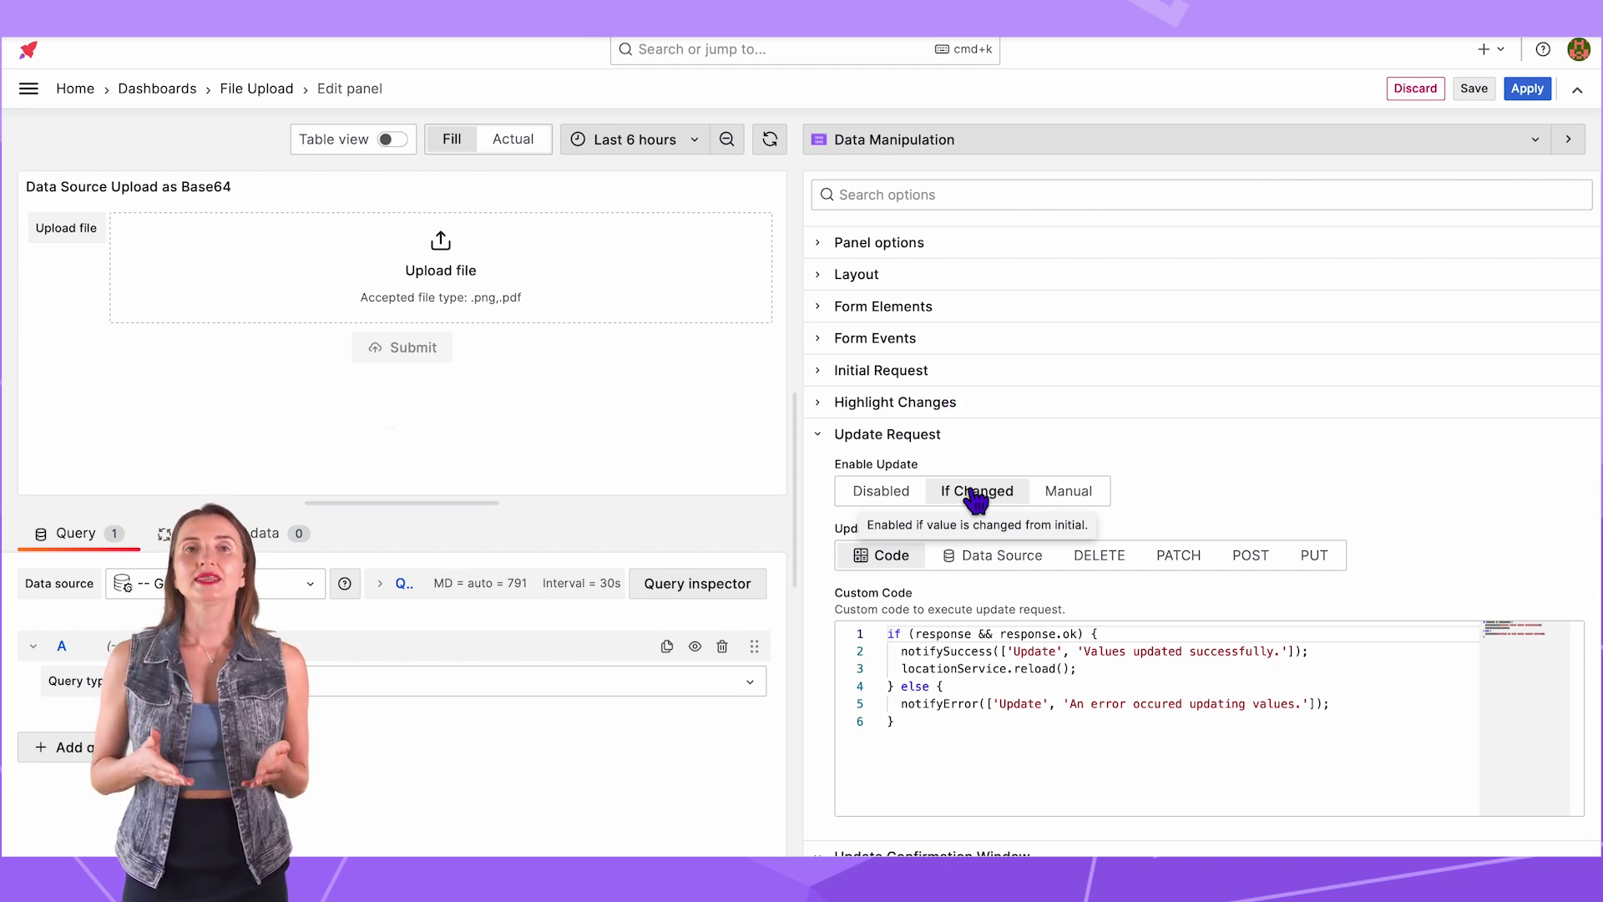
{"action": "left_click", "coordinate": [994, 558]}
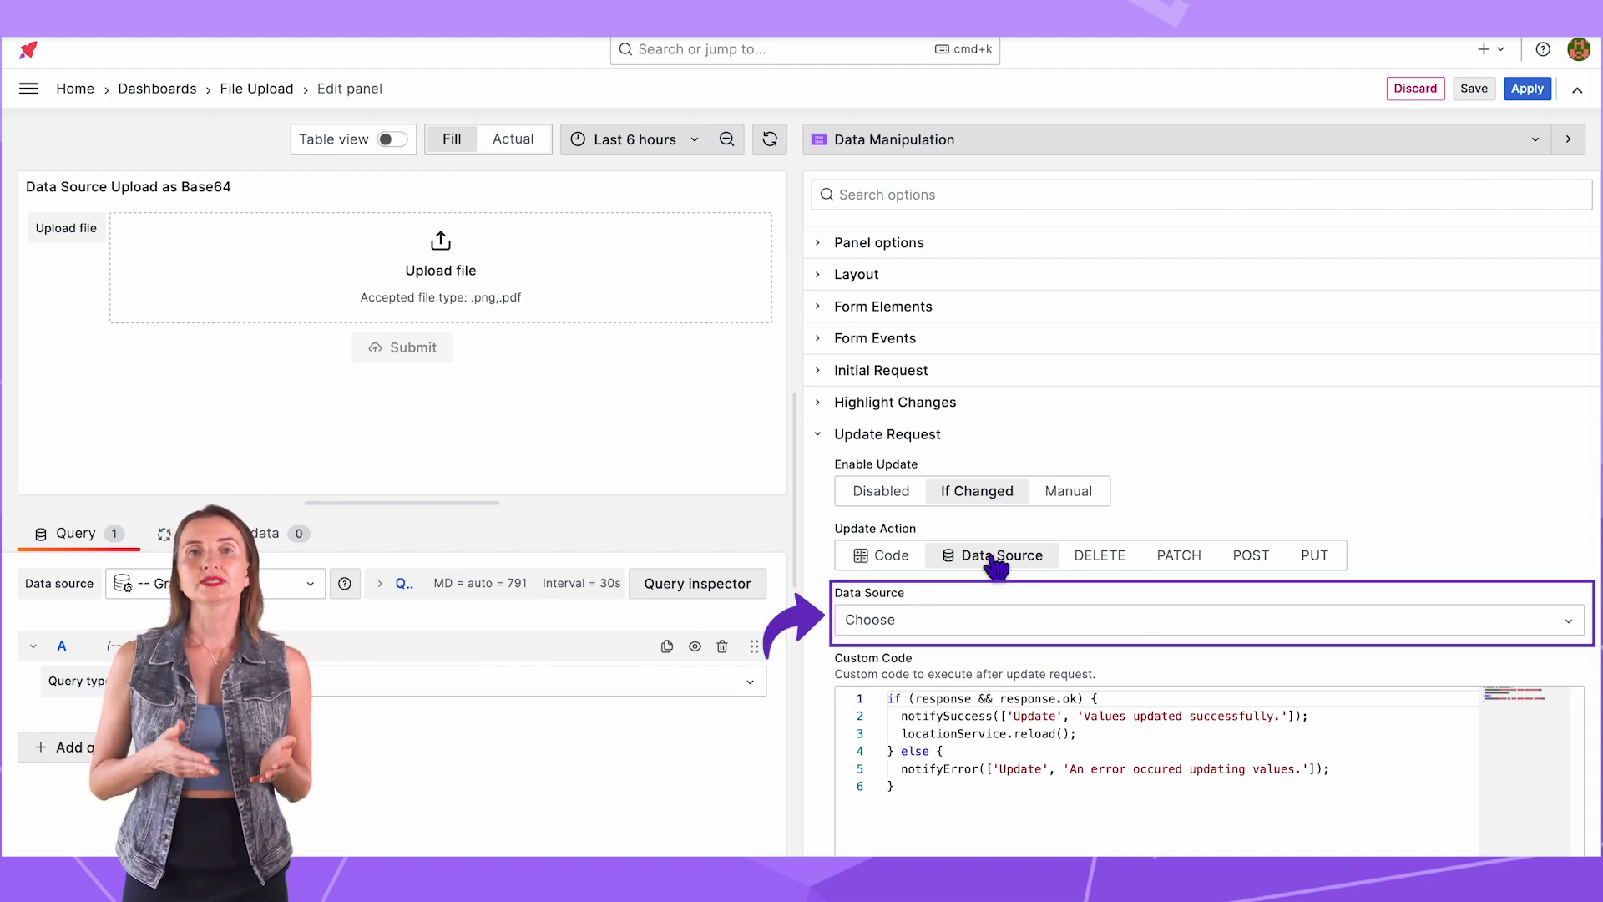
{"action": "scroll", "coordinate": [996, 568], "scroll_direction": "down", "scroll_amount": 5}
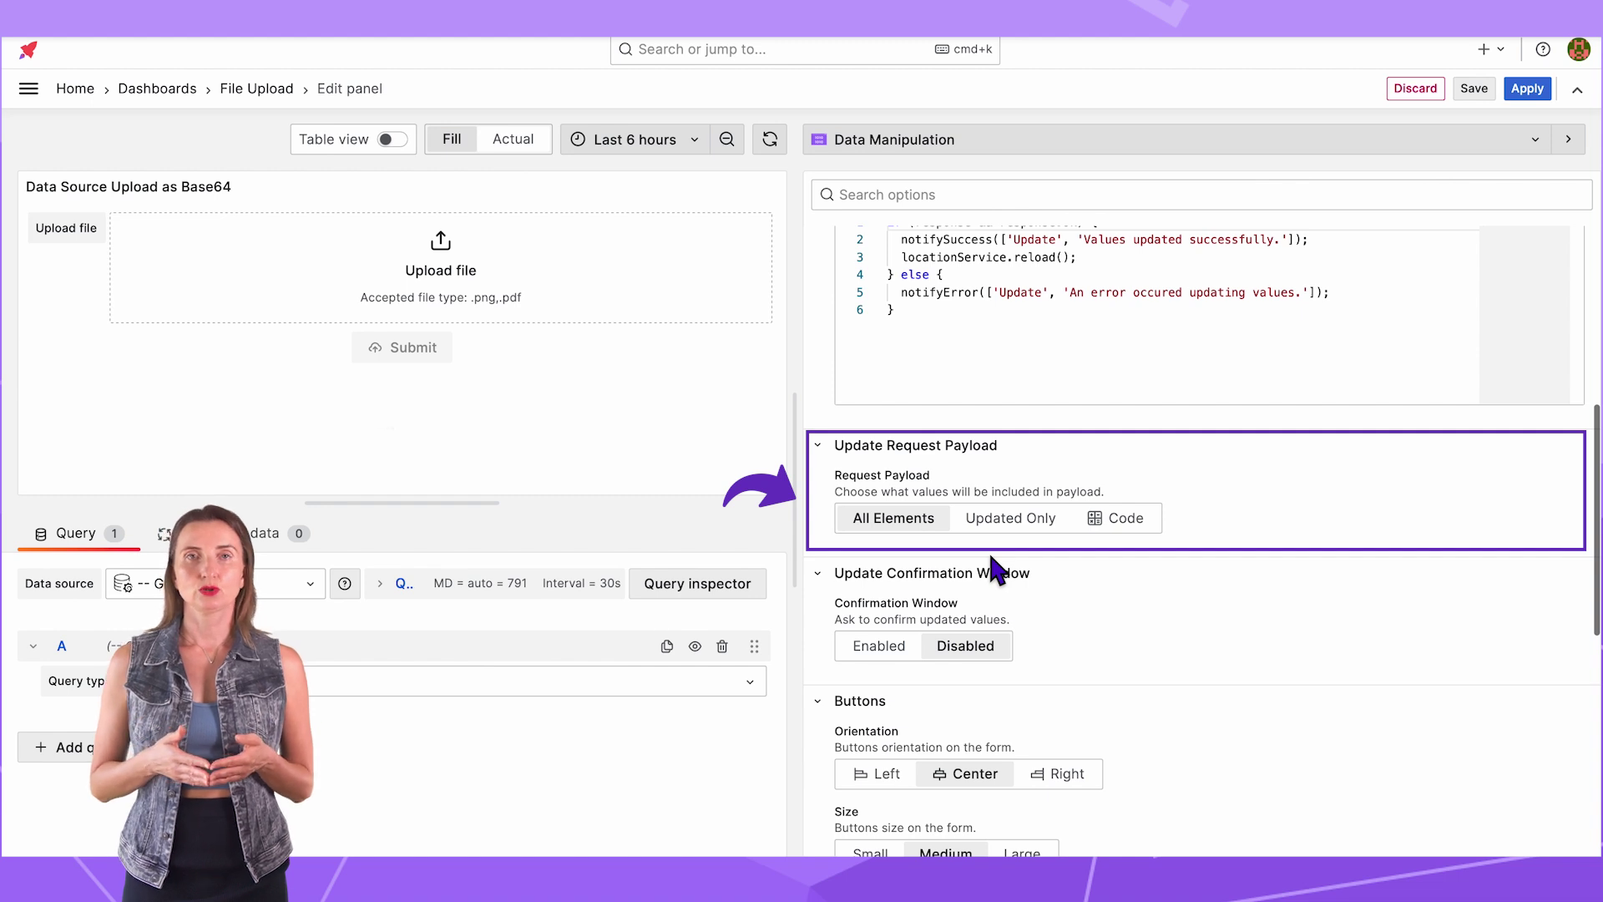
{"action": "scroll", "coordinate": [996, 572], "scroll_direction": "up", "scroll_amount": 4}
{"action": "left_click", "coordinate": [998, 505]}
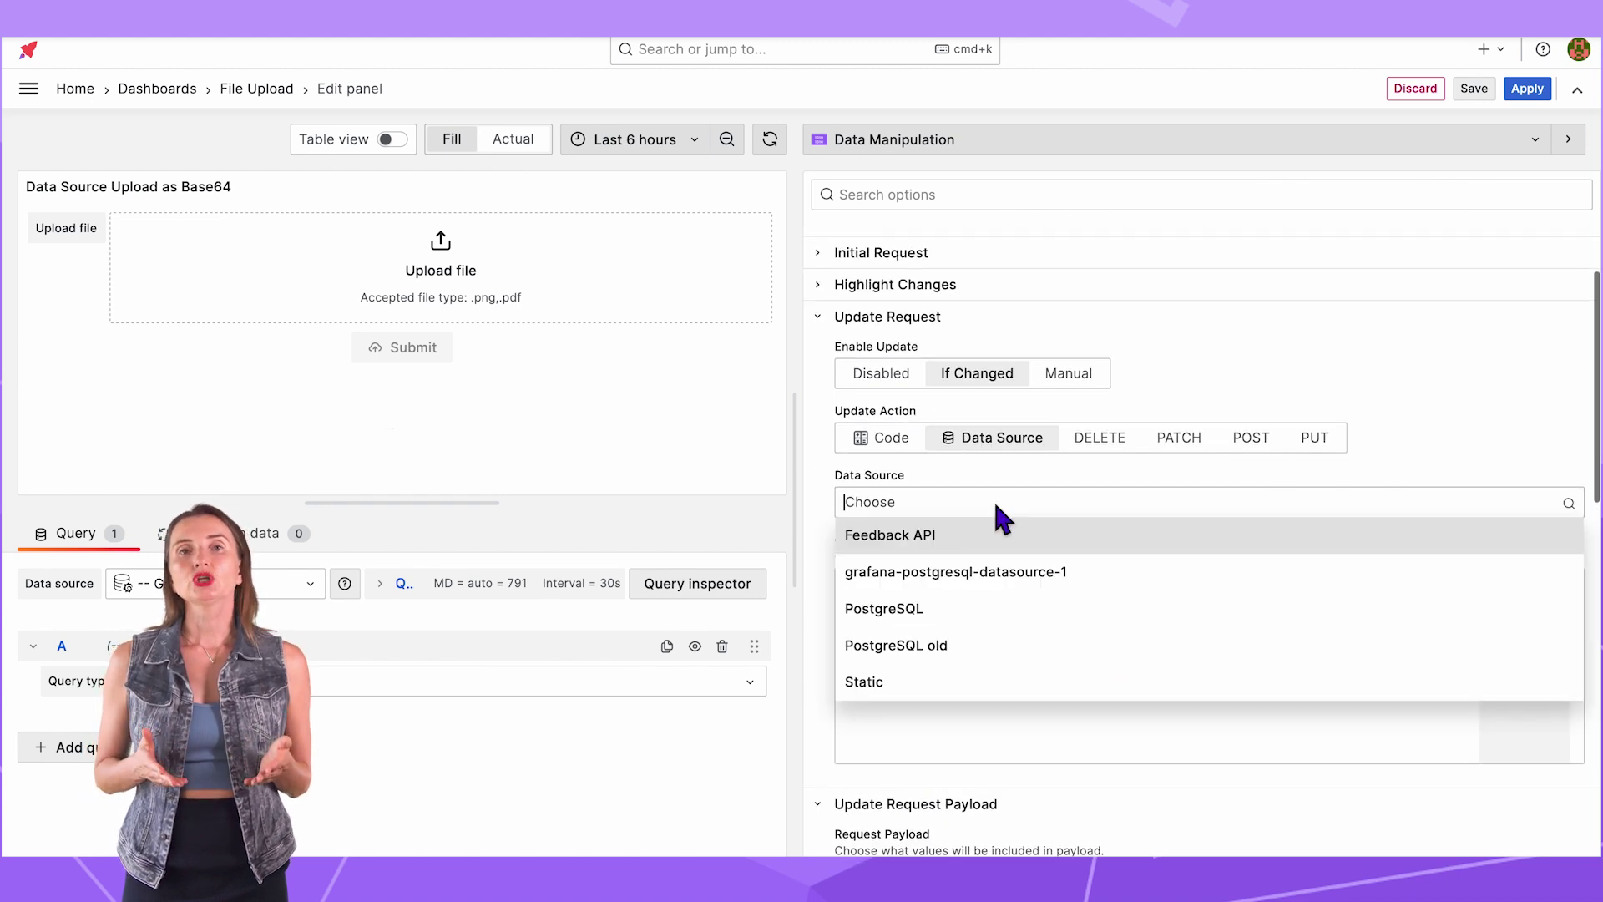
{"action": "left_click", "coordinate": [992, 616]}
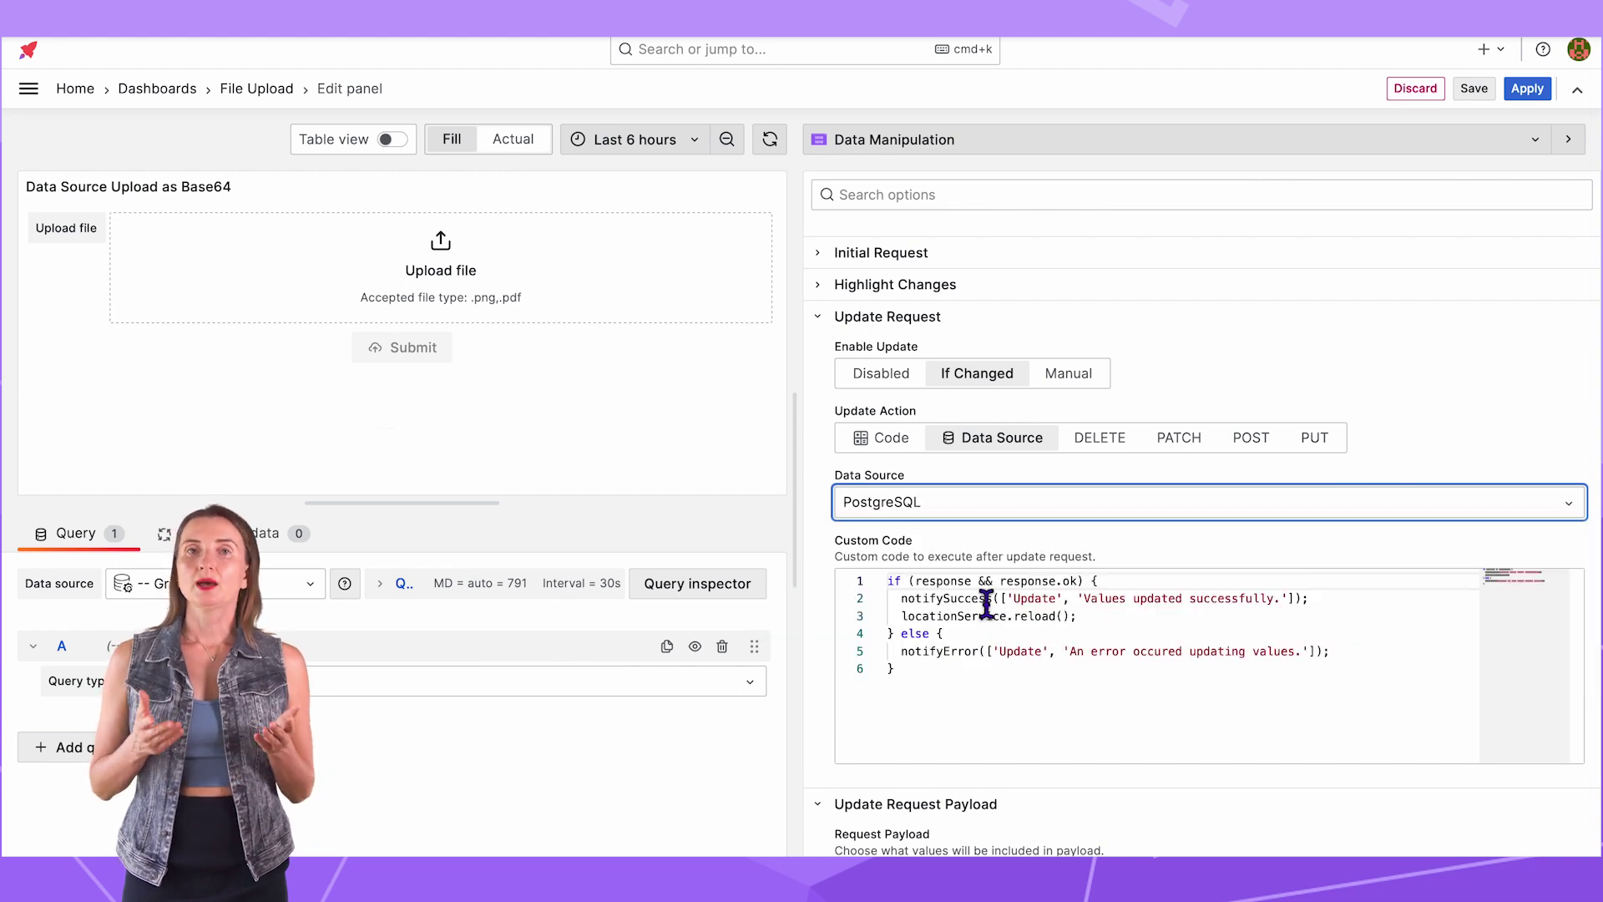
{"action": "scroll", "coordinate": [992, 616], "scroll_direction": "down", "scroll_amount": 4}
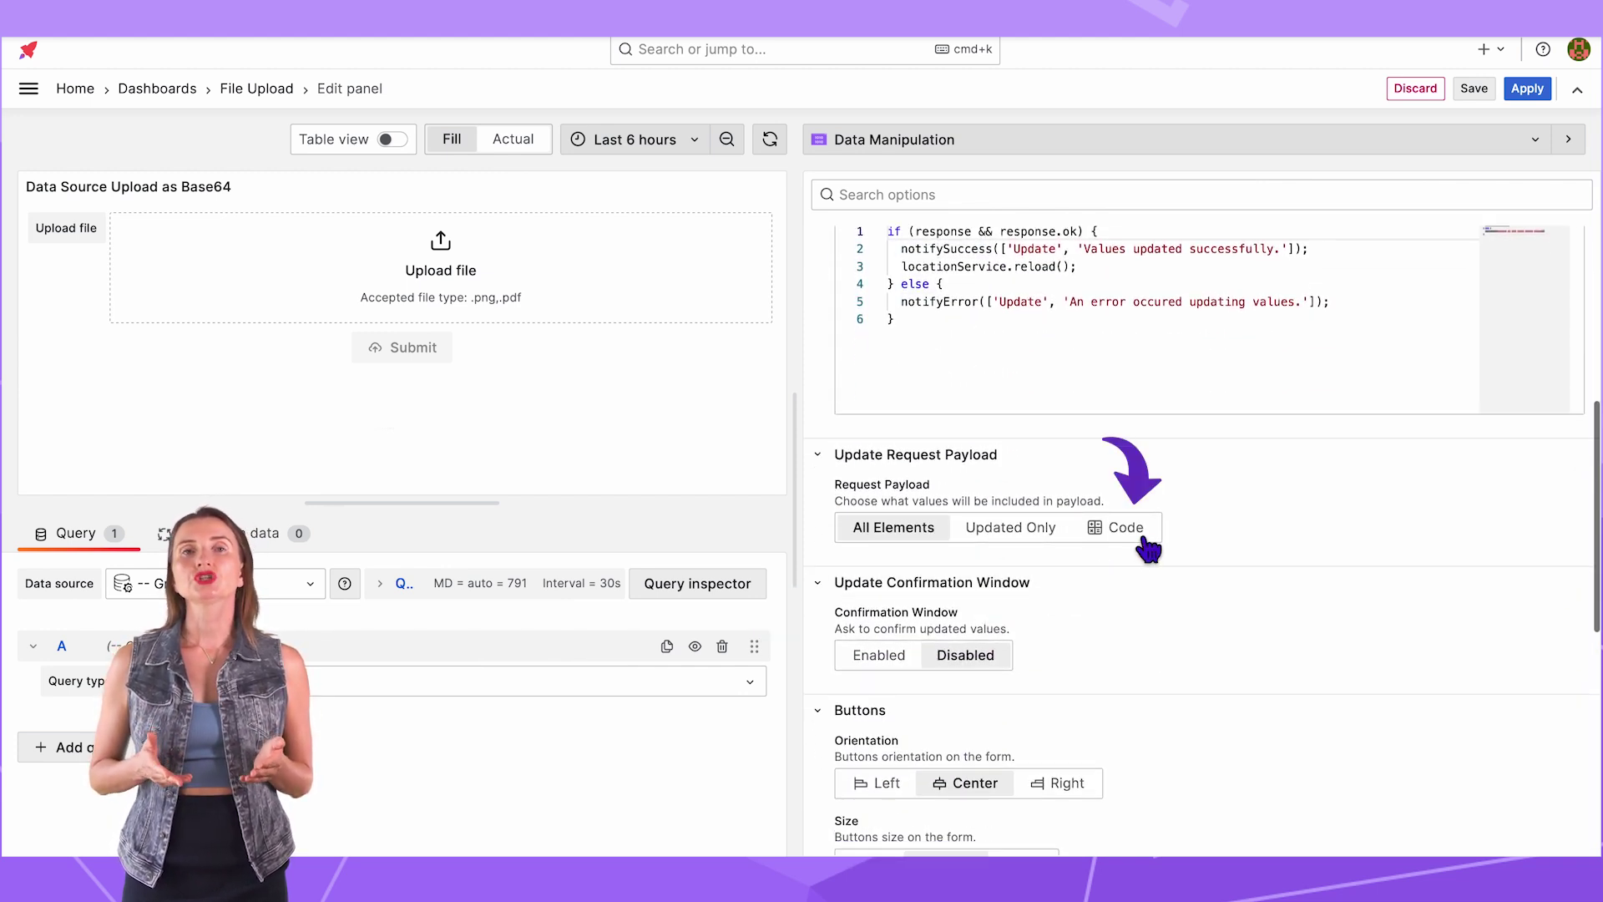
{"action": "left_click", "coordinate": [1141, 539]}
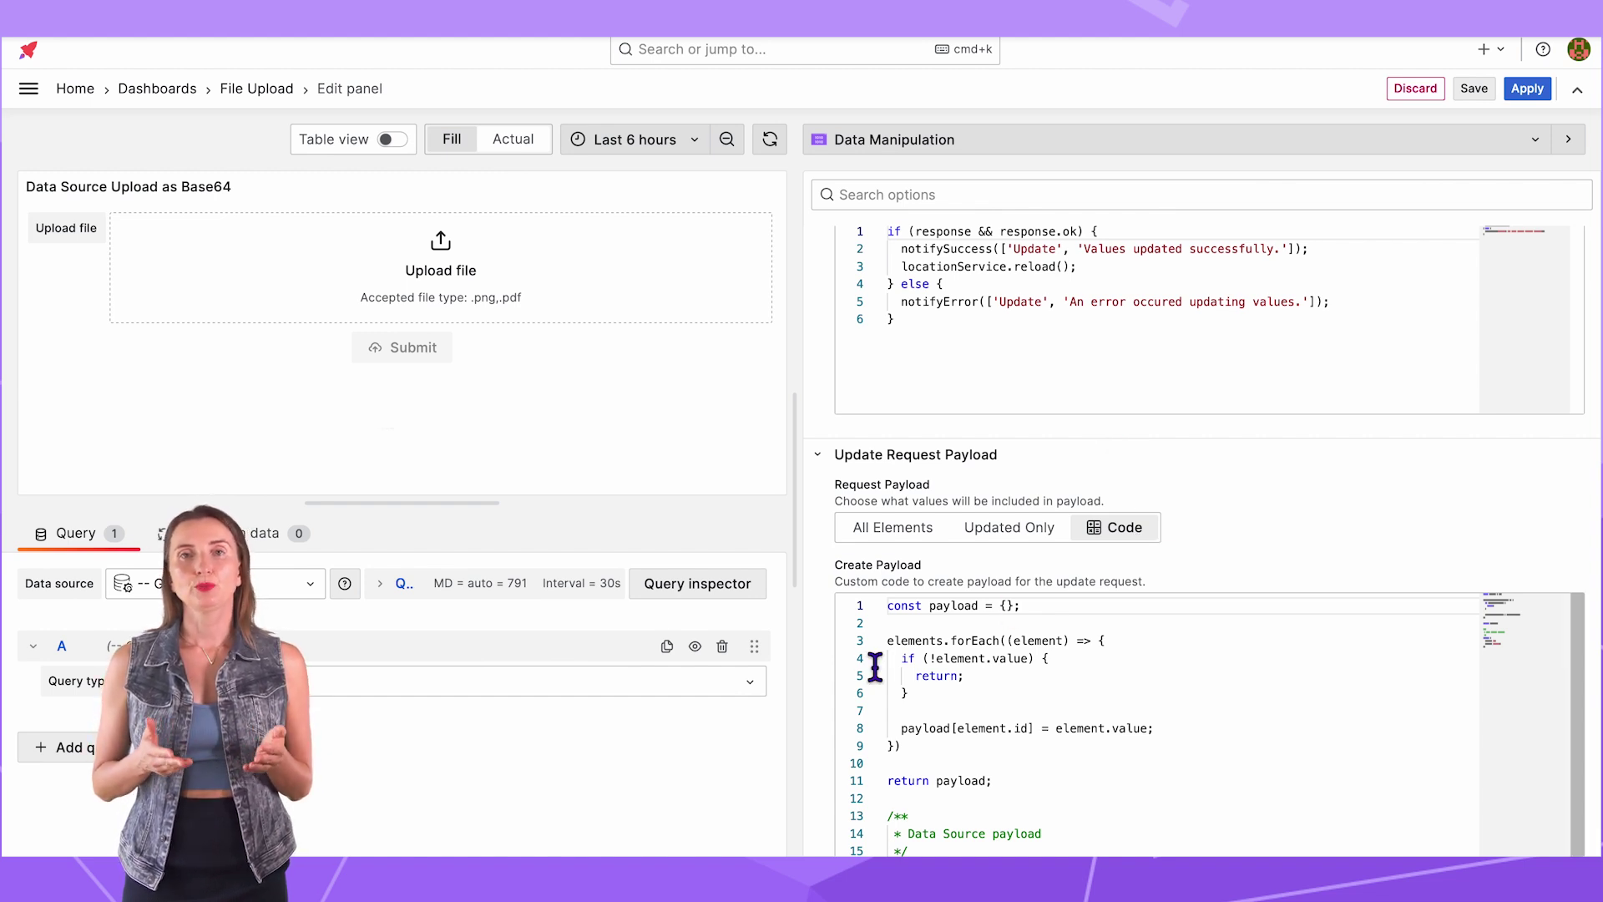
Step: Replace the Create Payload code with the pasted Base64 INSERT payload code
{"action": "scroll", "coordinate": [815, 693], "scroll_direction": "down", "scroll_amount": 3}
{"action": "key", "text": "super+a"}
{"action": "key", "text": "BackSpace"}
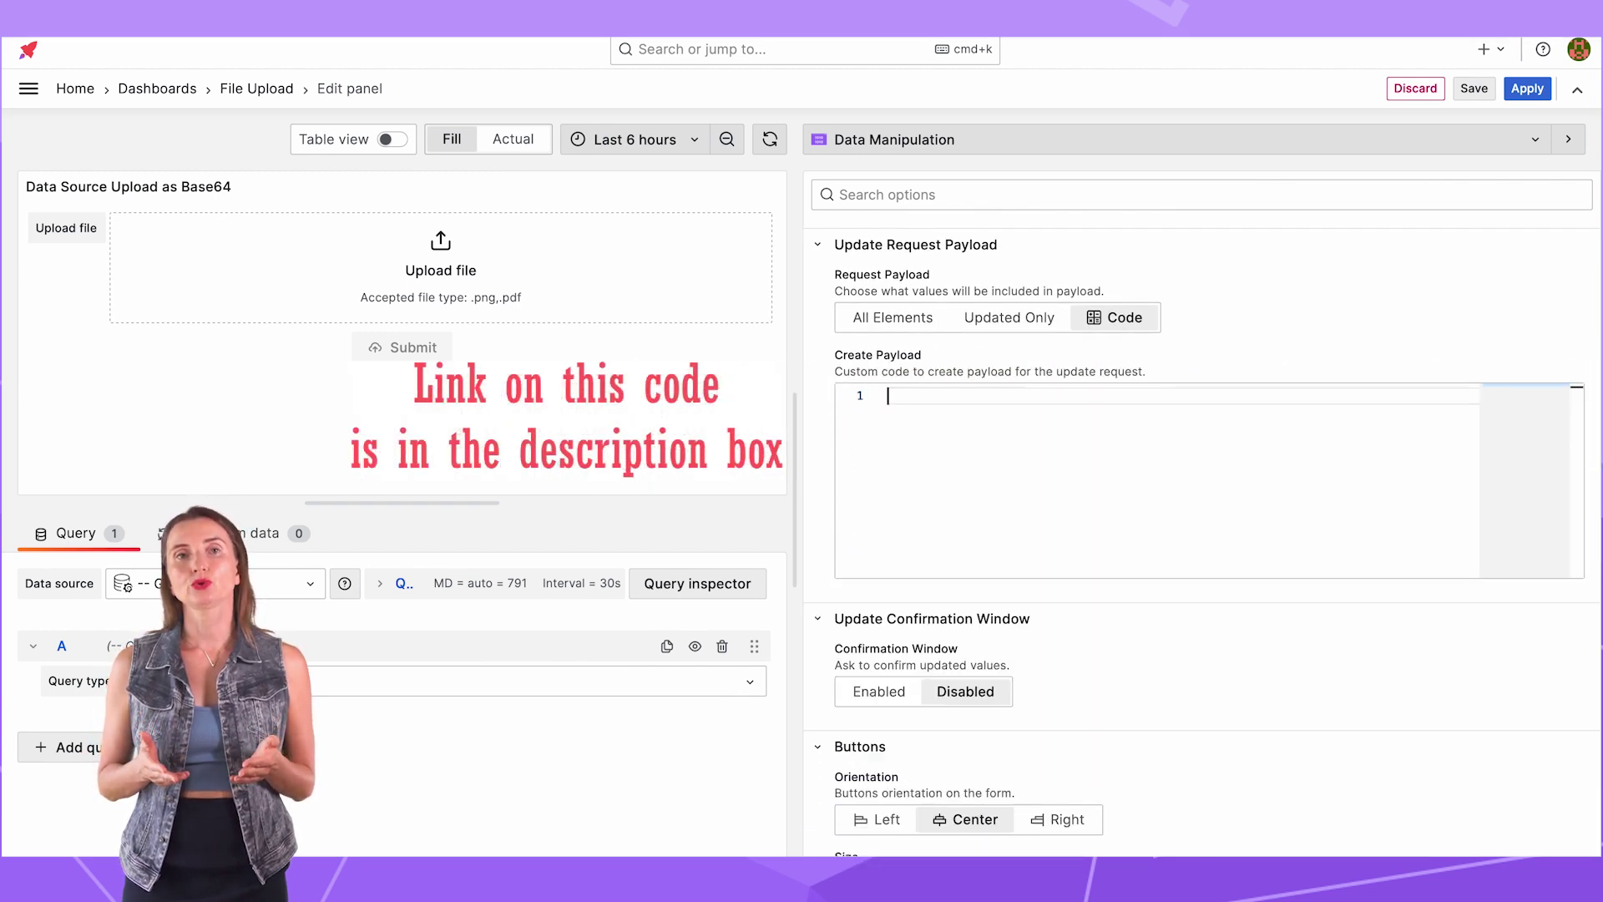
{"action": "key", "text": "super+v"}
{"action": "scroll", "coordinate": [1268, 592], "scroll_direction": "down", "scroll_amount": 2}
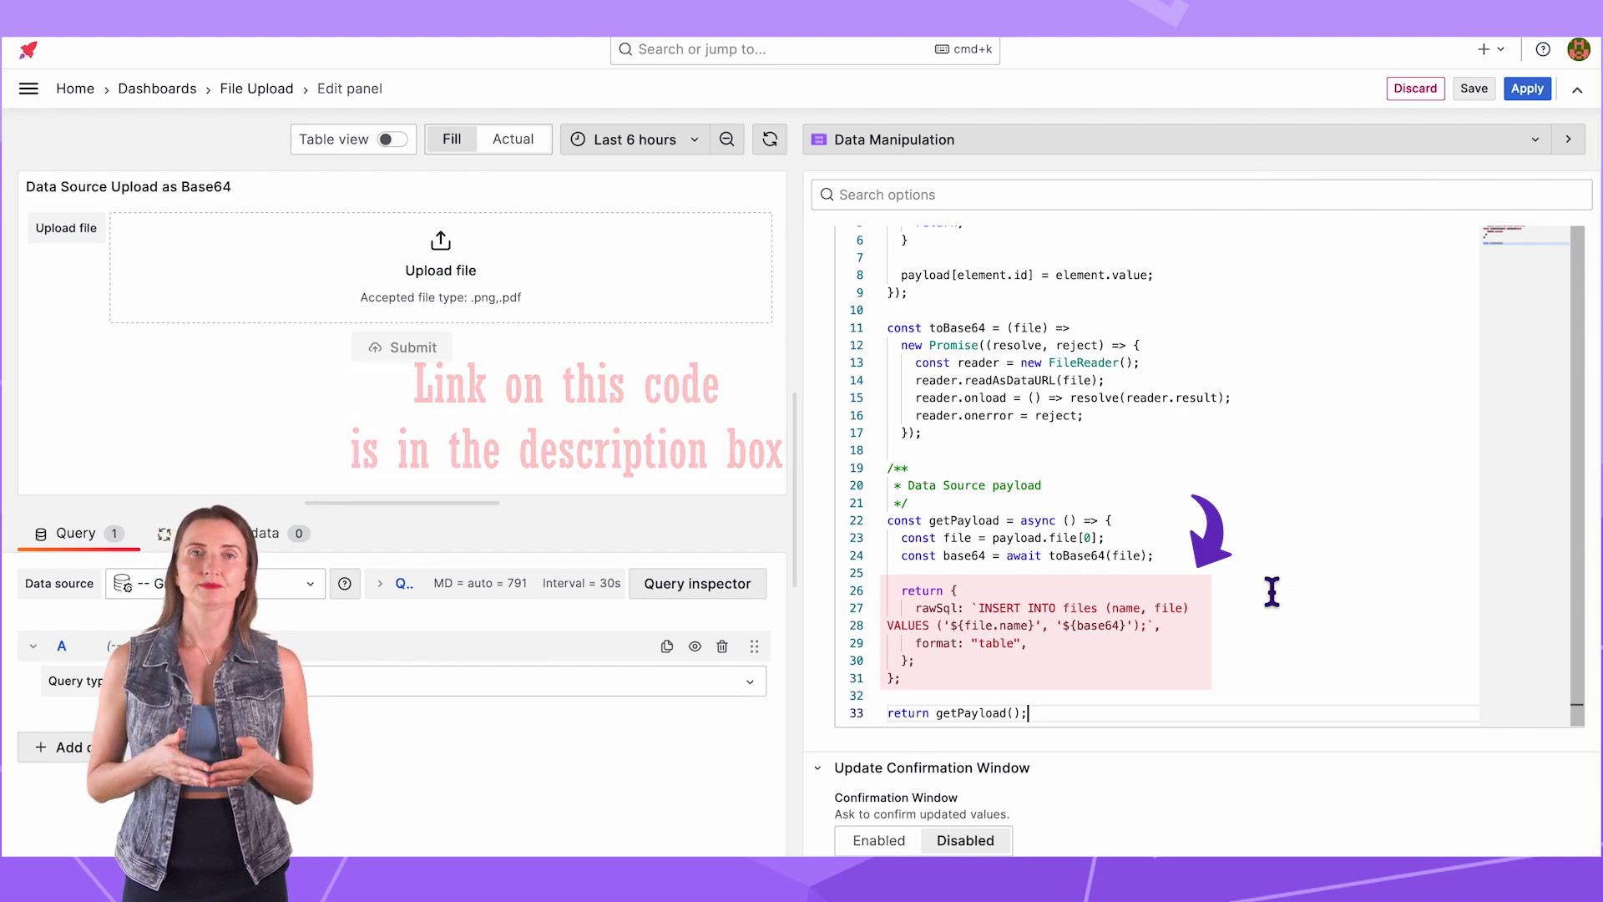
{"action": "scroll", "coordinate": [1271, 592], "scroll_direction": "up", "scroll_amount": 10}
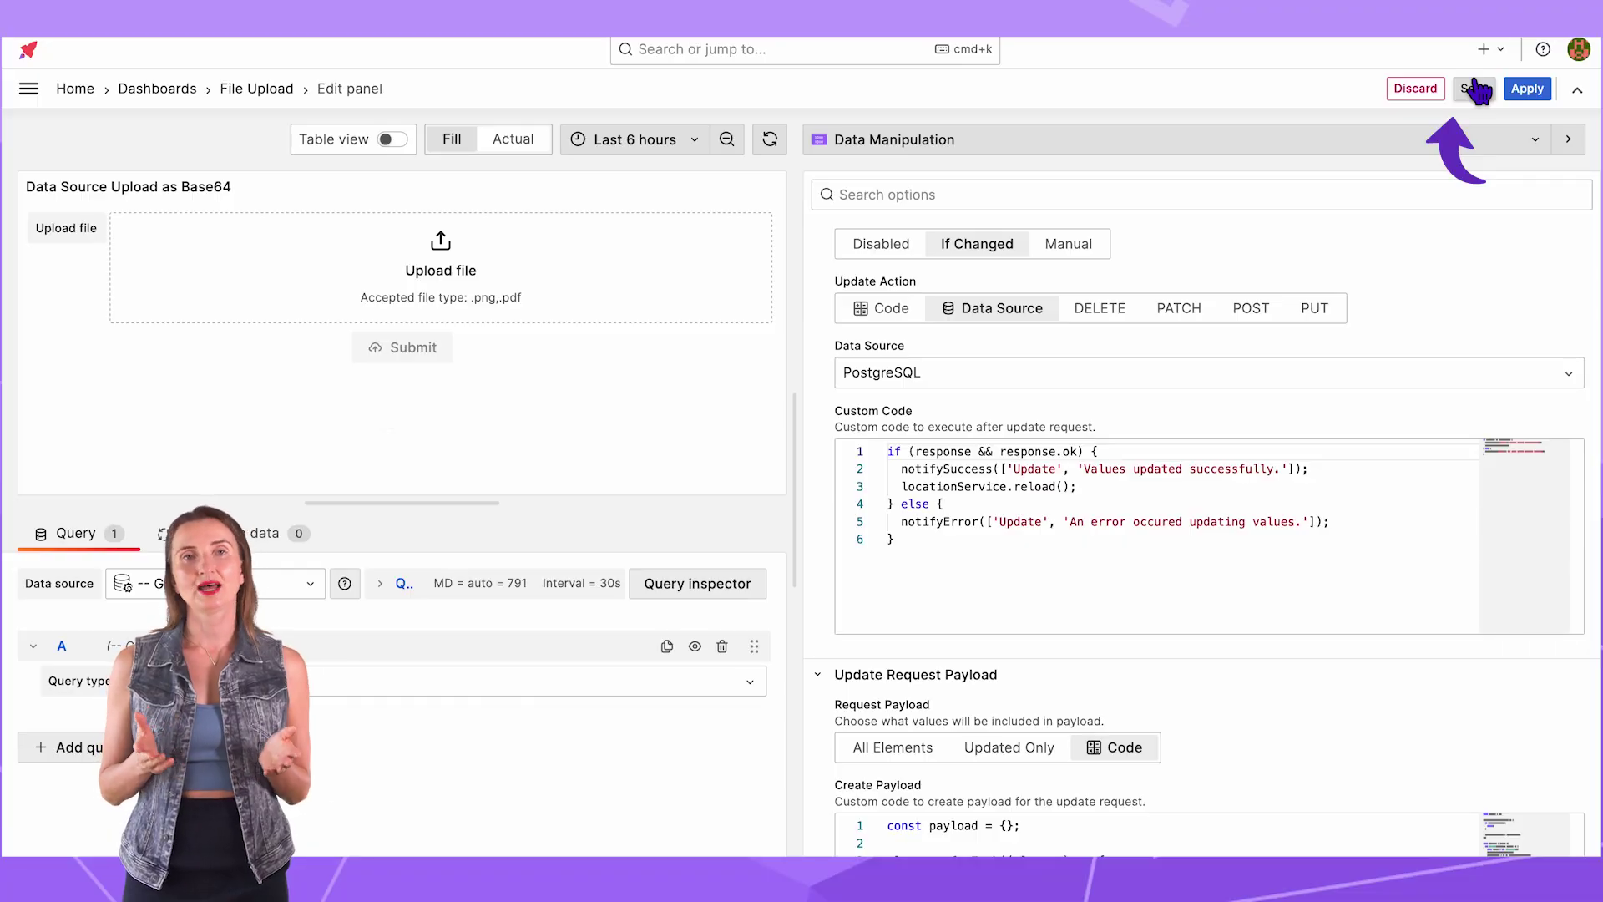
Step: Save the dashboard, then attach BIG-Alerts-schema.png in the Base64 form and submit it
{"action": "left_click", "coordinate": [1475, 89]}
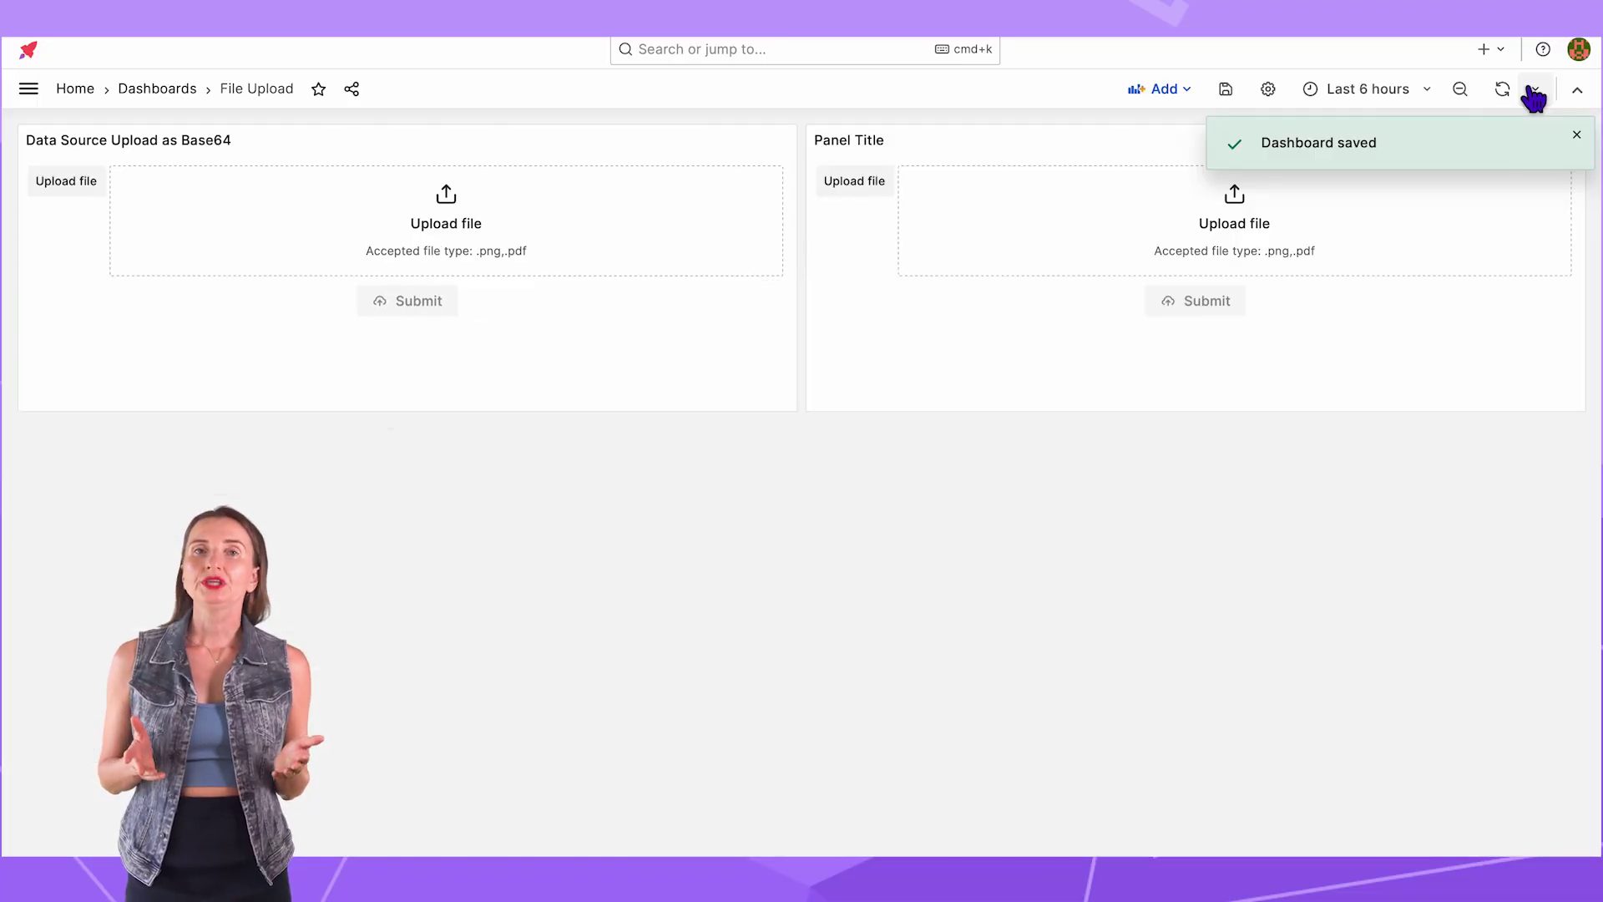
{"action": "left_click", "coordinate": [463, 234]}
{"action": "left_click", "coordinate": [649, 332]}
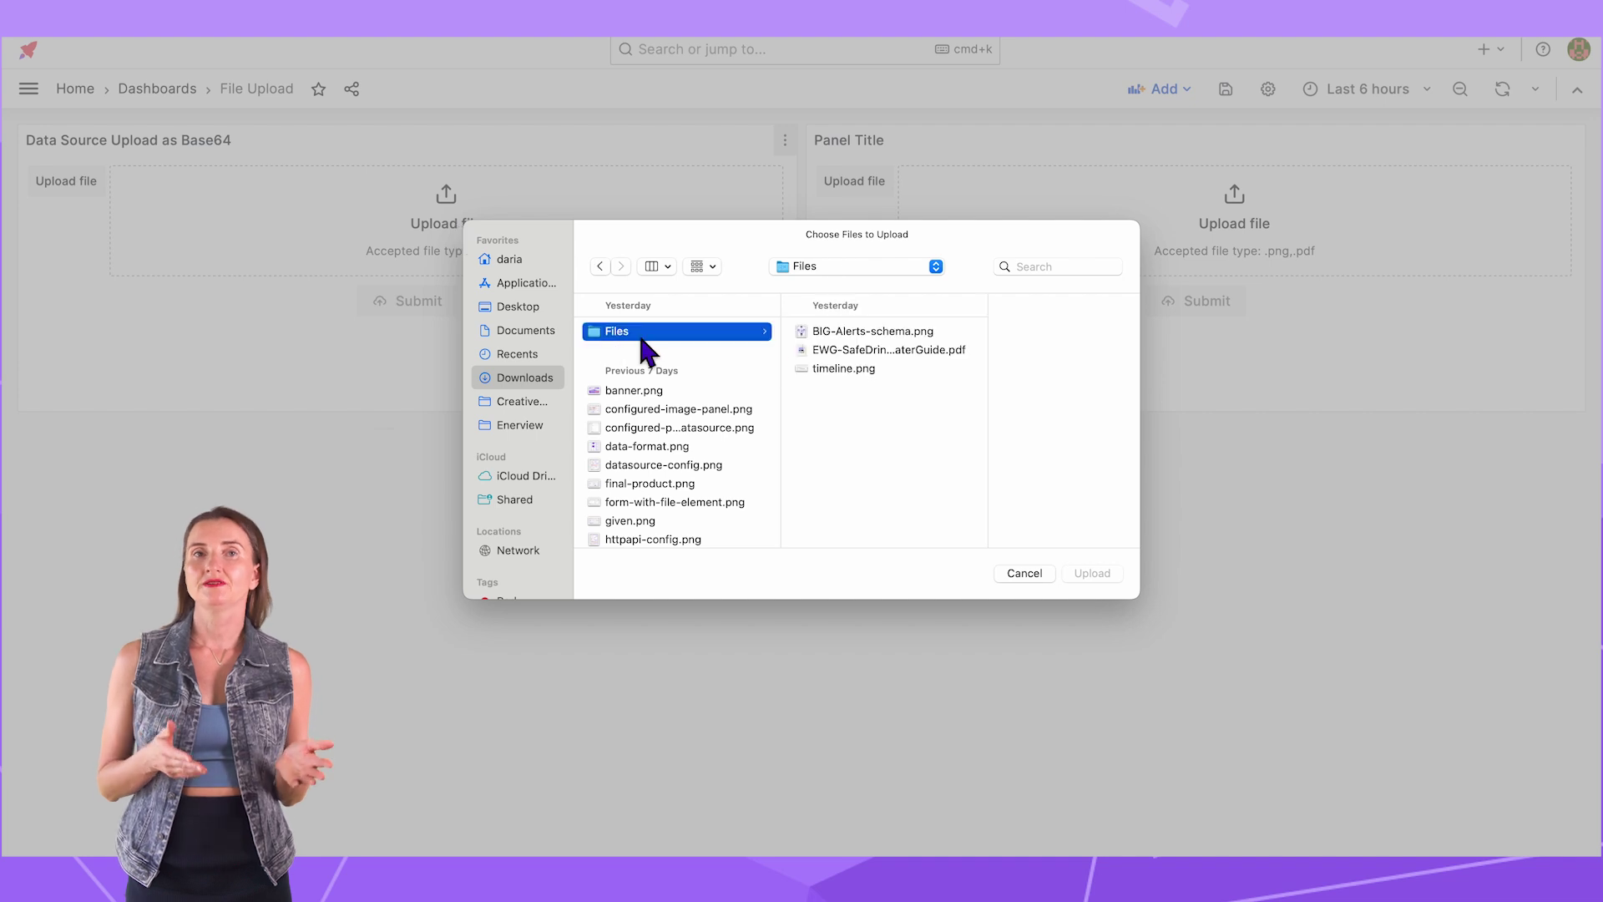
{"action": "left_click", "coordinate": [760, 334]}
{"action": "left_click", "coordinate": [1089, 573]}
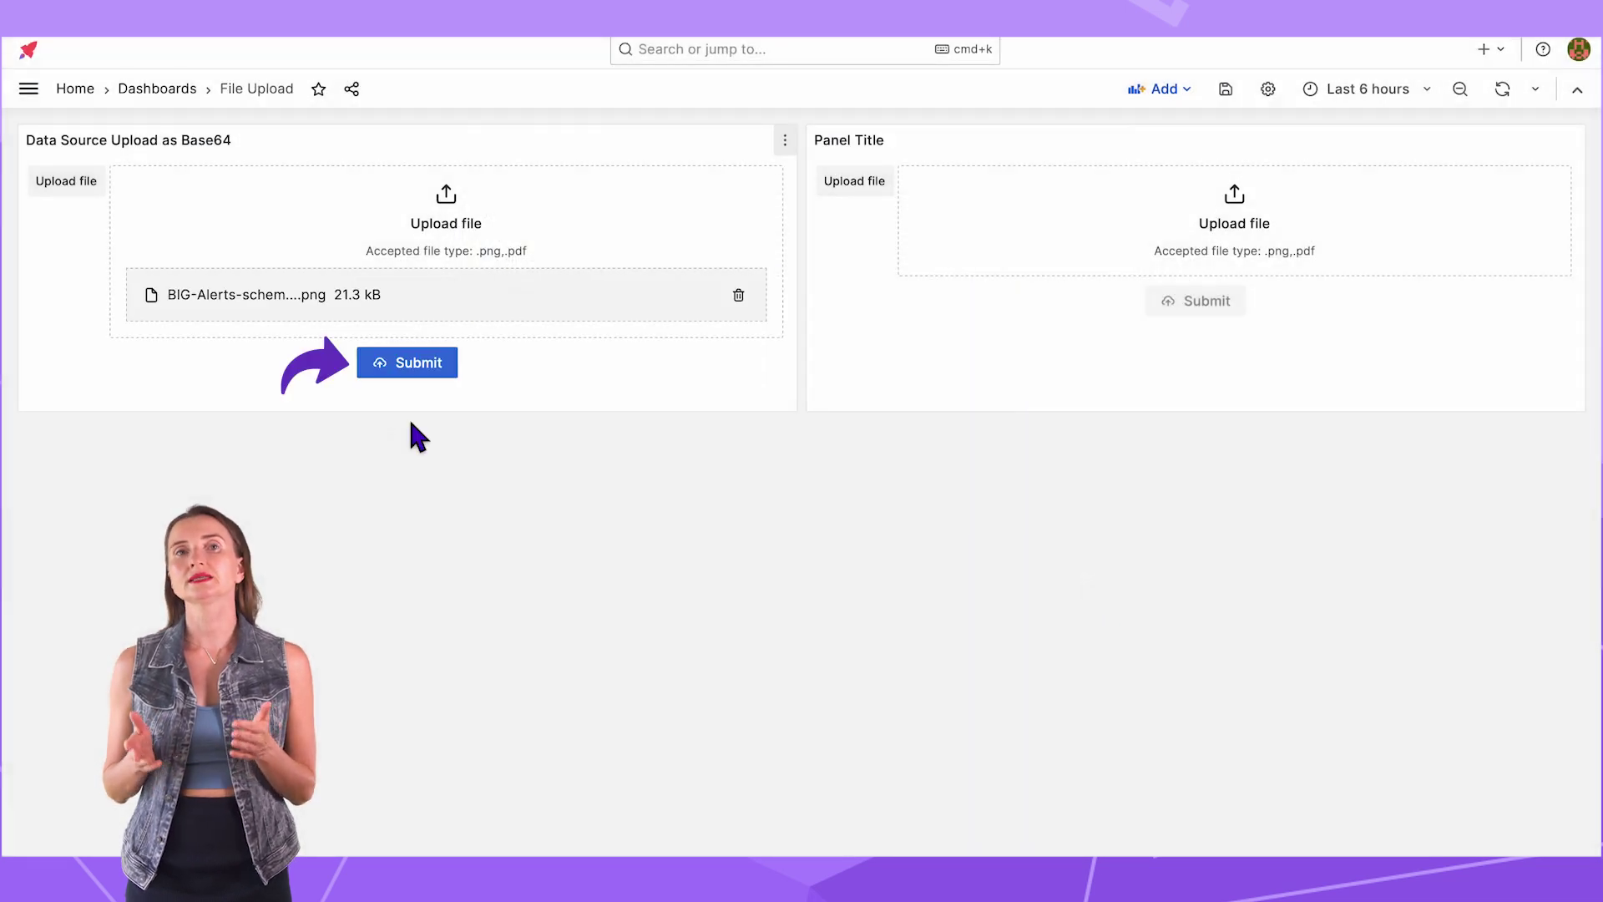
{"action": "left_click", "coordinate": [407, 362]}
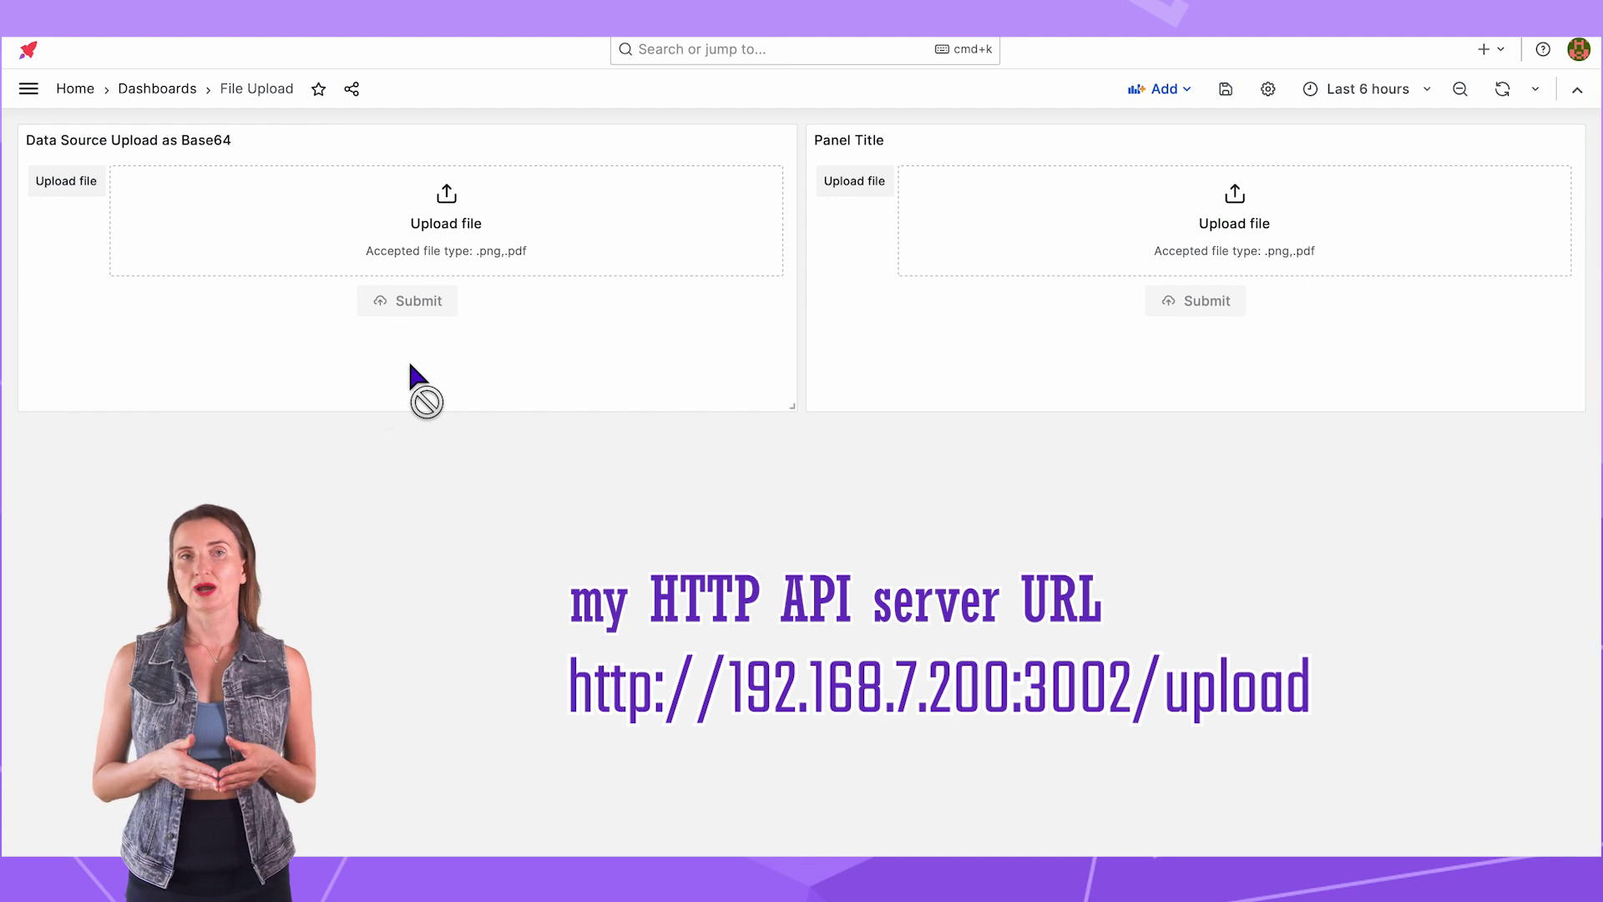
{"action": "left_click", "coordinate": [1573, 135]}
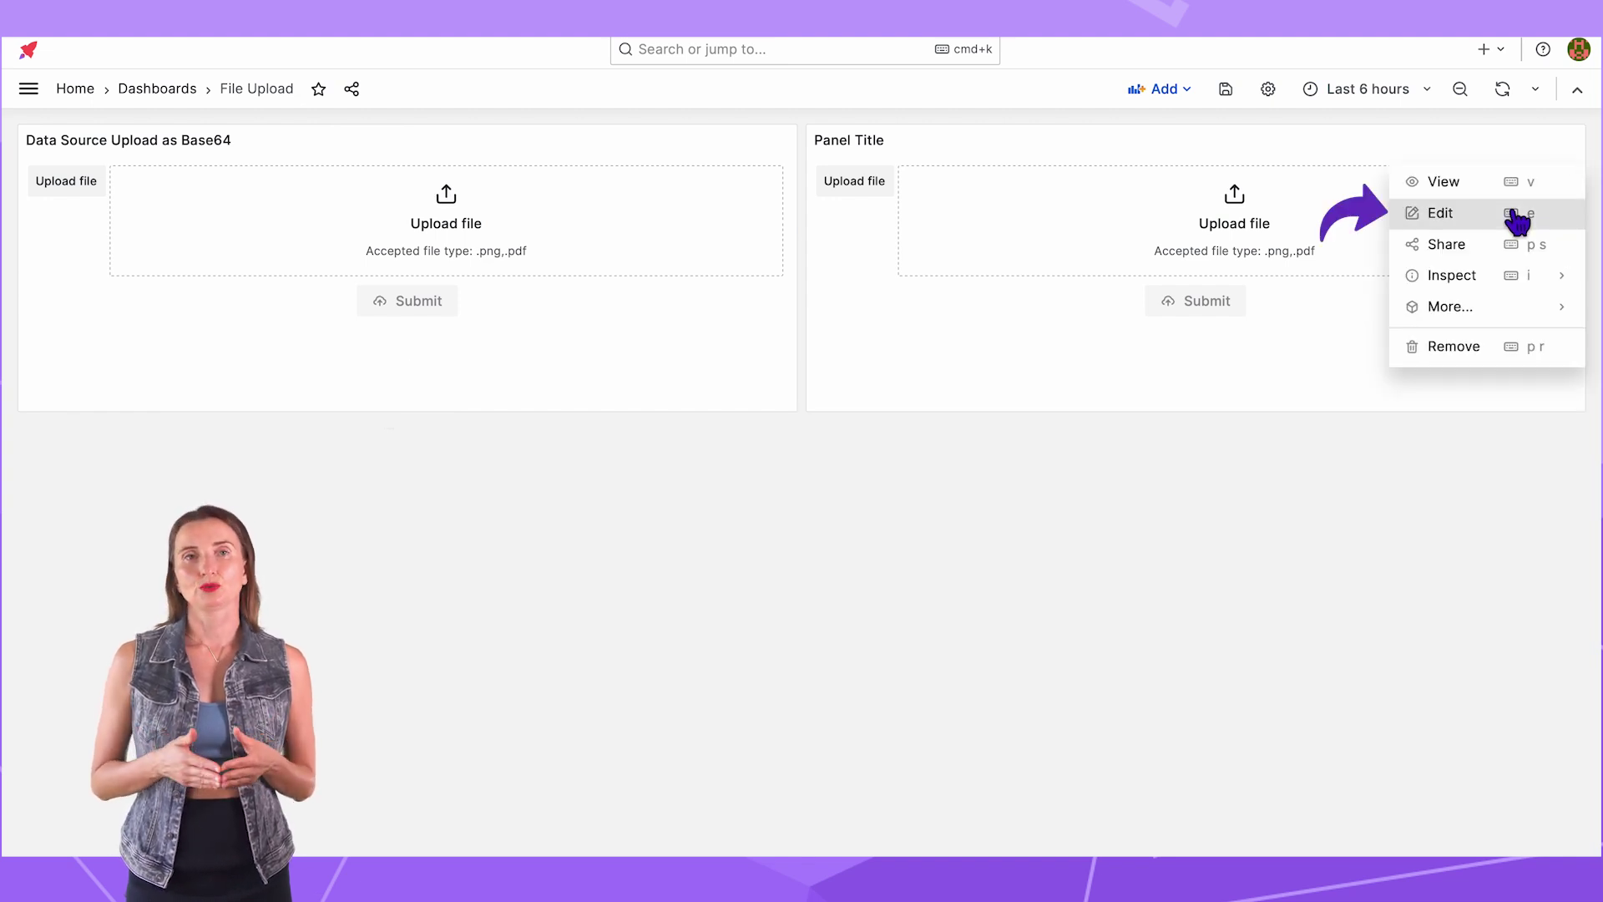
Step: Retitle the second panel 'HTTP API Upload as Form Data'
{"action": "left_click", "coordinate": [1441, 213]}
{"action": "type", "text": "HTTP API Upload as Form Data"}
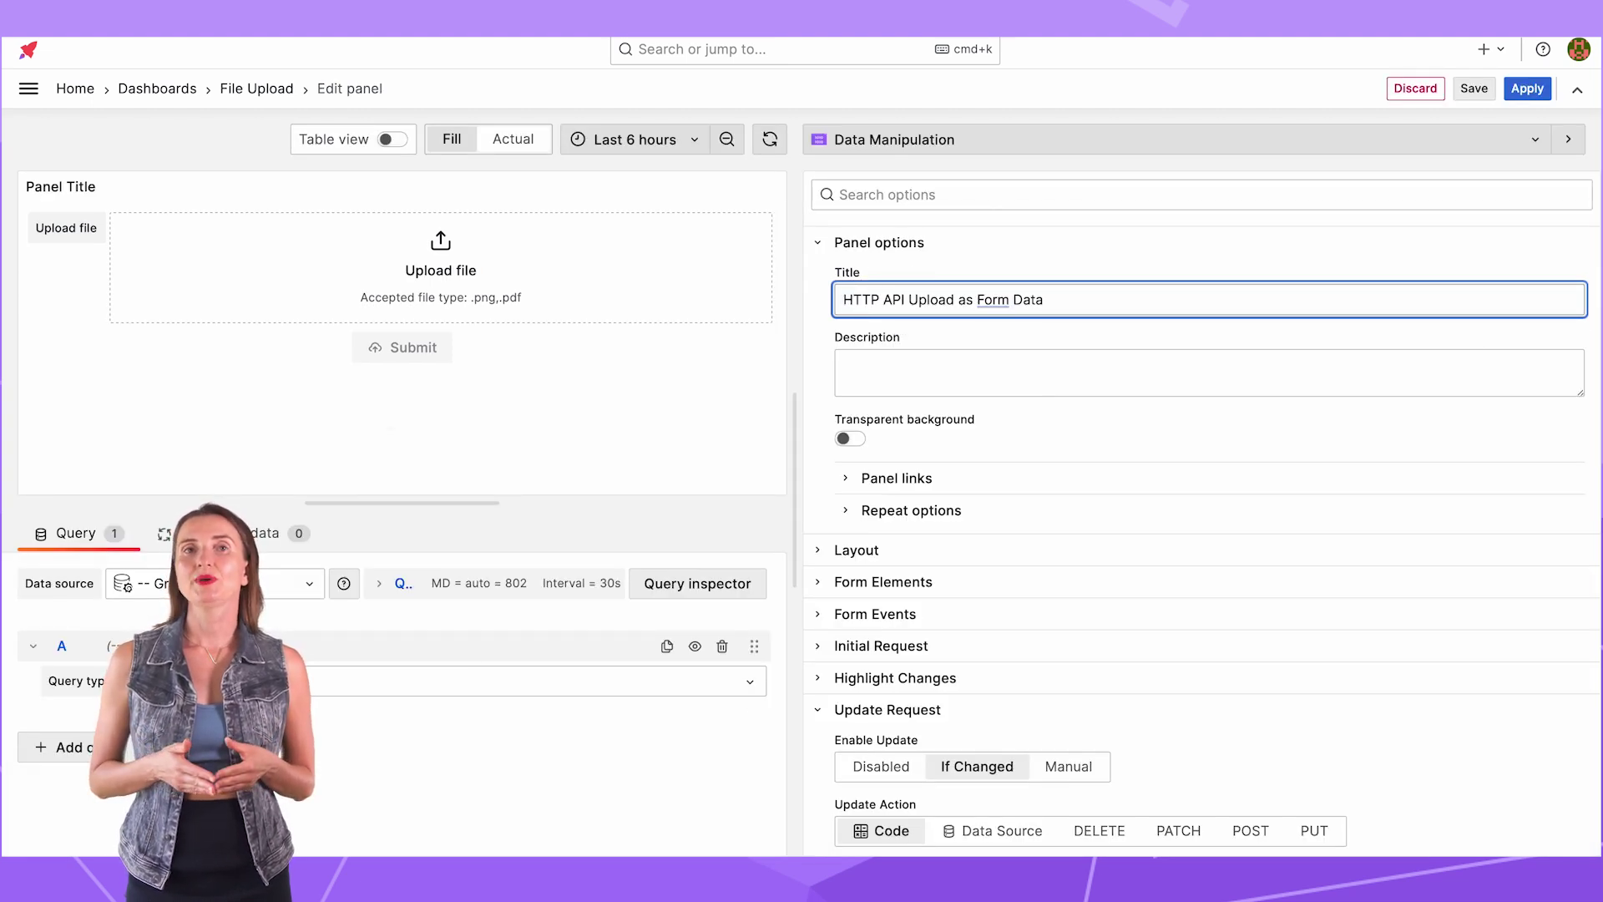
{"action": "left_click", "coordinate": [822, 247]}
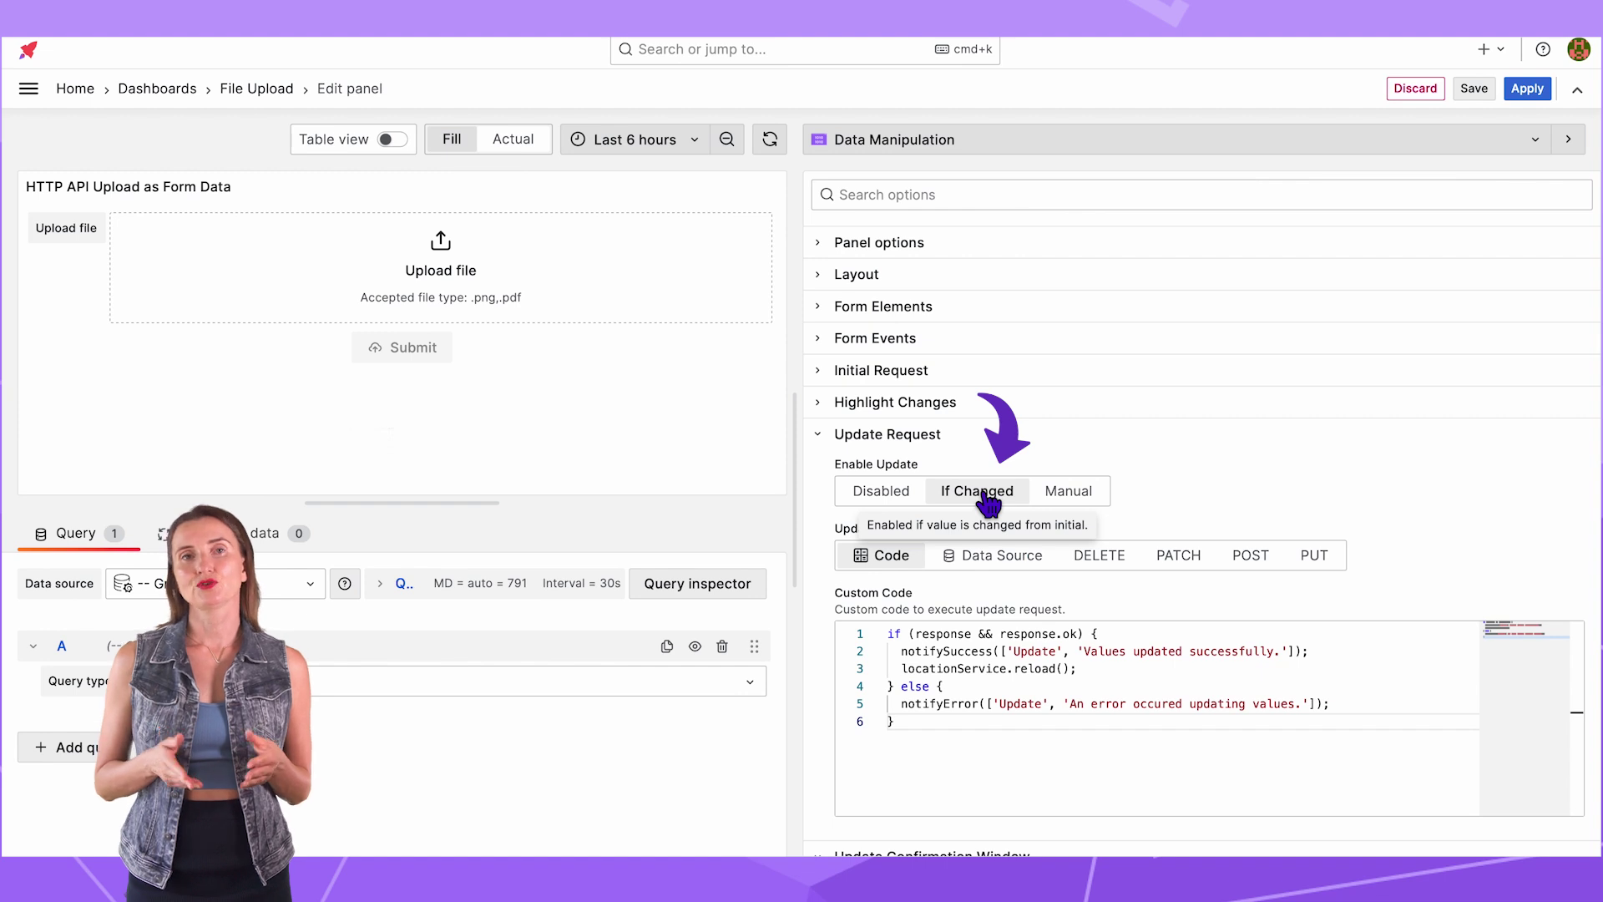
{"action": "left_click", "coordinate": [1259, 560]}
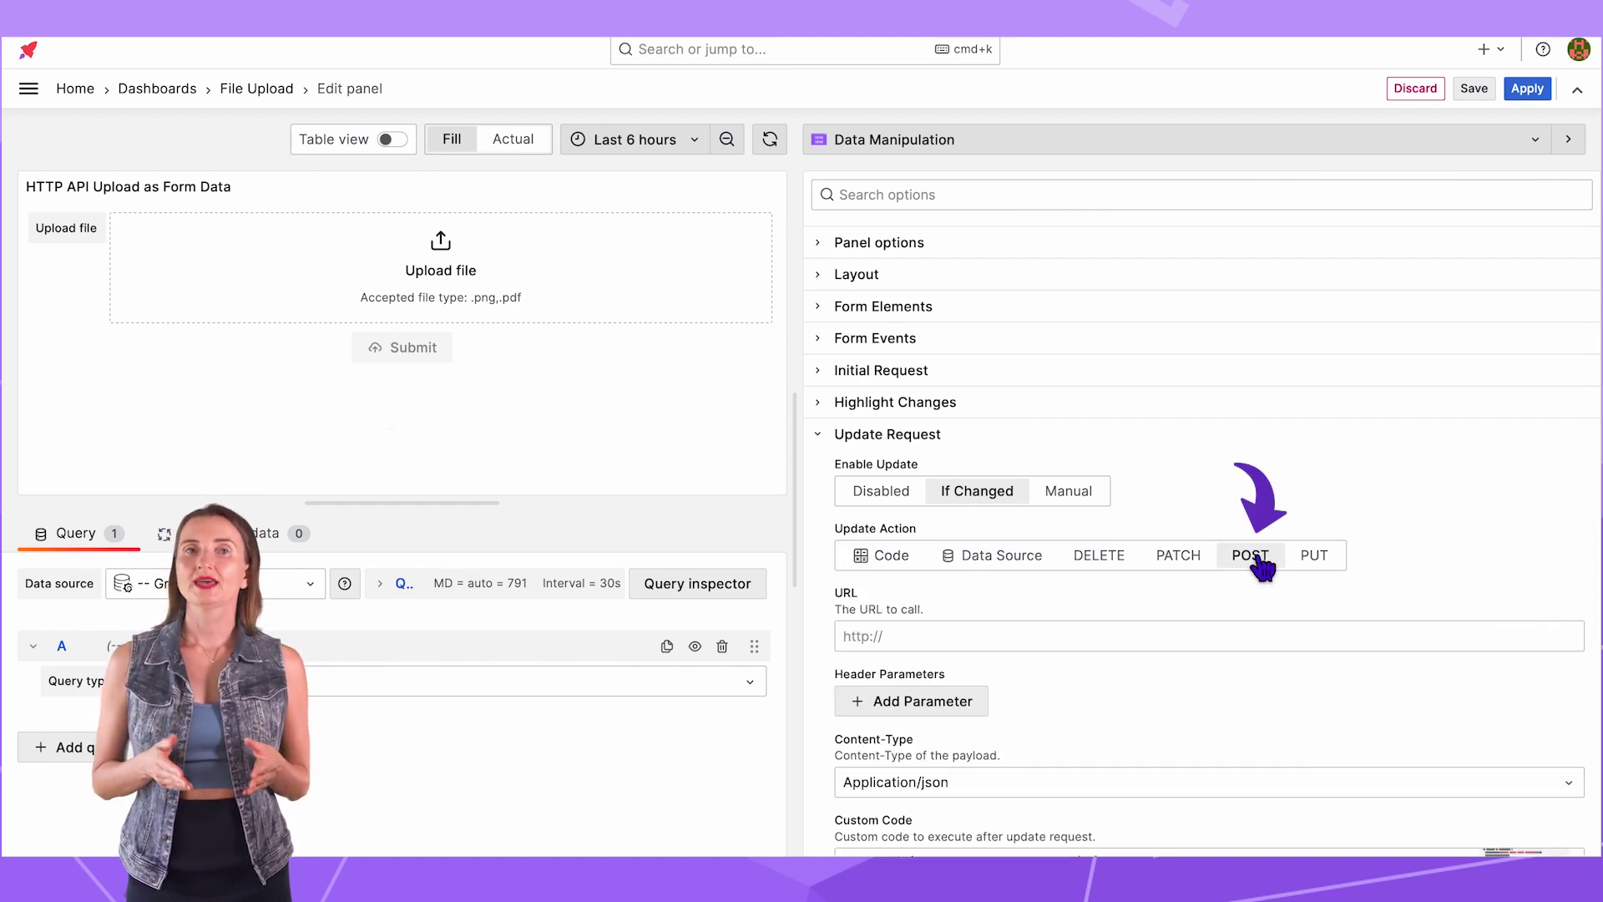
{"action": "left_click", "coordinate": [919, 636]}
{"action": "type", "text": "http://192.168.7."}
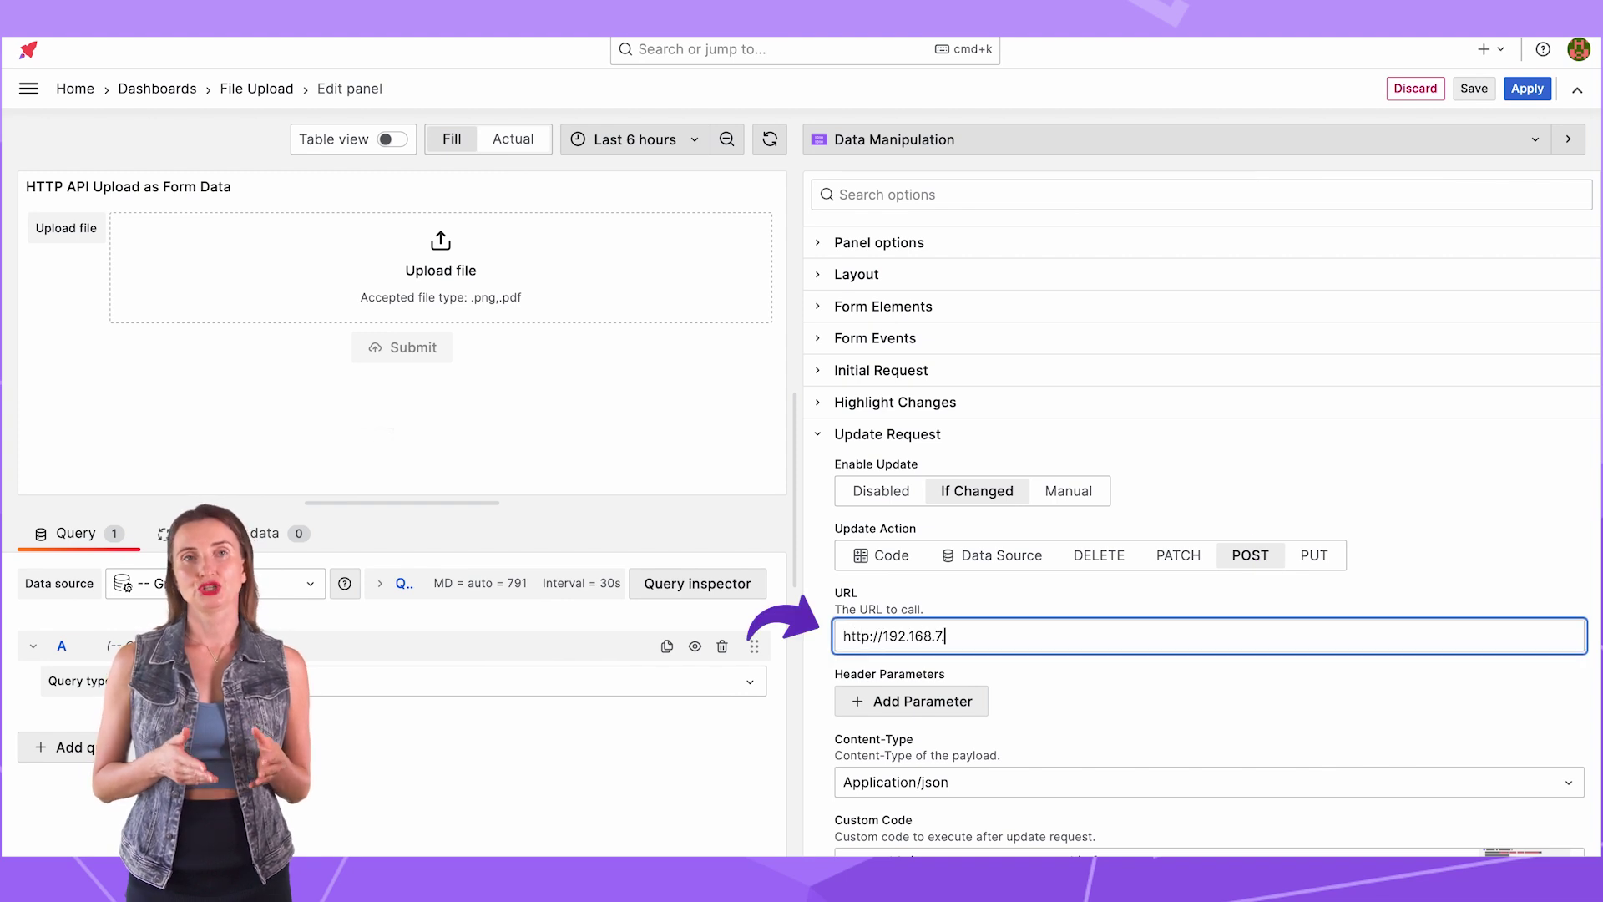
{"action": "type", "text": "200:3002/upload"}
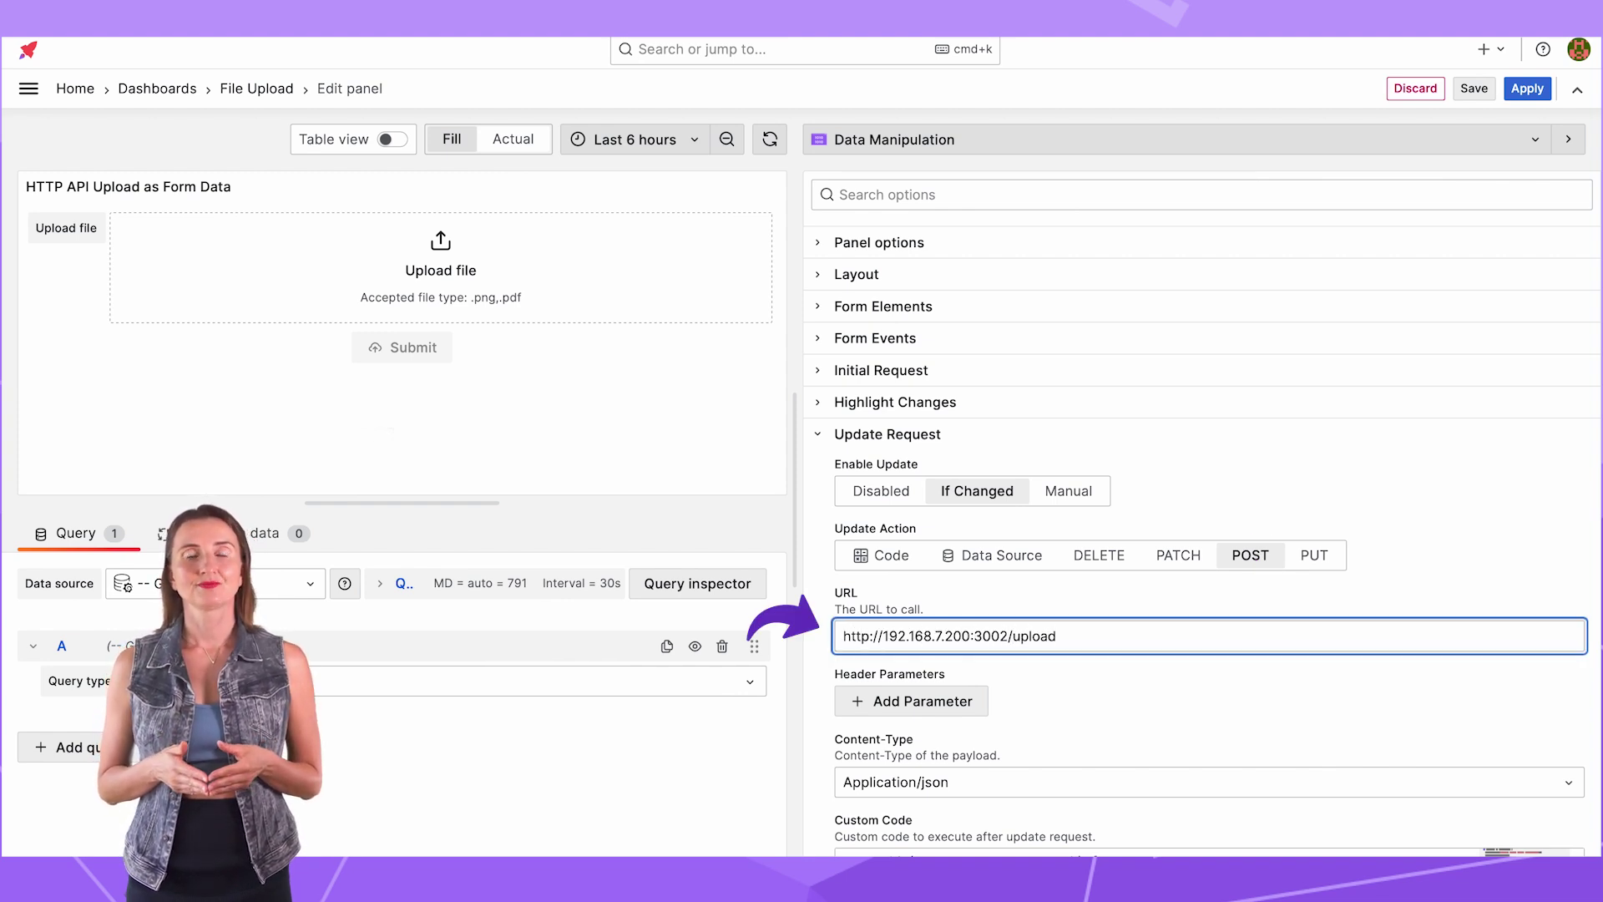
Step: Set the request payload Content-Type to Multipart/form-data
{"action": "scroll", "coordinate": [1060, 723], "scroll_direction": "down", "scroll_amount": 5}
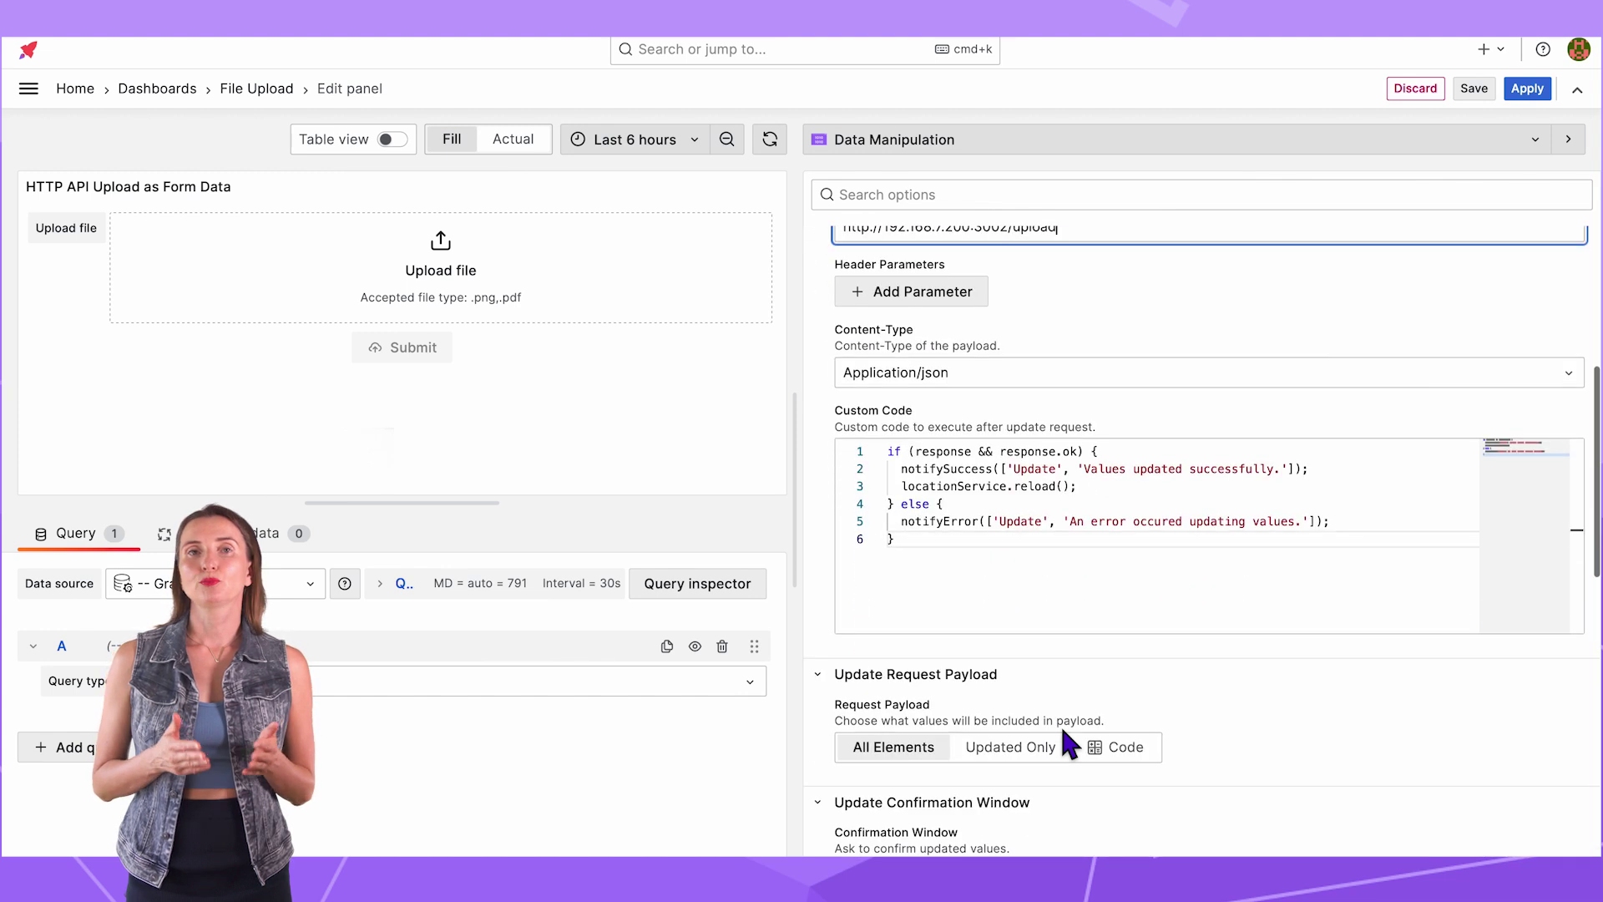
{"action": "left_click", "coordinate": [1016, 372]}
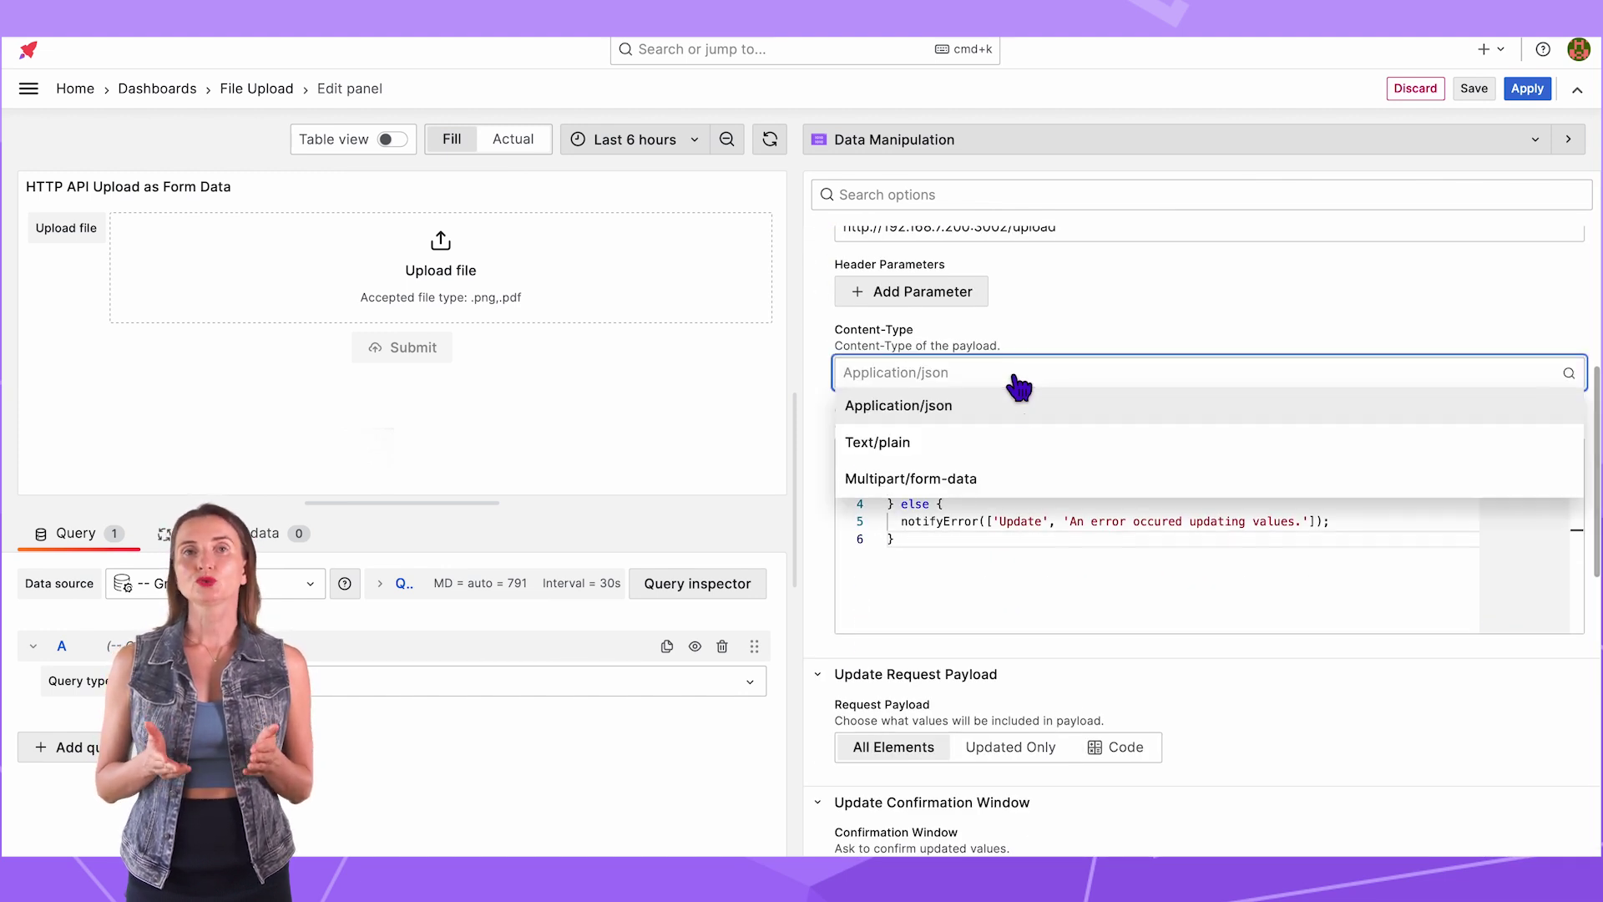
{"action": "left_click", "coordinate": [996, 489]}
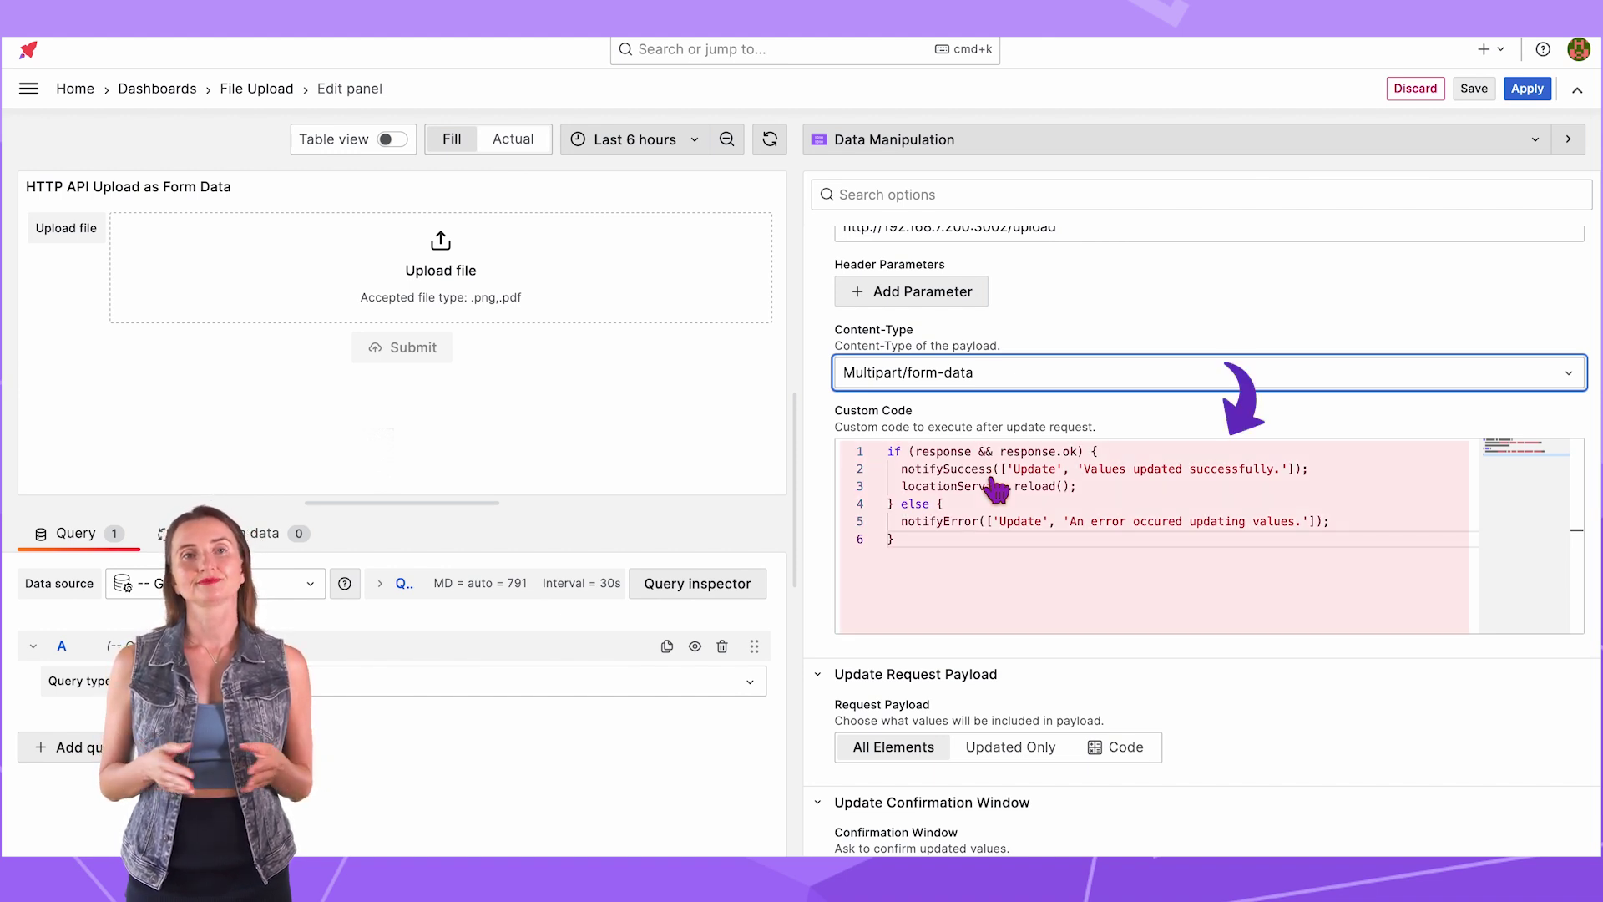
Step: Keep the Request Payload on All Elements and save the panel
{"action": "scroll", "coordinate": [1201, 611], "scroll_direction": "down", "scroll_amount": 3}
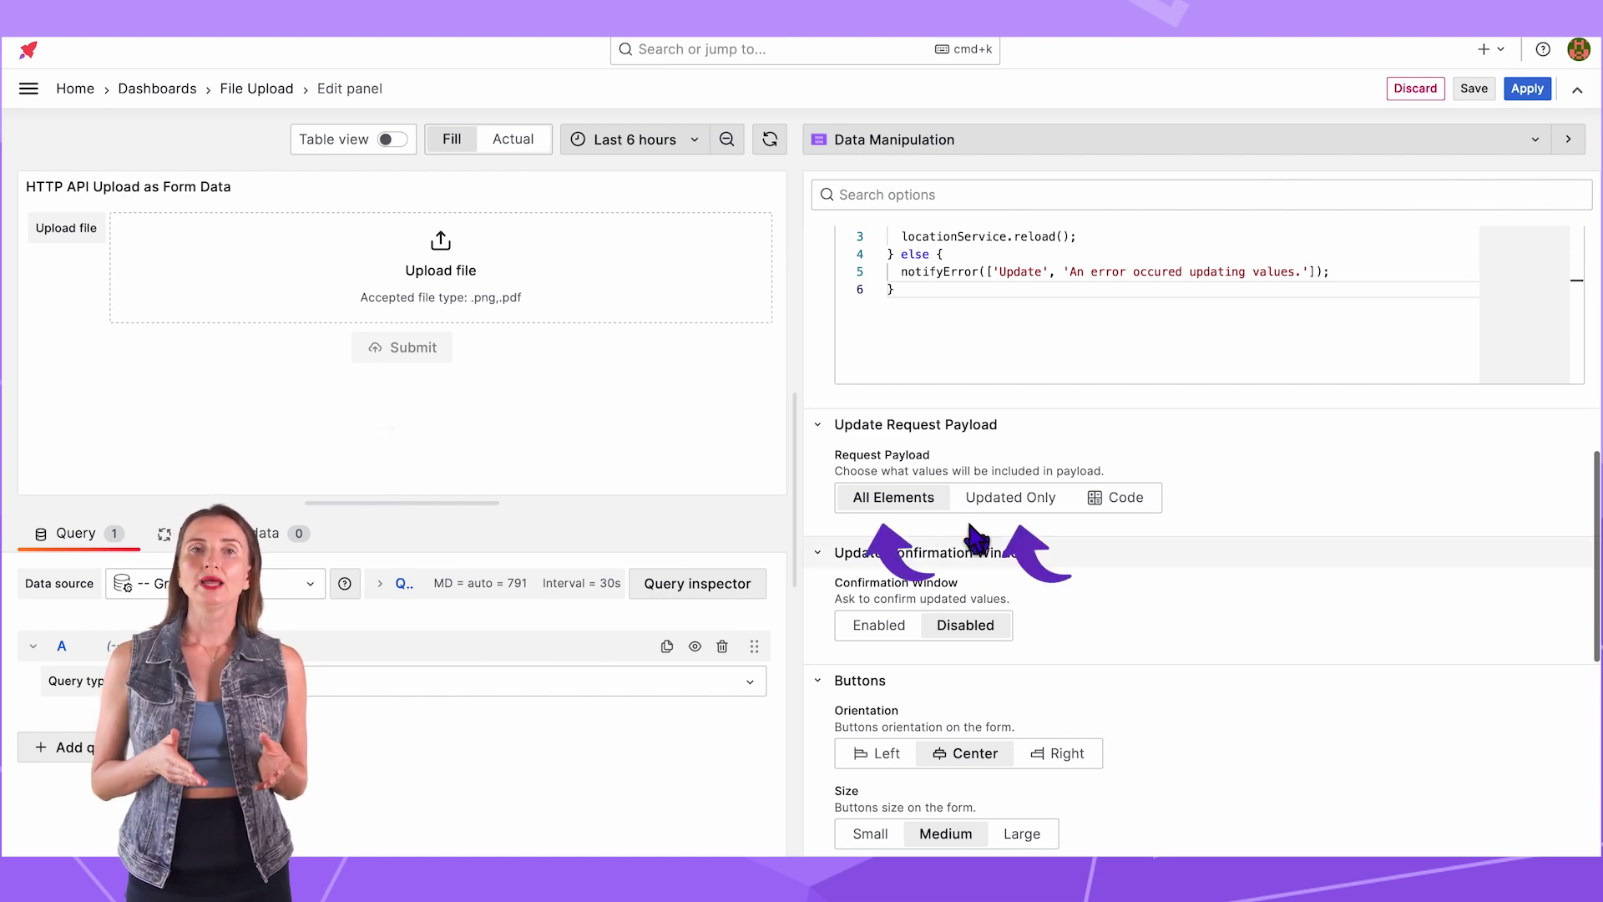
{"action": "left_click", "coordinate": [994, 498]}
{"action": "left_click", "coordinate": [869, 510]}
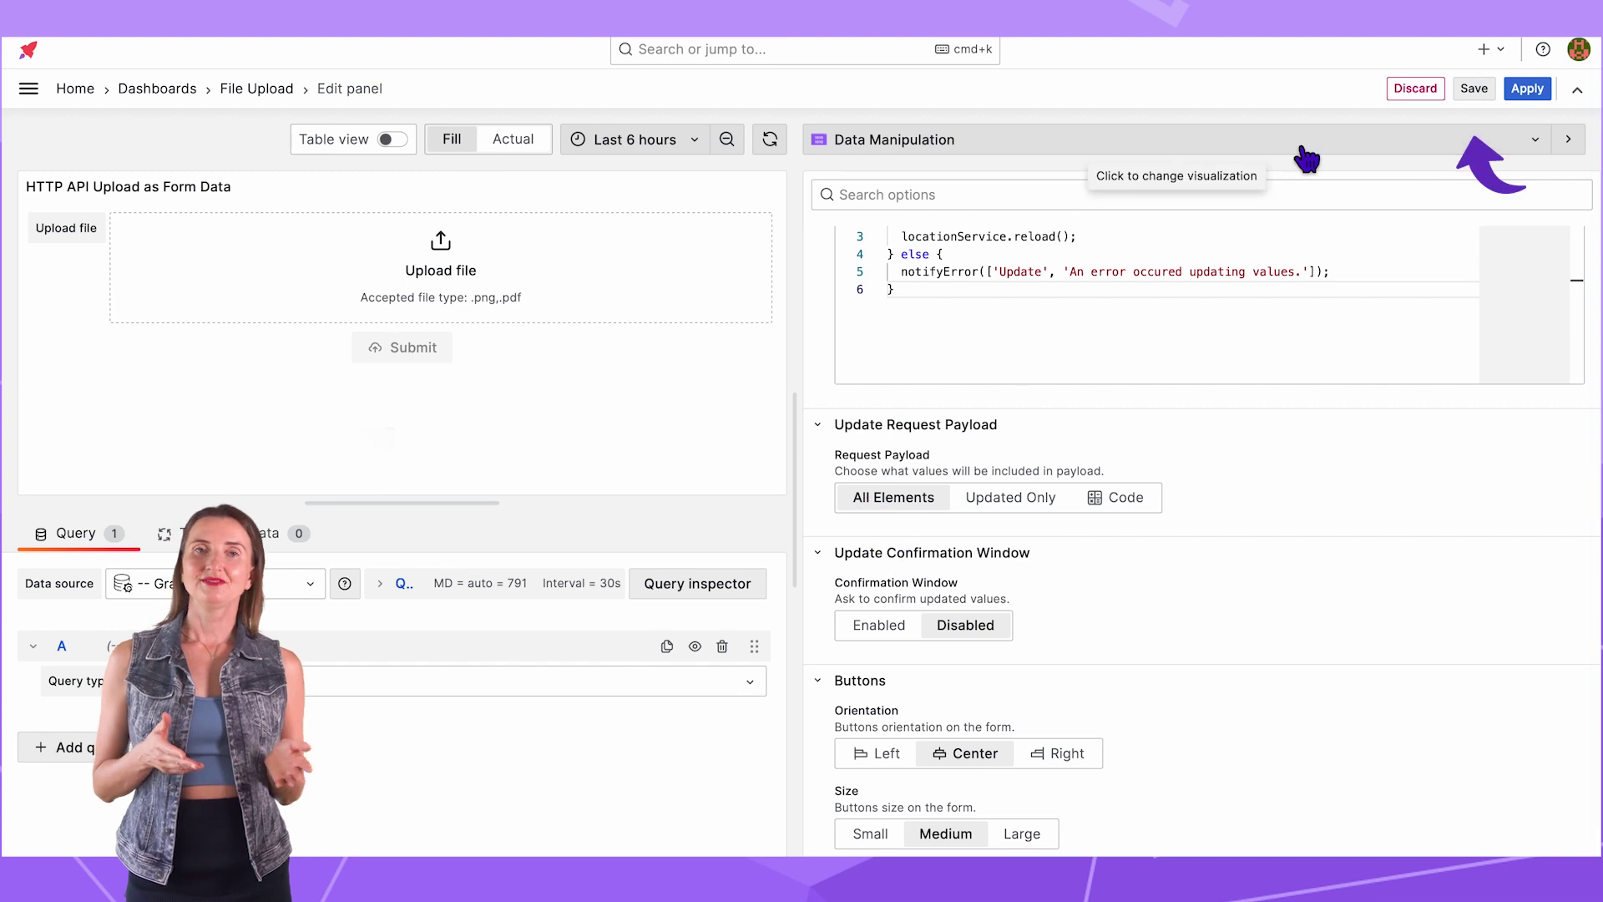
{"action": "left_click", "coordinate": [1473, 90]}
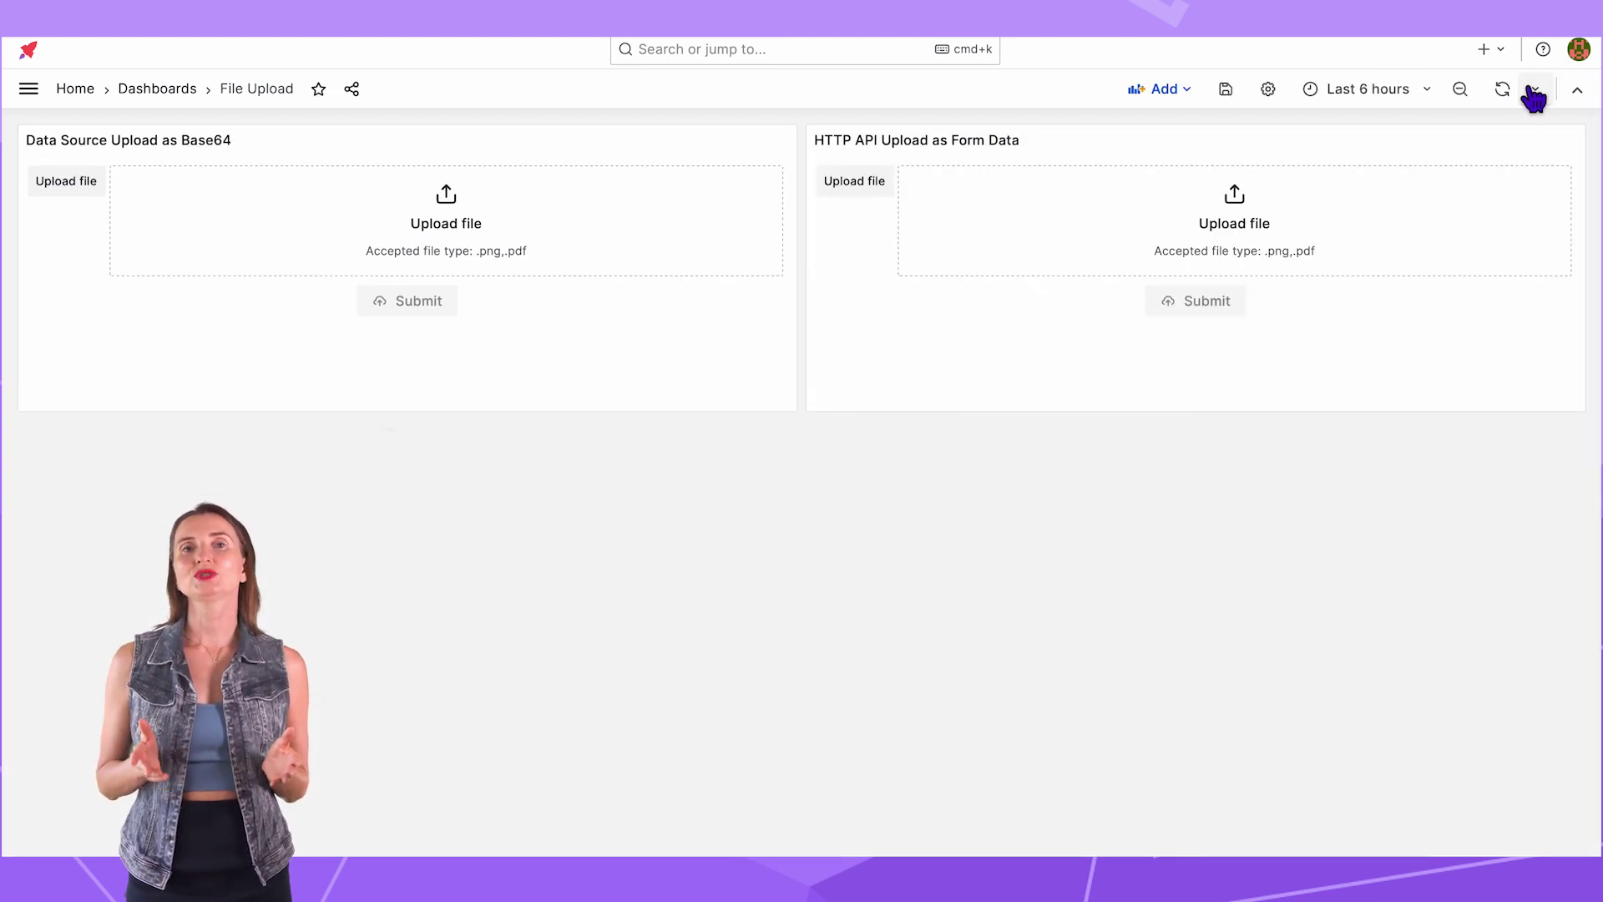
Step: Attach Amsterdam-map.png in the HTTP API Upload as Form Data panel and submit it
{"action": "left_click", "coordinate": [1244, 226]}
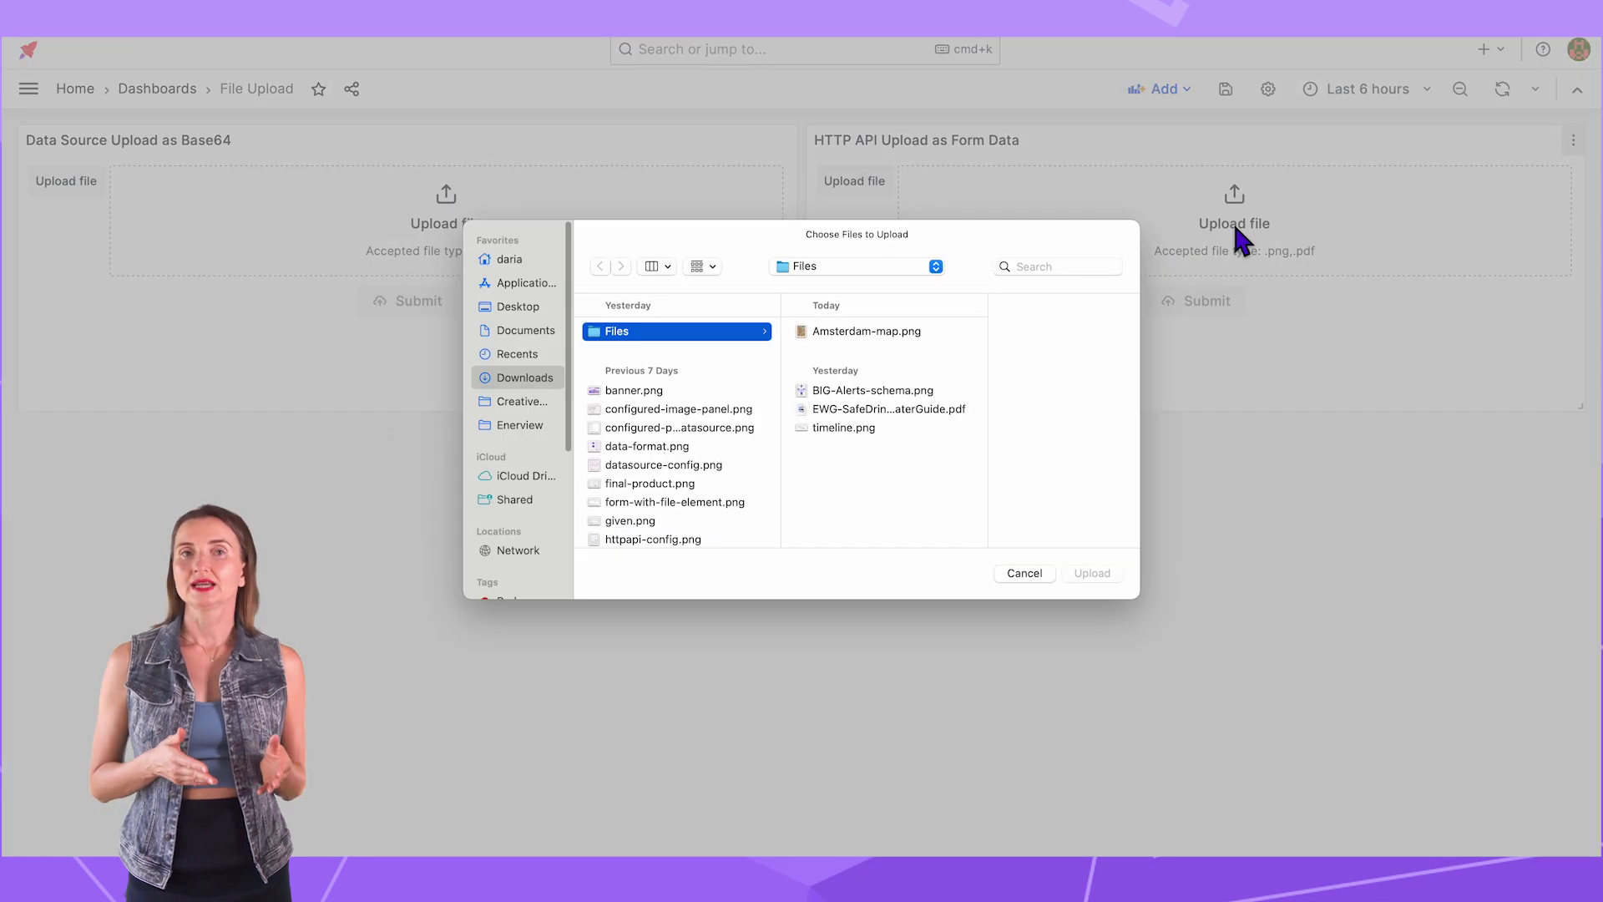
{"action": "left_click", "coordinate": [852, 332]}
{"action": "left_click", "coordinate": [1092, 573]}
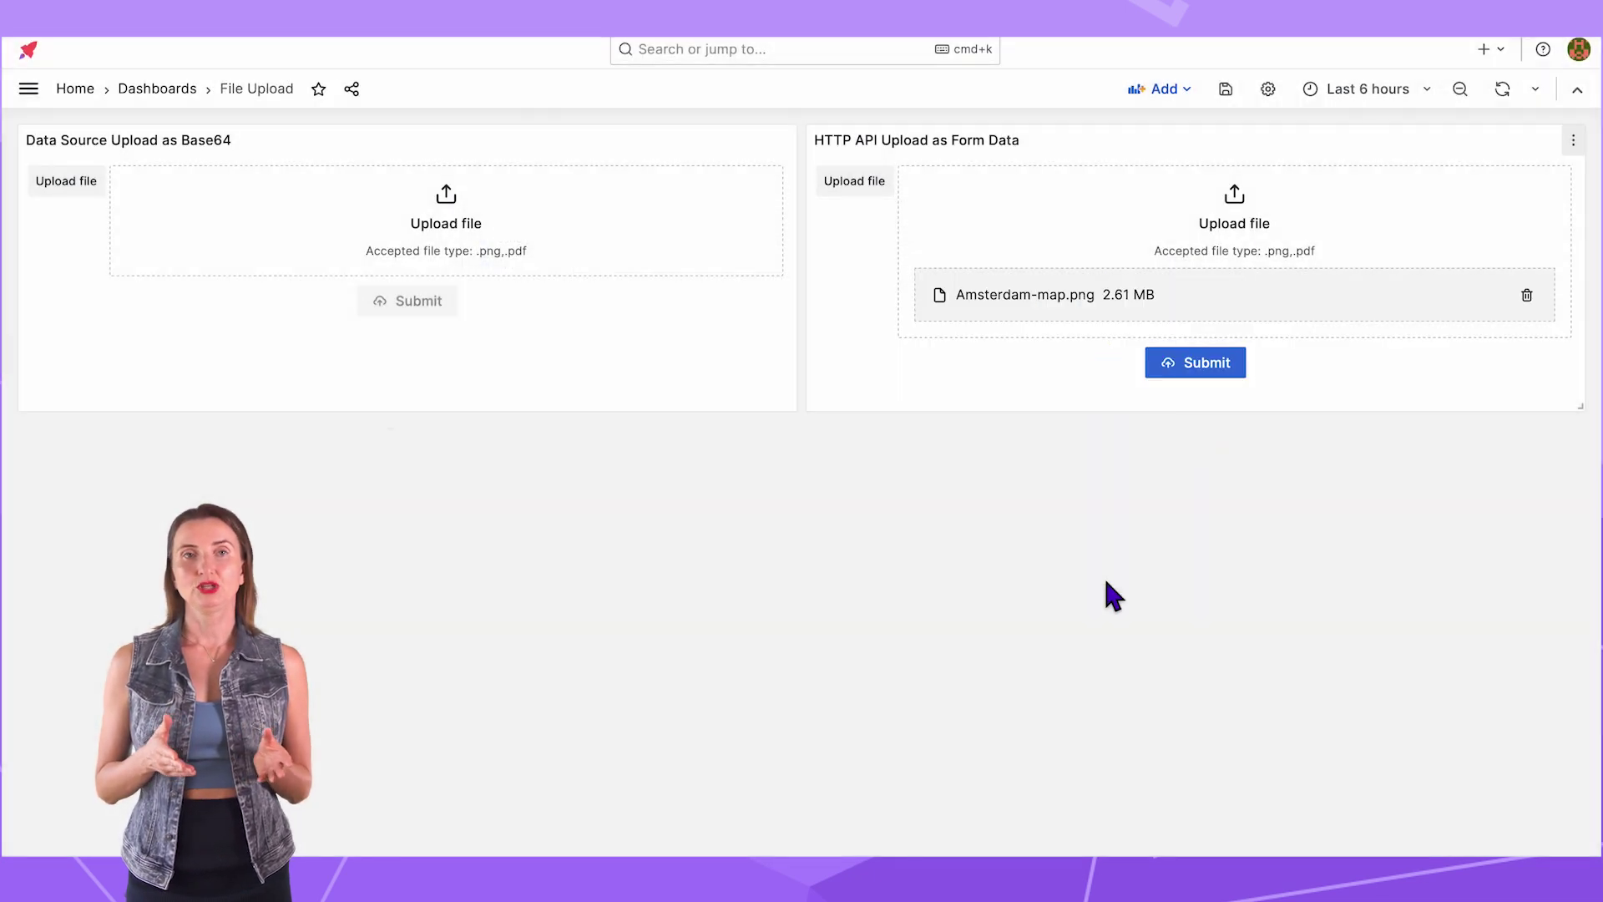
{"action": "left_click", "coordinate": [1194, 362]}
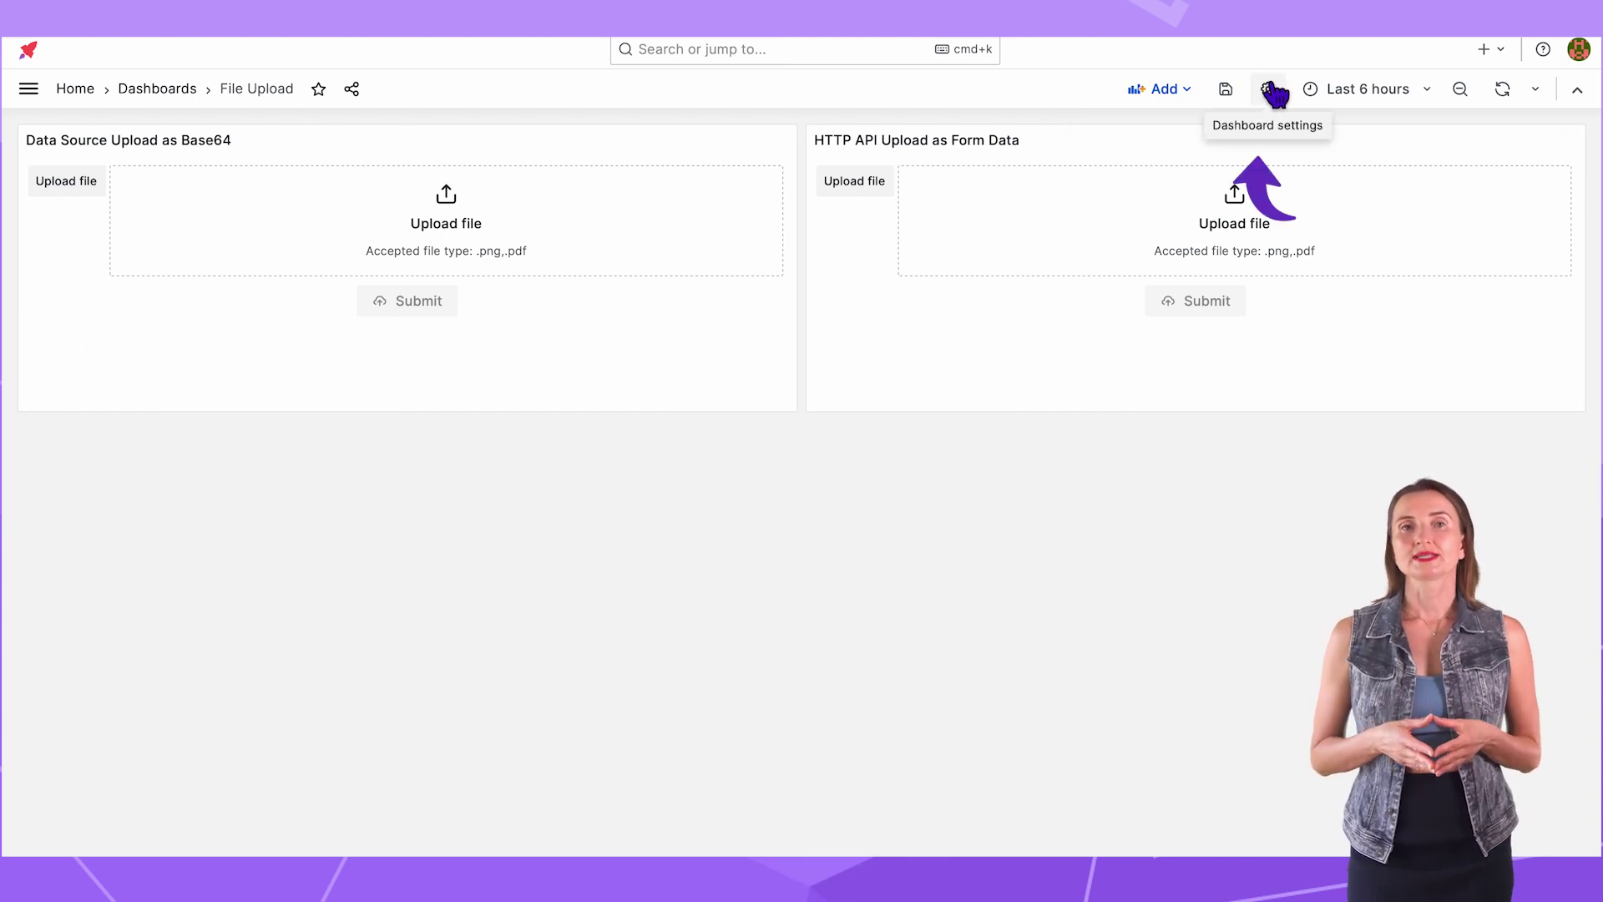
Step: Add a dashboard variable named 'name' hidden from the dashboard (Show on dashboard: Nothing)
{"action": "left_click", "coordinate": [1269, 89]}
{"action": "left_click", "coordinate": [75, 293]}
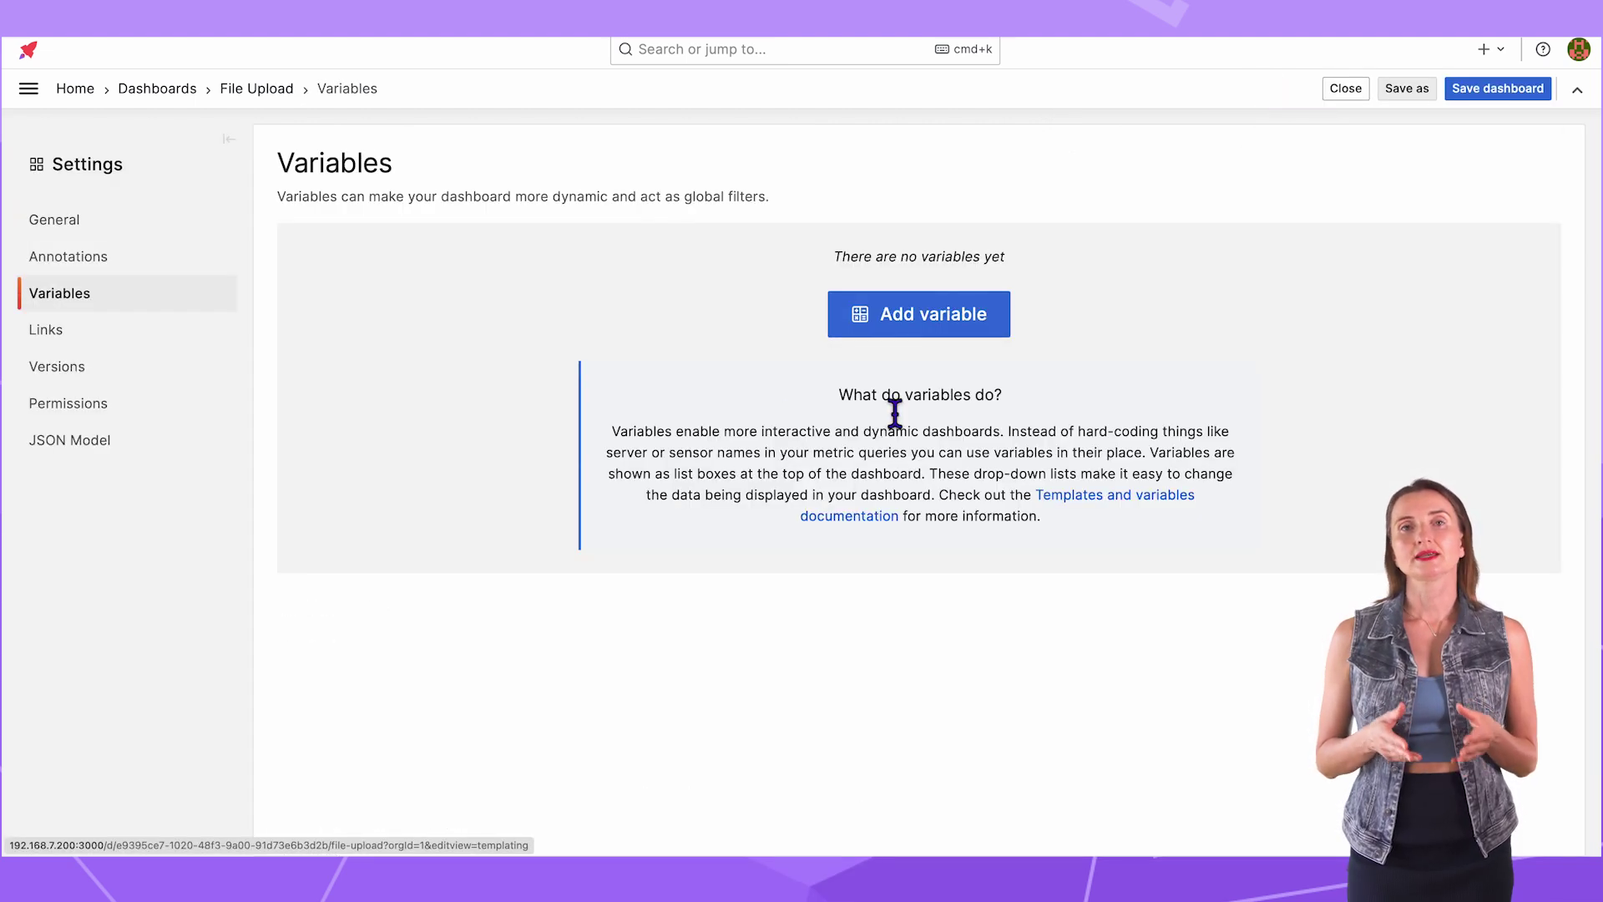
{"action": "left_click", "coordinate": [907, 334]}
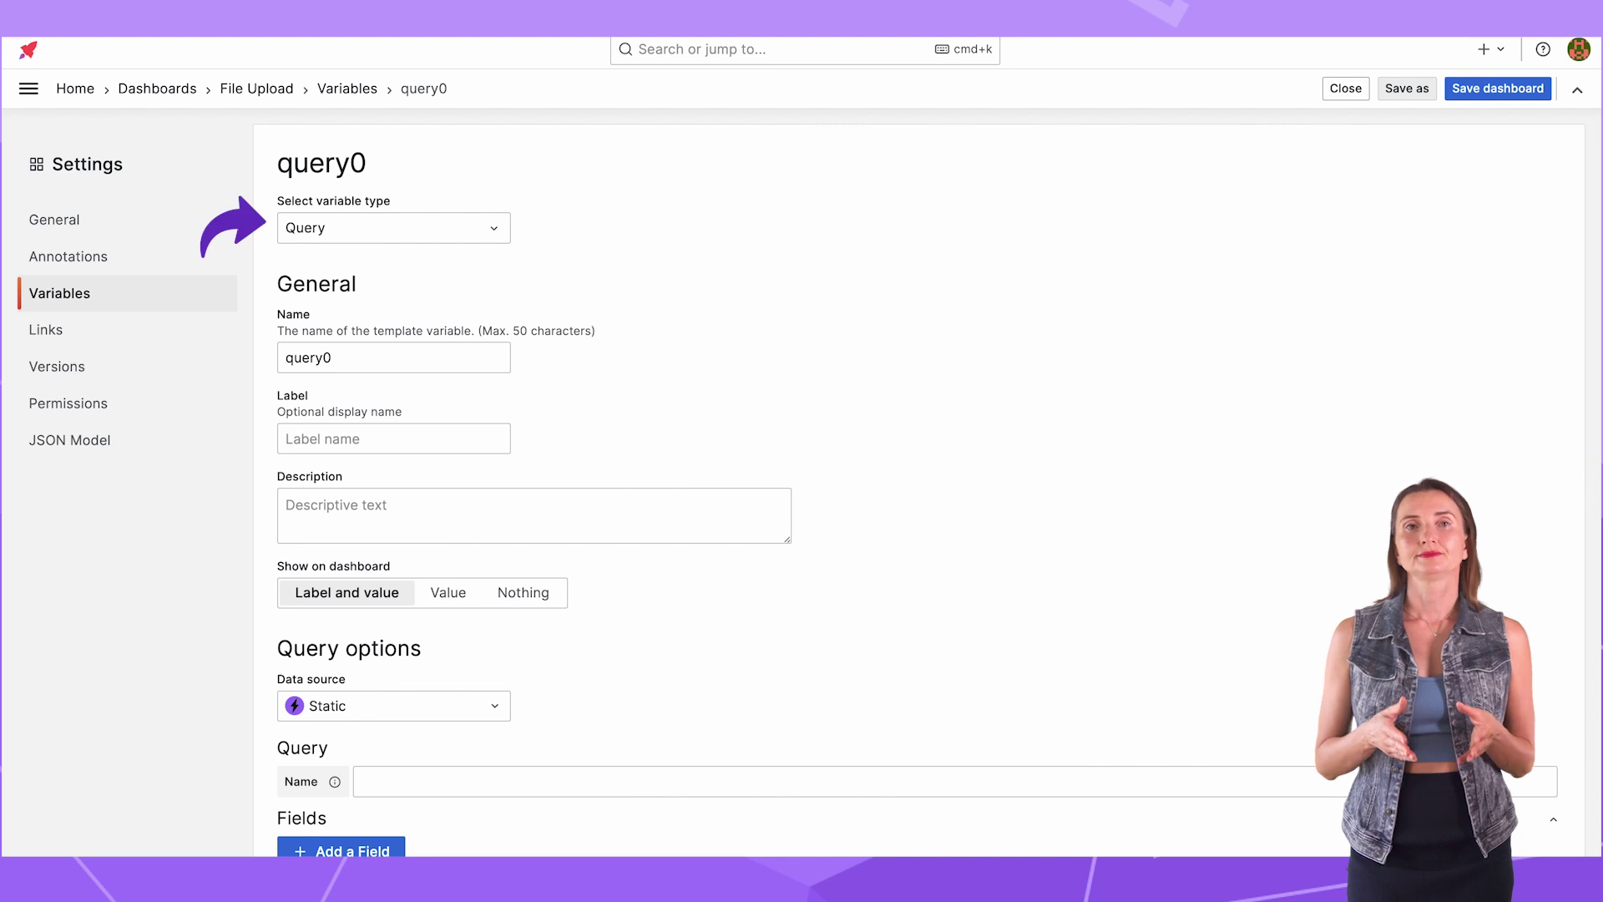
{"action": "double_click", "coordinate": [504, 359]}
{"action": "type", "text": "na"}
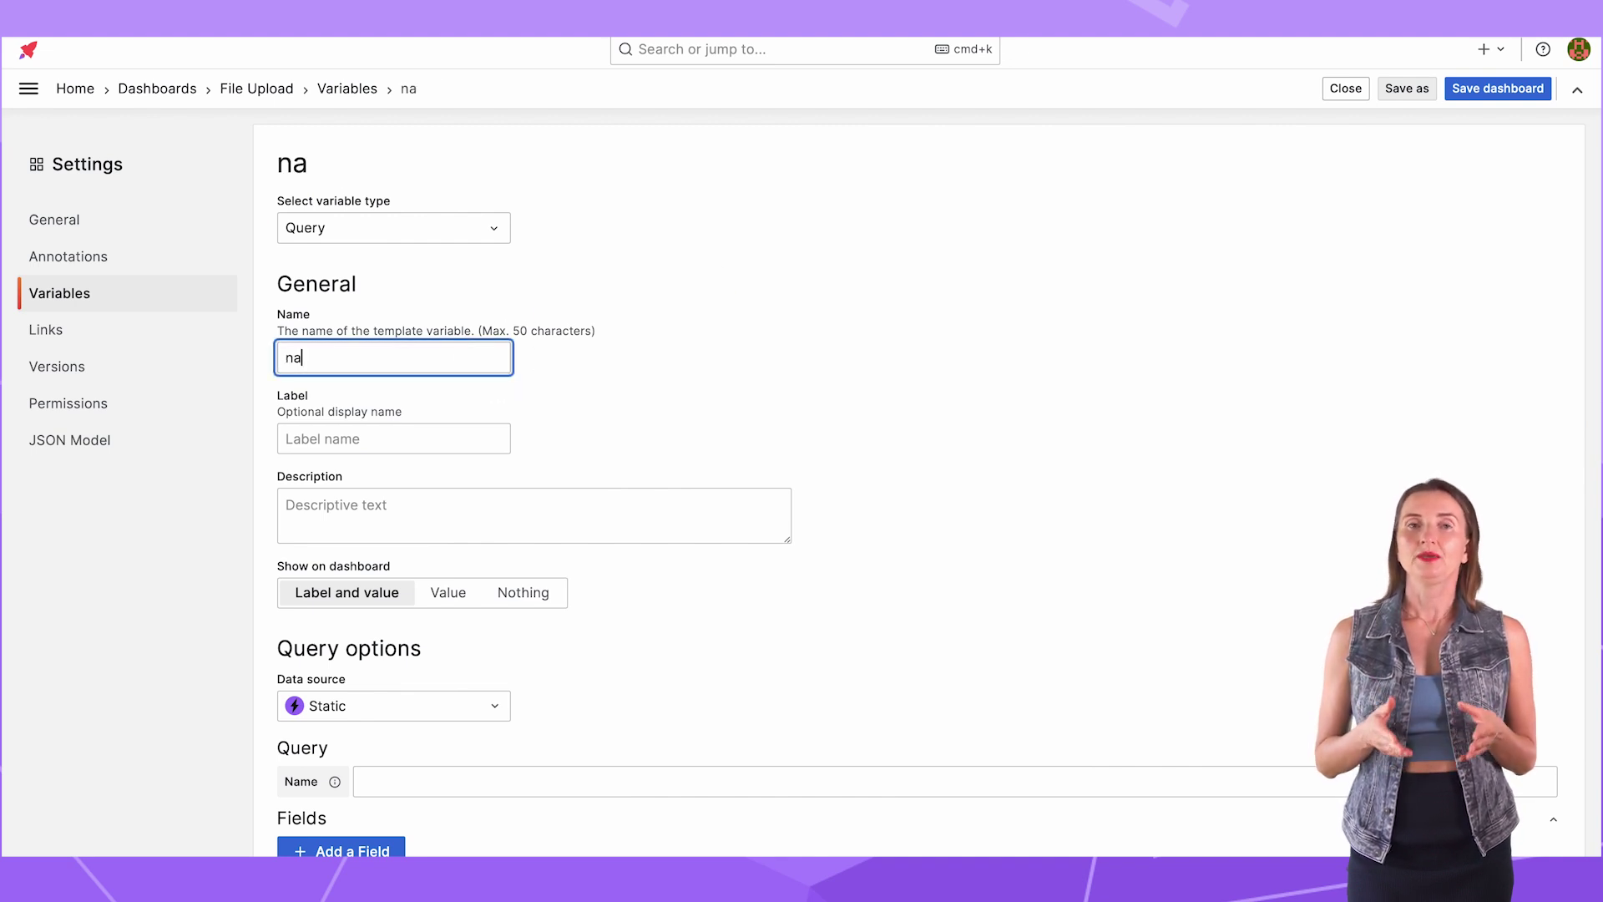
{"action": "type", "text": "me"}
{"action": "left_click", "coordinate": [712, 415]}
{"action": "scroll", "coordinate": [635, 434], "scroll_direction": "down", "scroll_amount": 2}
{"action": "left_click", "coordinate": [525, 466]}
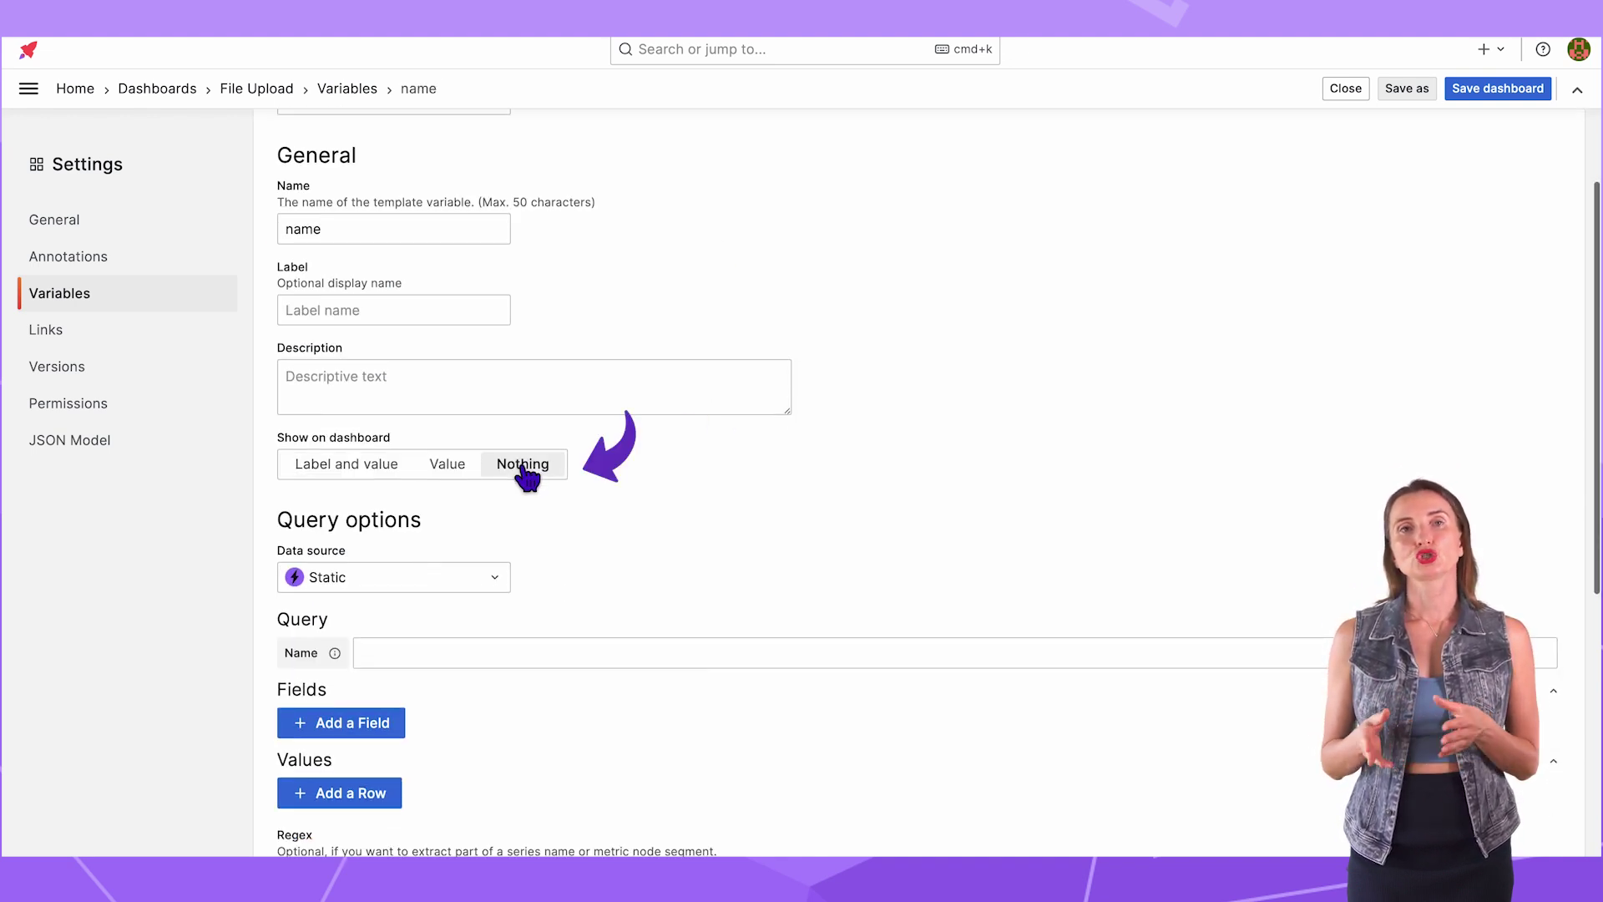
Step: Point the variable at PostgreSQL with SELECT name FROM files and run the query preview
{"action": "scroll", "coordinate": [522, 434], "scroll_direction": "down", "scroll_amount": 3}
{"action": "left_click", "coordinate": [506, 369]}
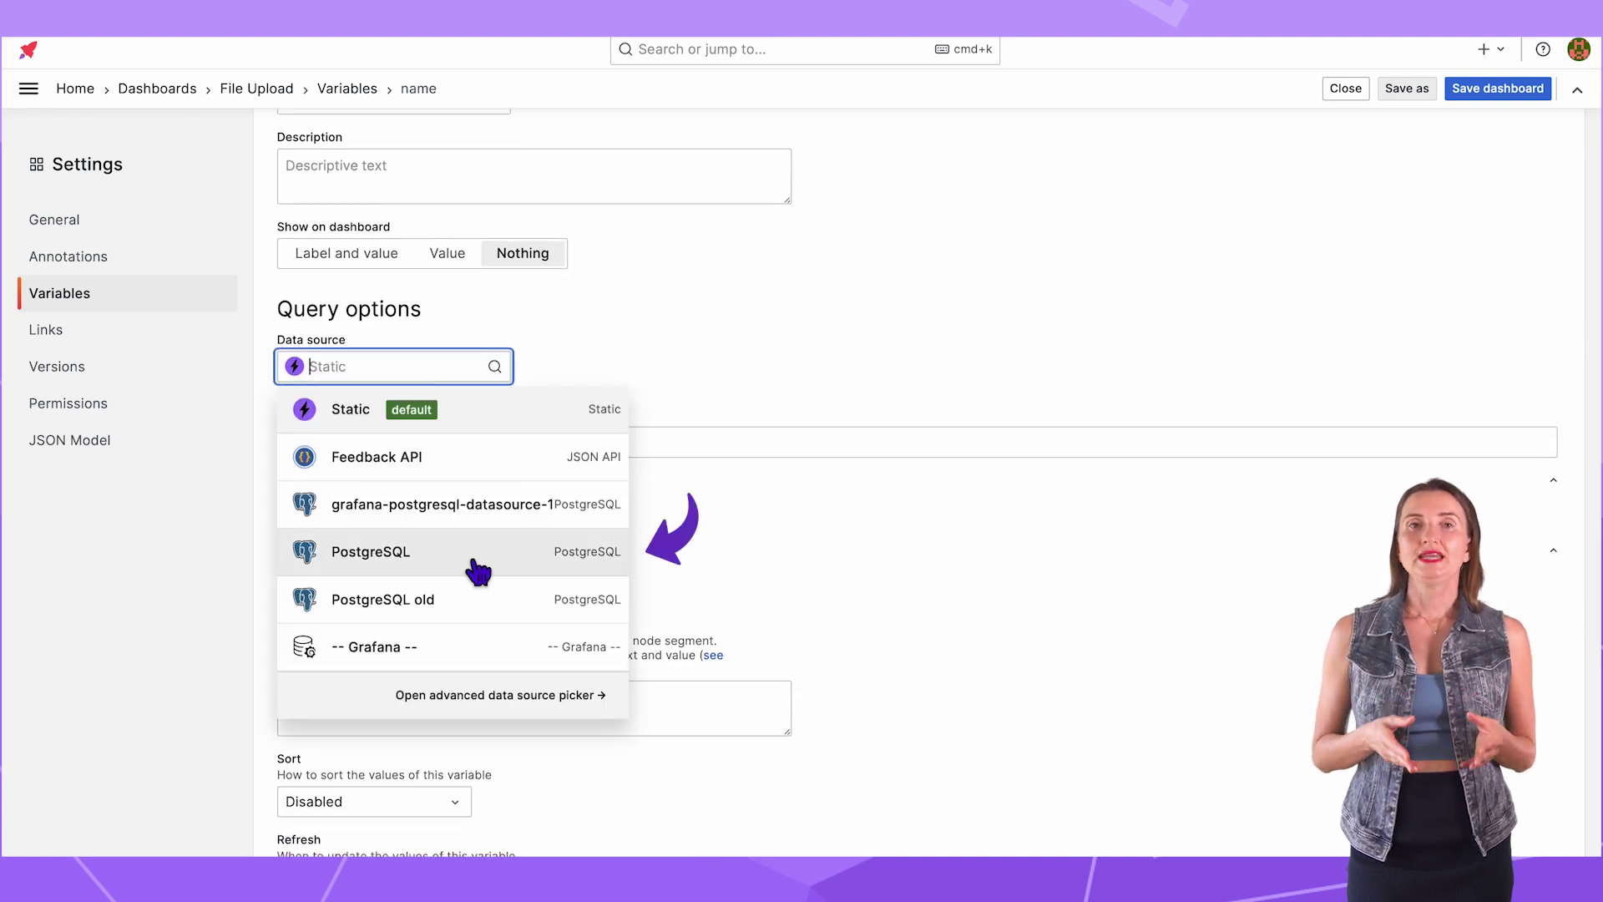
{"action": "left_click", "coordinate": [477, 553]}
{"action": "type", "text": "SELECT name FROM files;"}
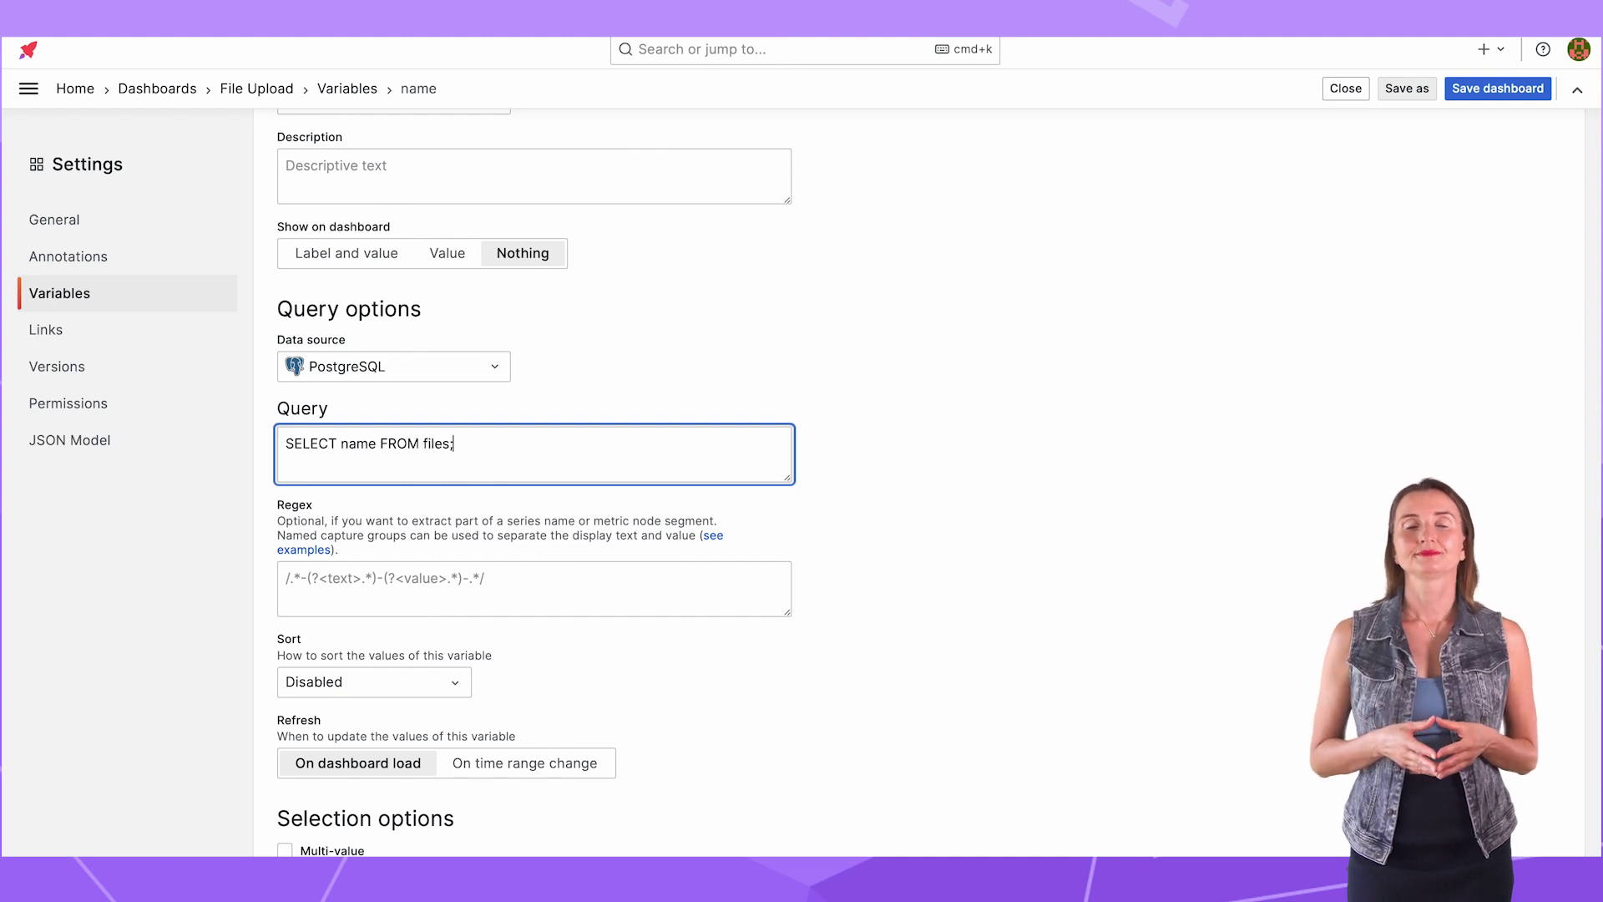
{"action": "scroll", "coordinate": [859, 708], "scroll_direction": "down", "scroll_amount": 2}
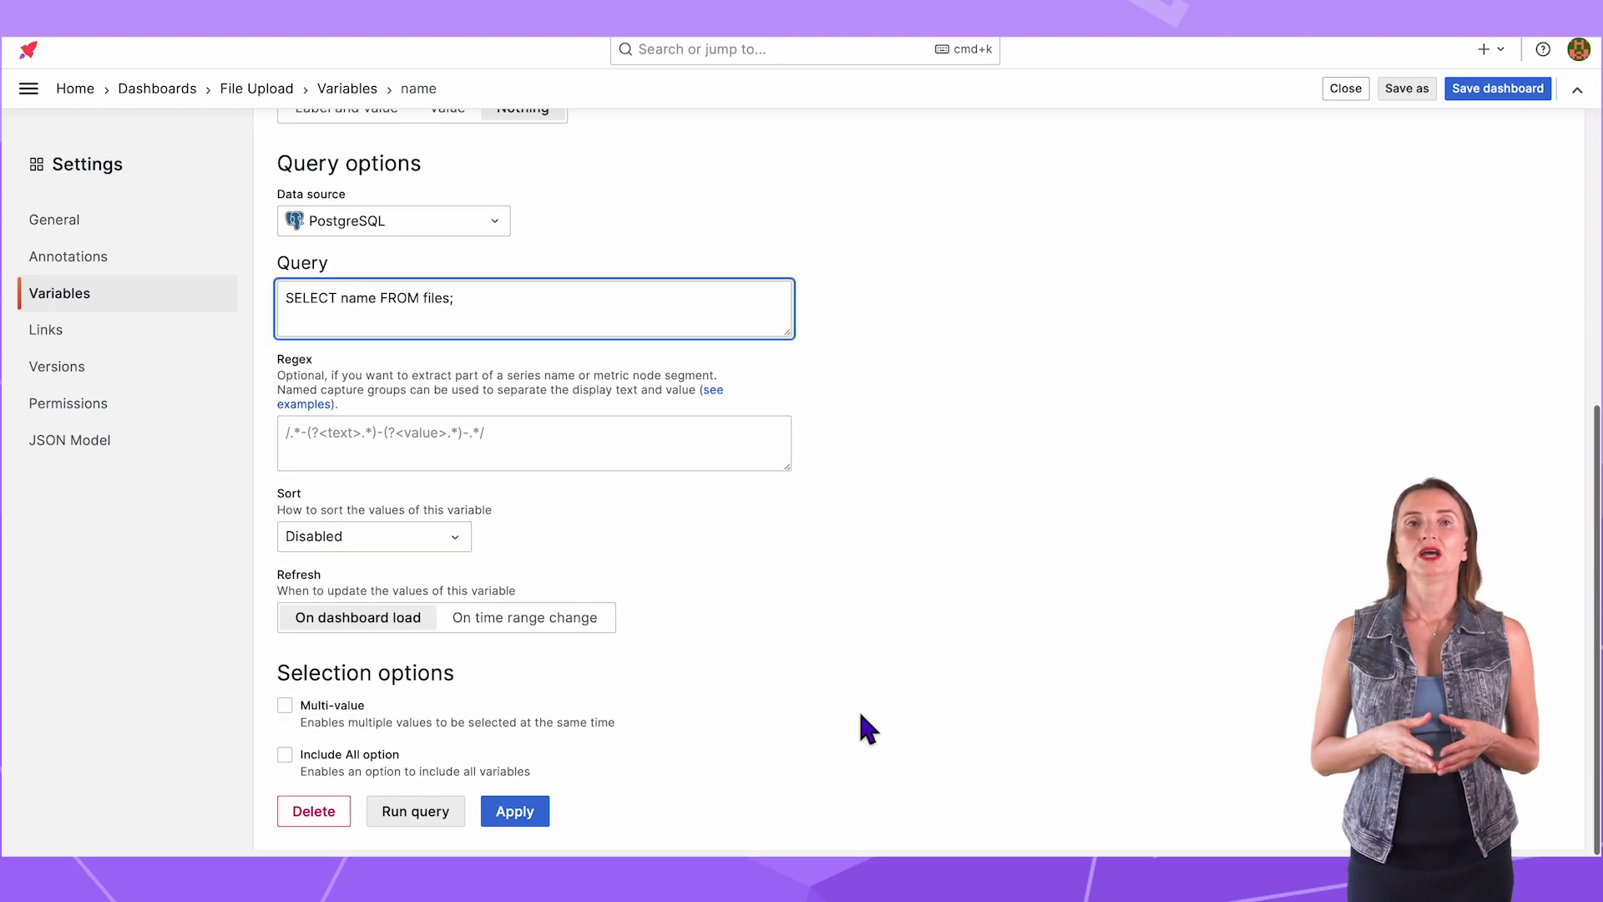
{"action": "left_click", "coordinate": [430, 807]}
{"action": "scroll", "coordinate": [755, 599], "scroll_direction": "down", "scroll_amount": 1}
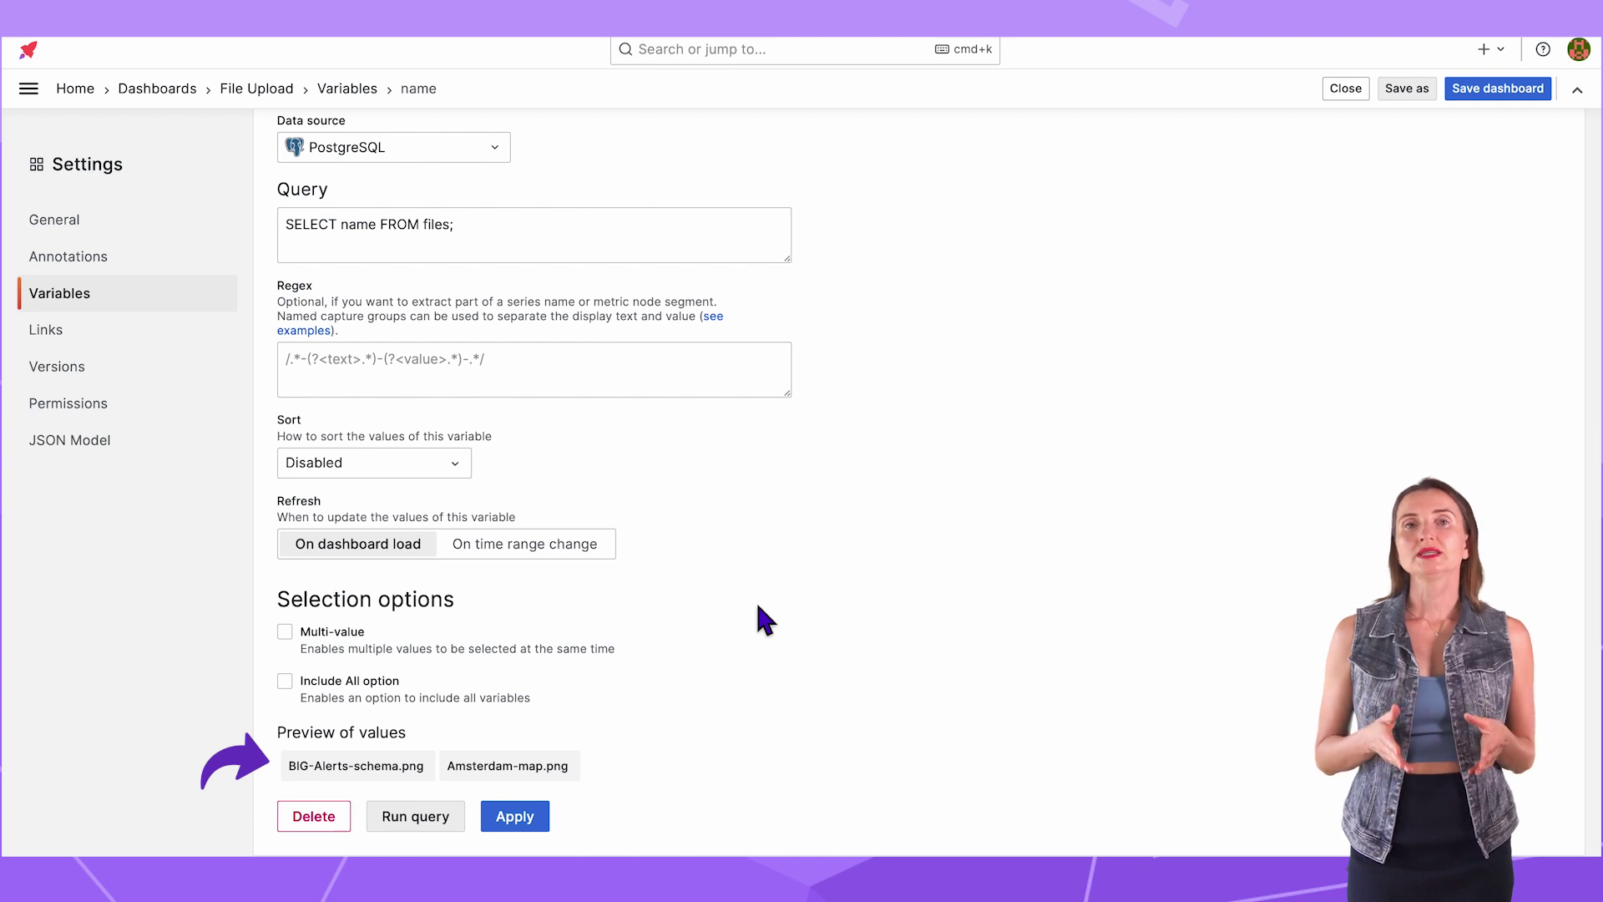
Step: Add a new panel using the Variable visualization
{"action": "left_click", "coordinate": [1346, 88]}
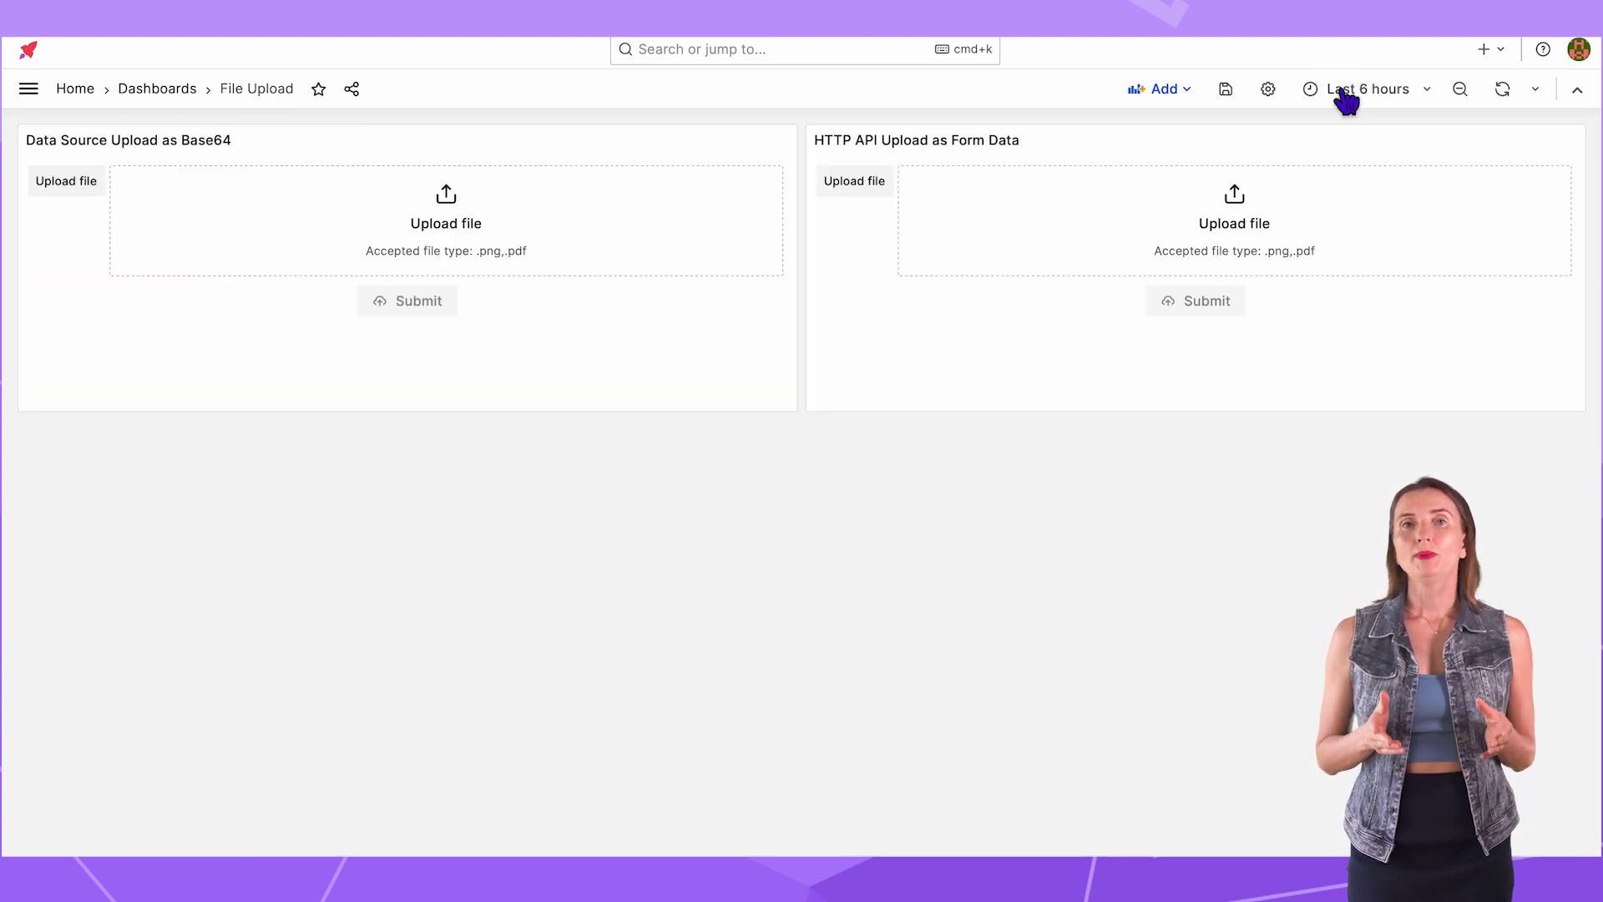
{"action": "left_click", "coordinate": [1164, 92]}
{"action": "left_click", "coordinate": [1147, 125]}
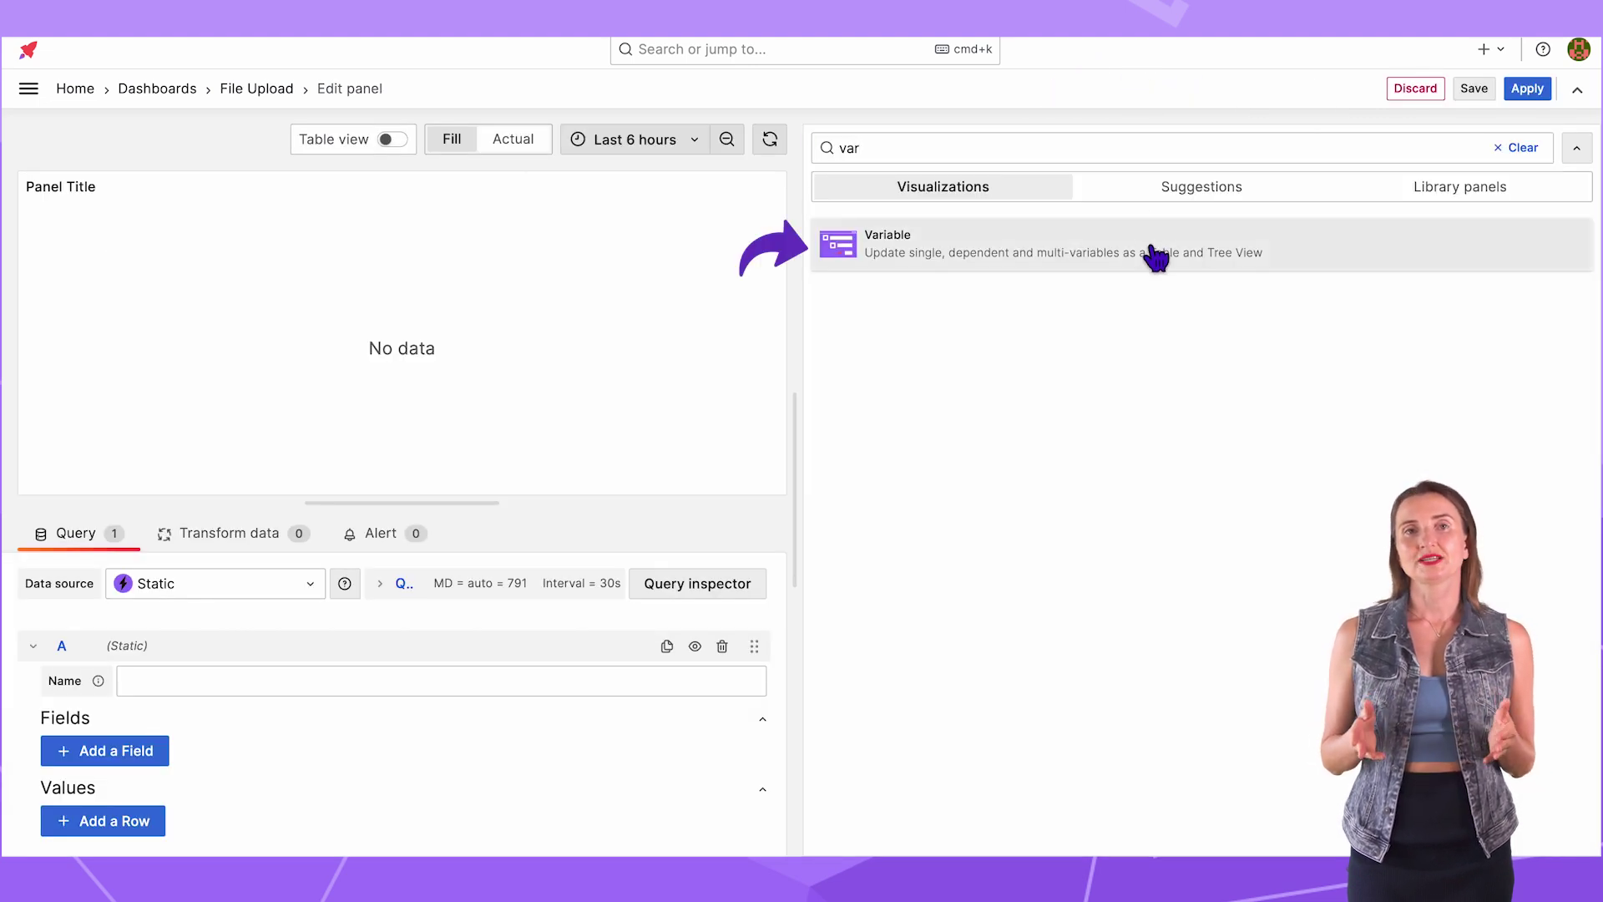
{"action": "left_click", "coordinate": [1152, 249]}
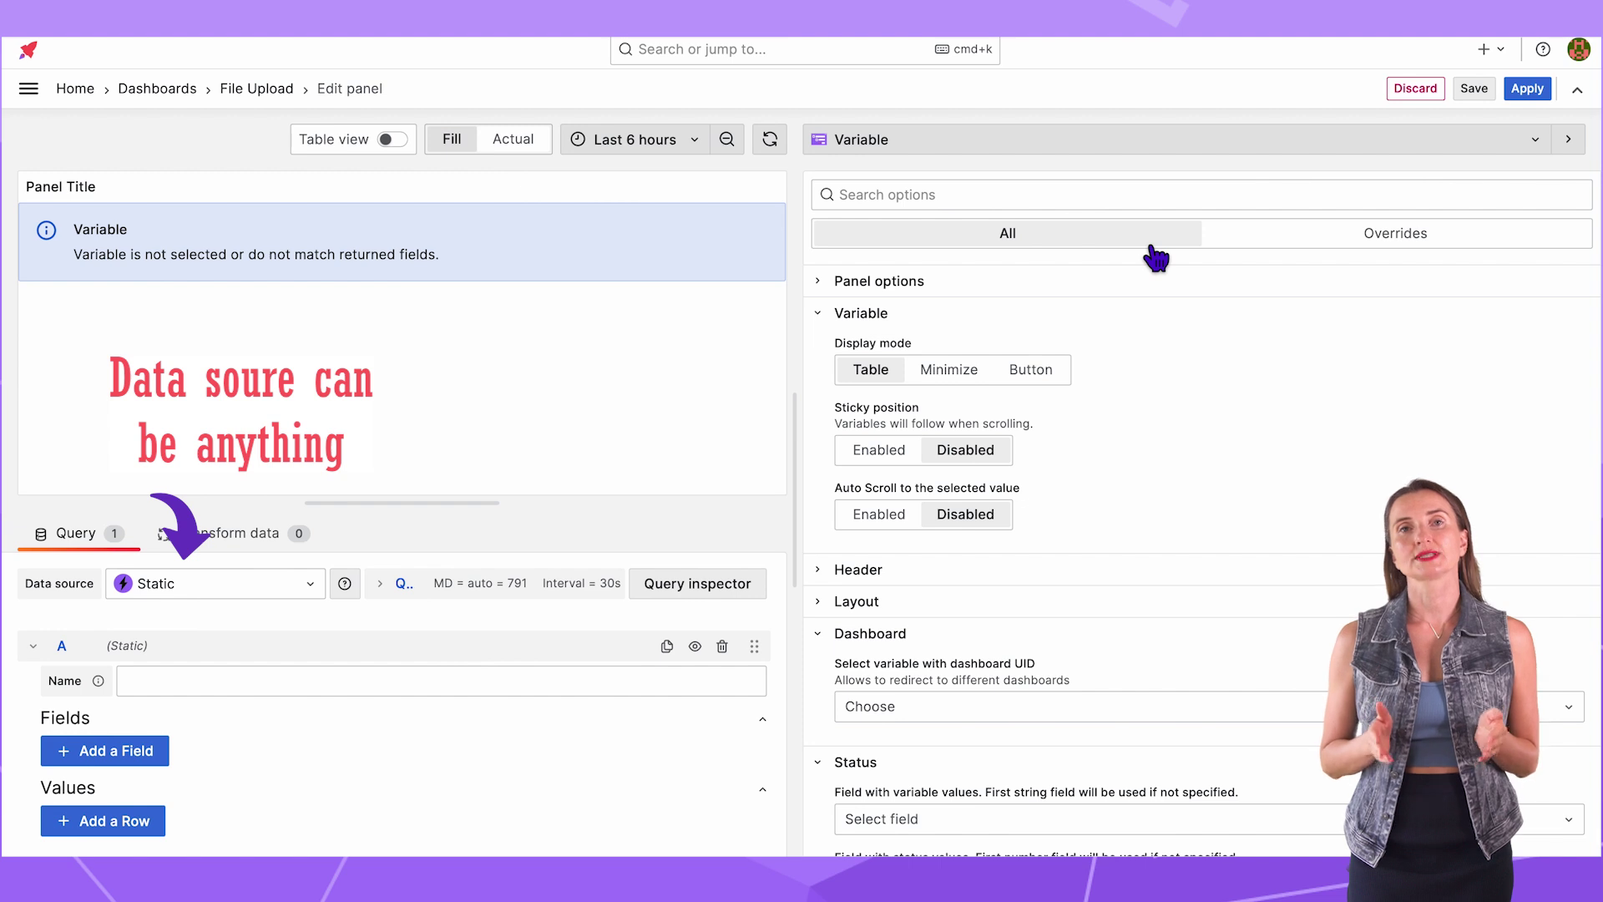
Step: Display the 'name' variable in the panel with Button display mode
{"action": "left_click", "coordinate": [820, 316]}
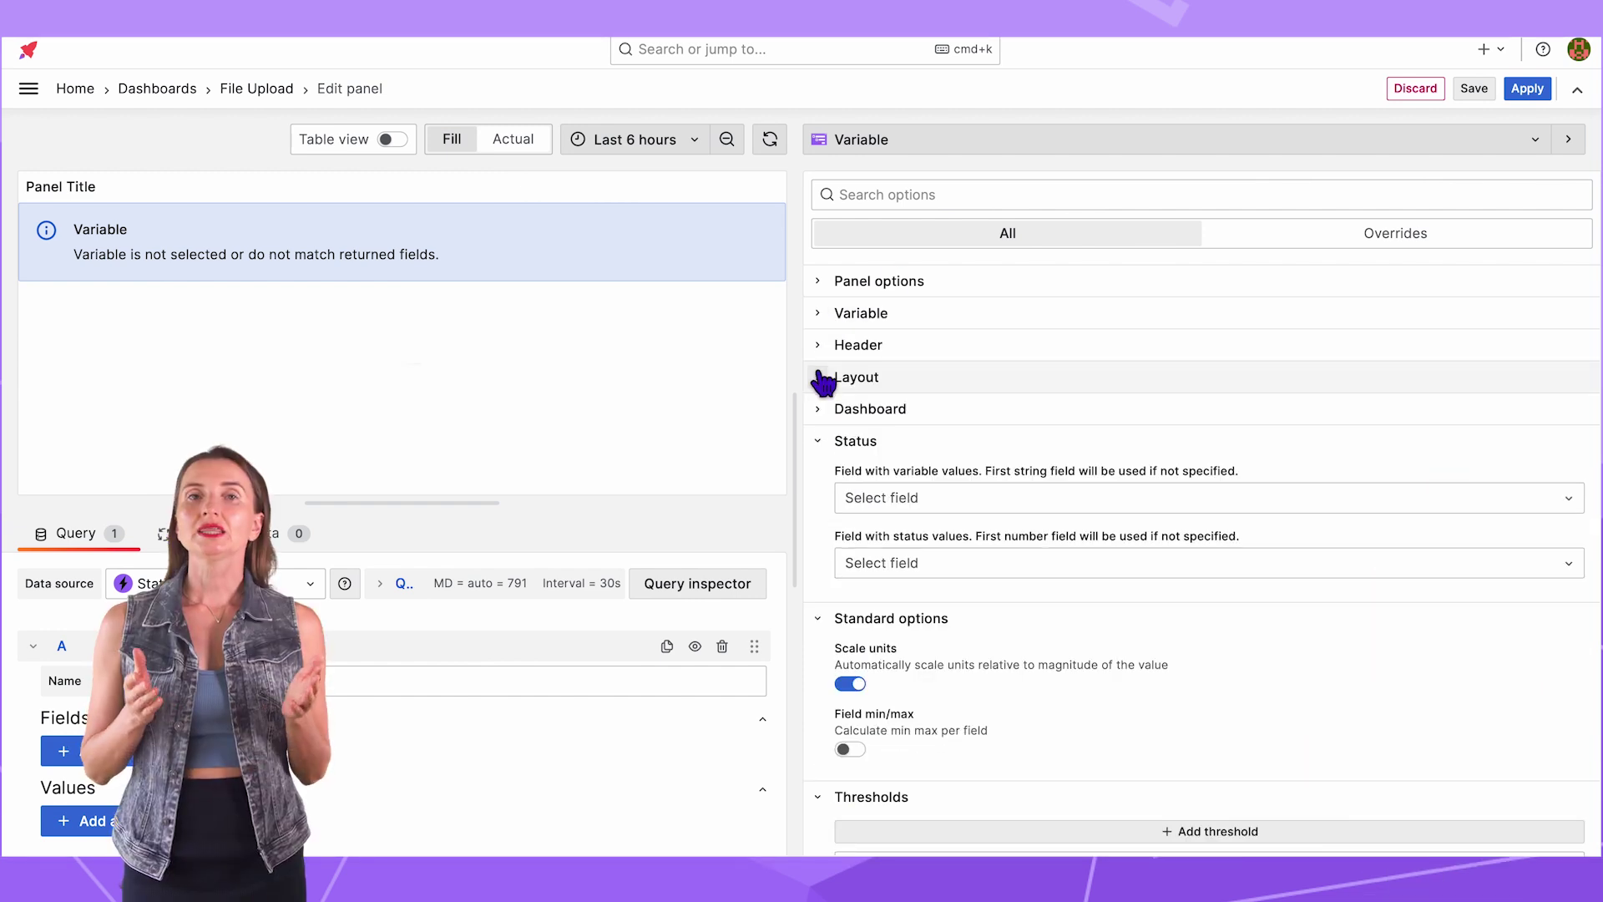
{"action": "left_click", "coordinate": [827, 376]}
{"action": "left_click", "coordinate": [883, 435]}
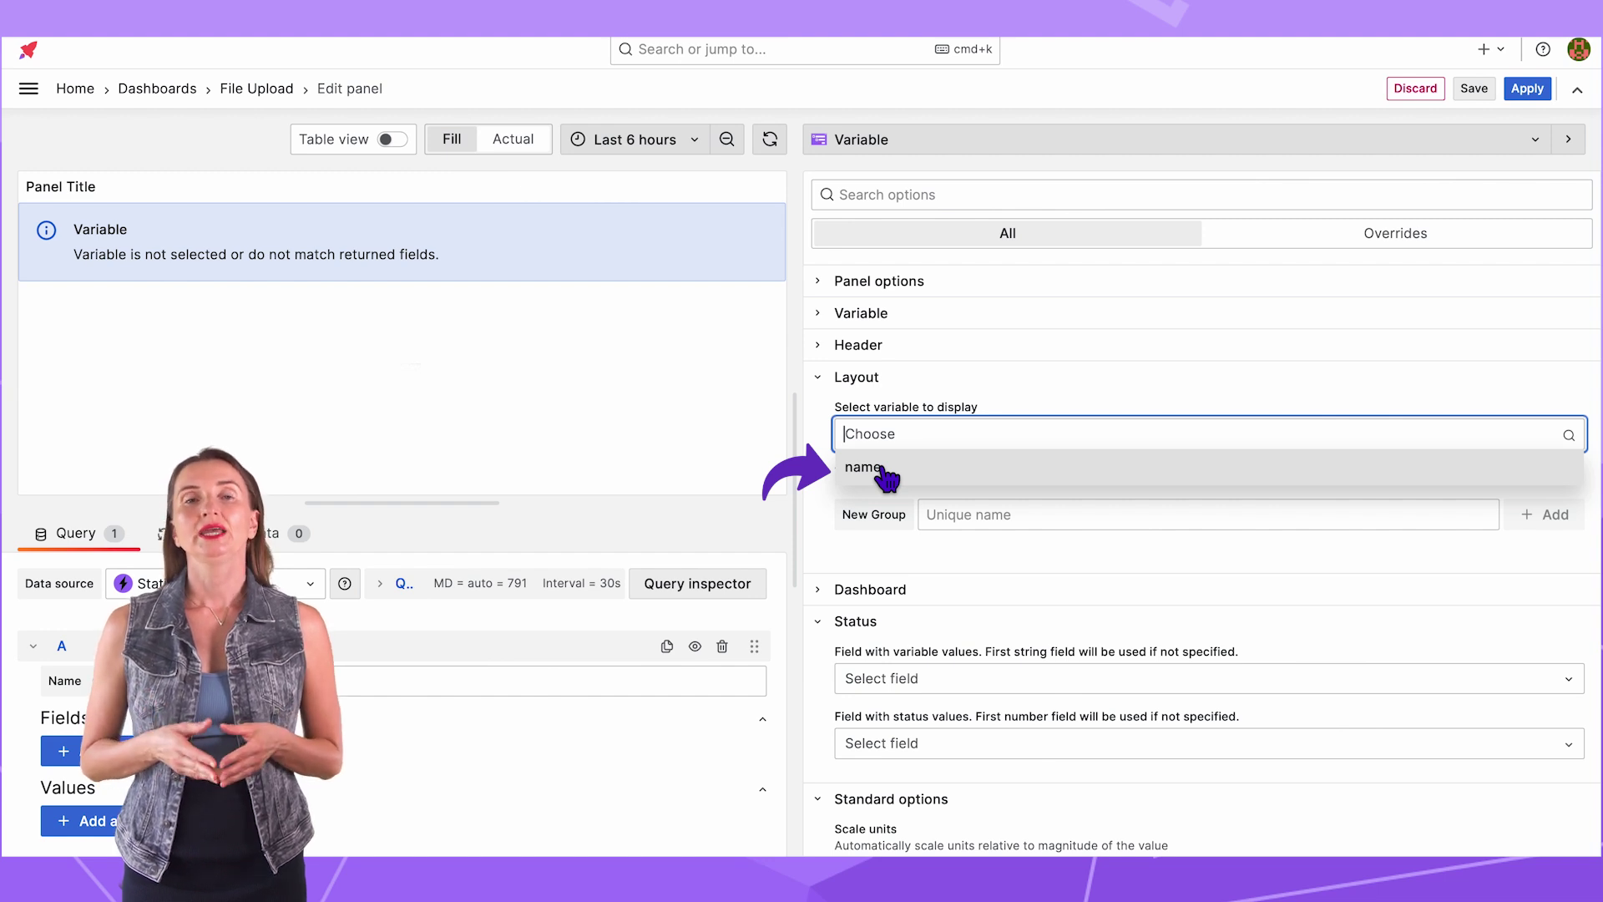
{"action": "left_click", "coordinate": [883, 472]}
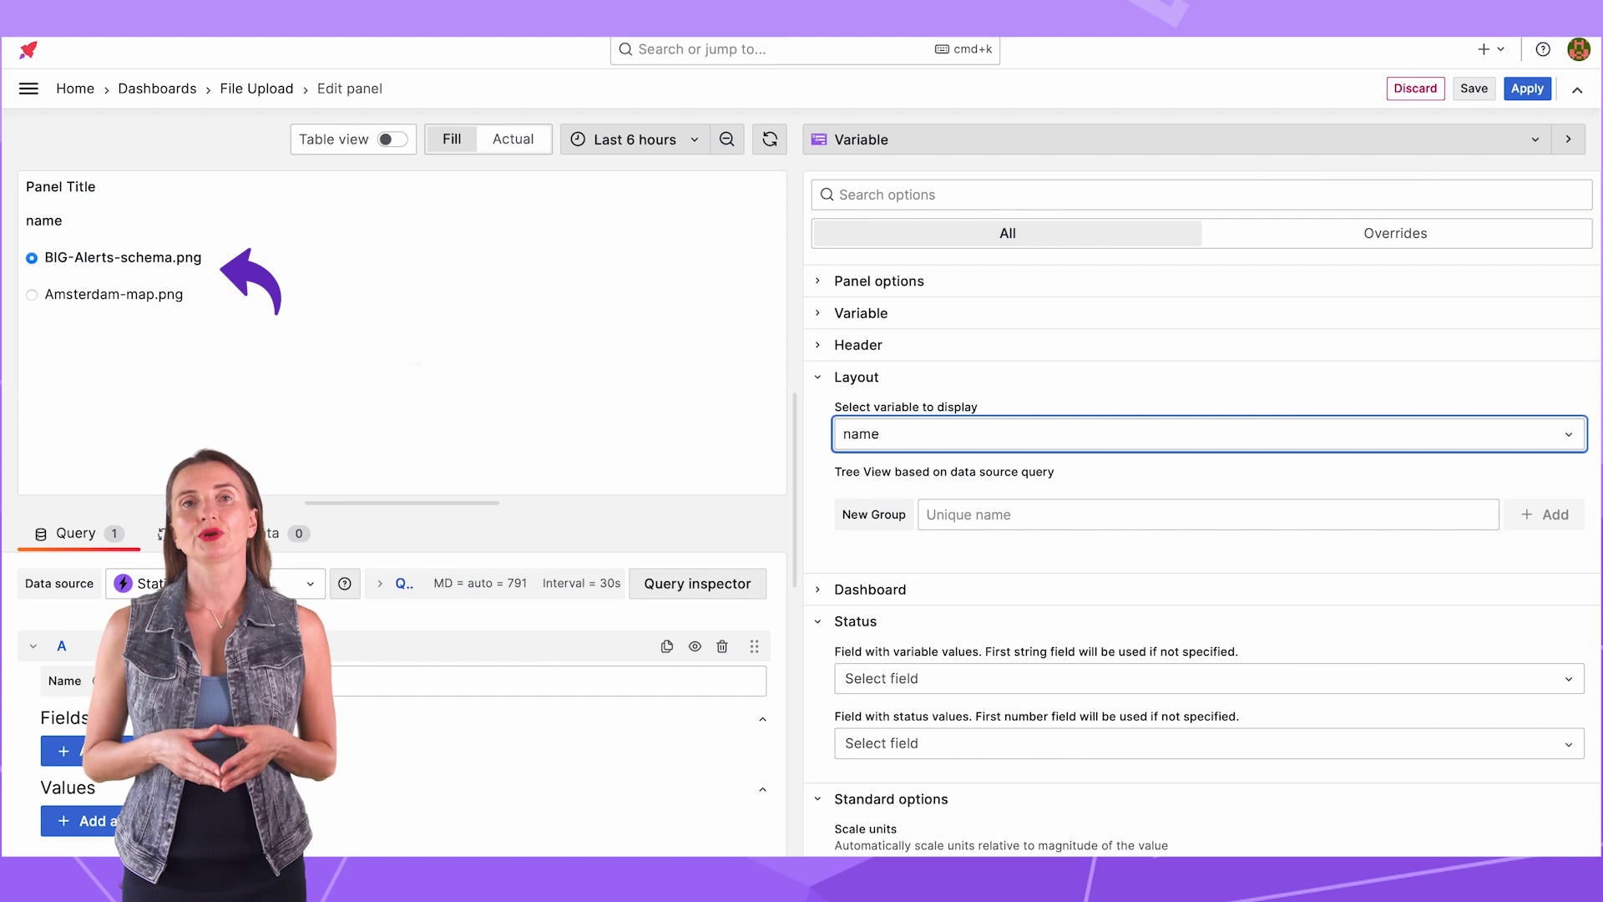
{"action": "left_click", "coordinate": [820, 314]}
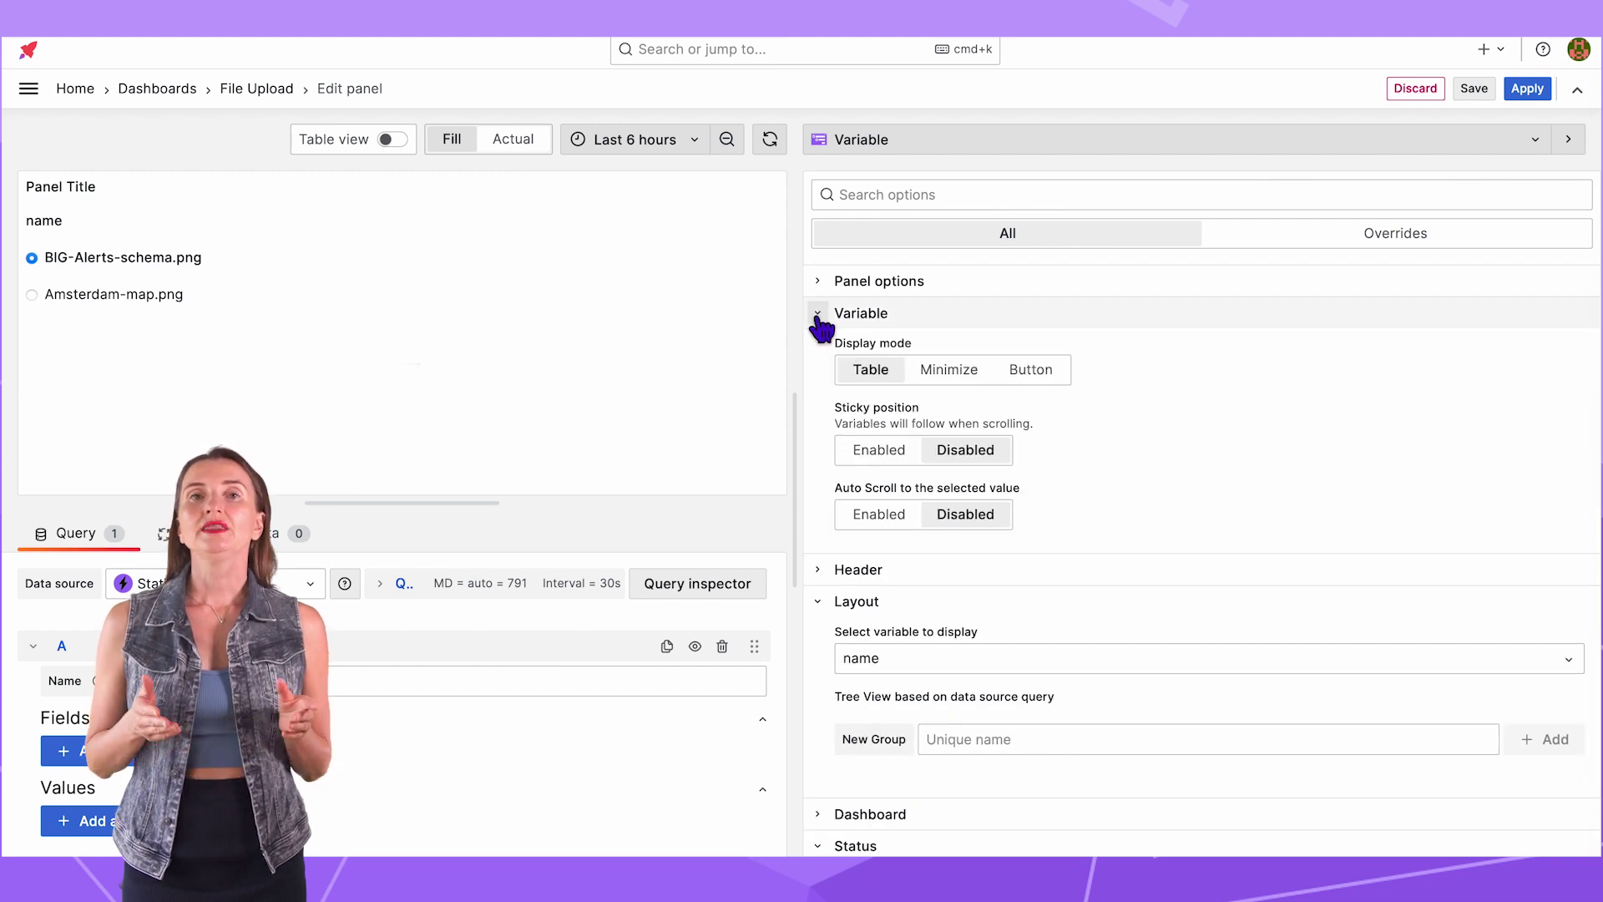
{"action": "left_click", "coordinate": [1032, 371]}
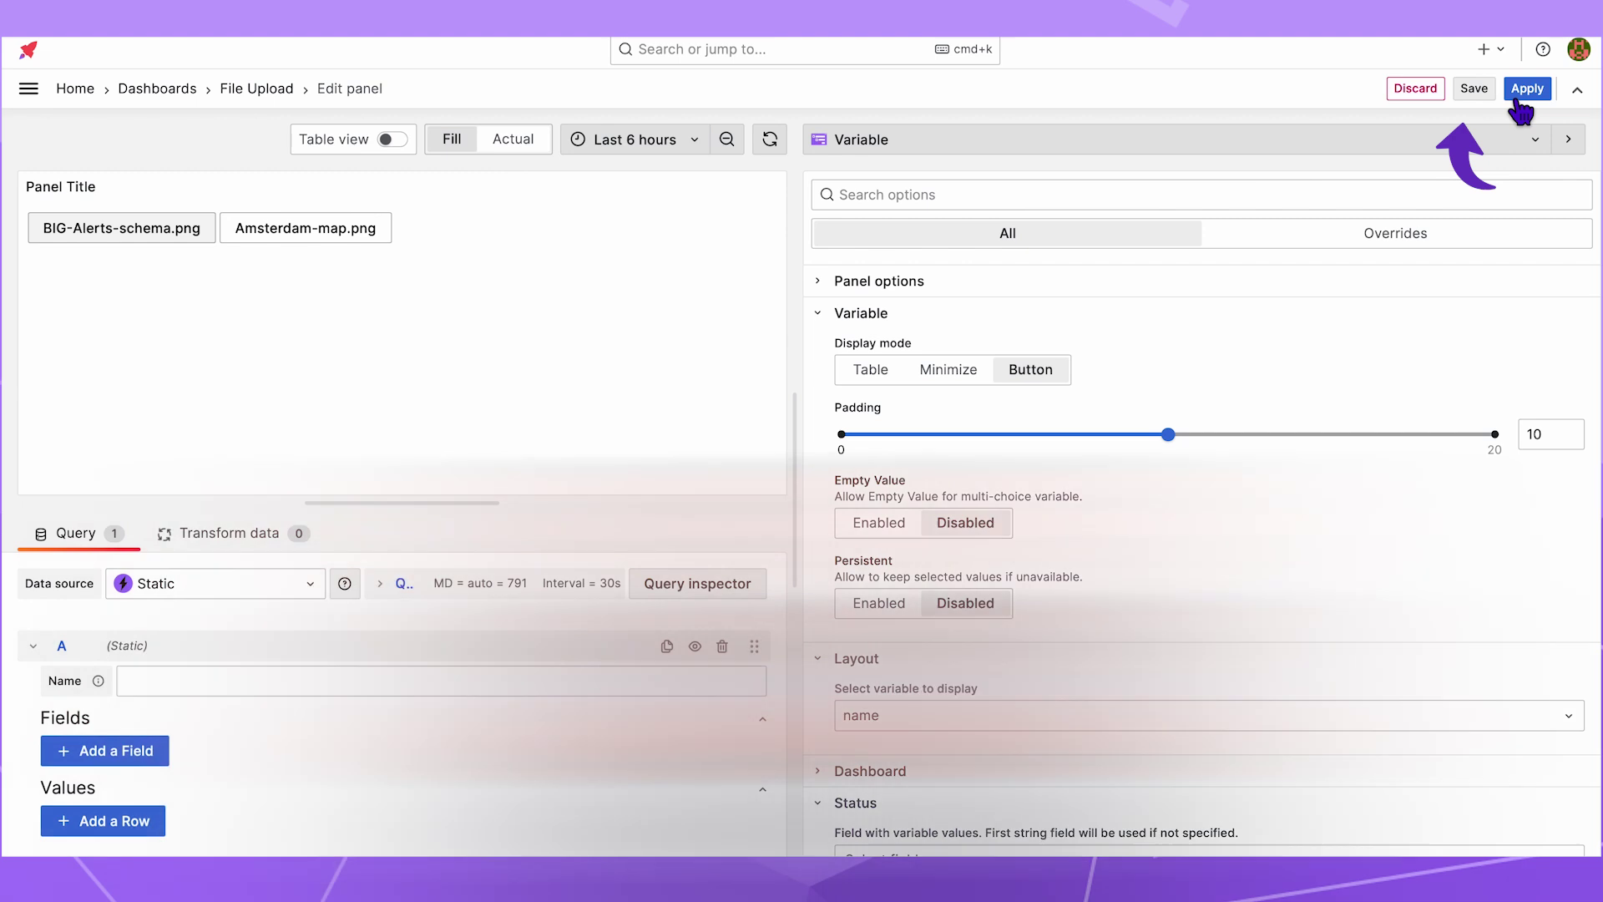
Step: Shrink the file list panel, moving it upper right and the HTTP API form bottom left
{"action": "left_click", "coordinate": [1518, 102]}
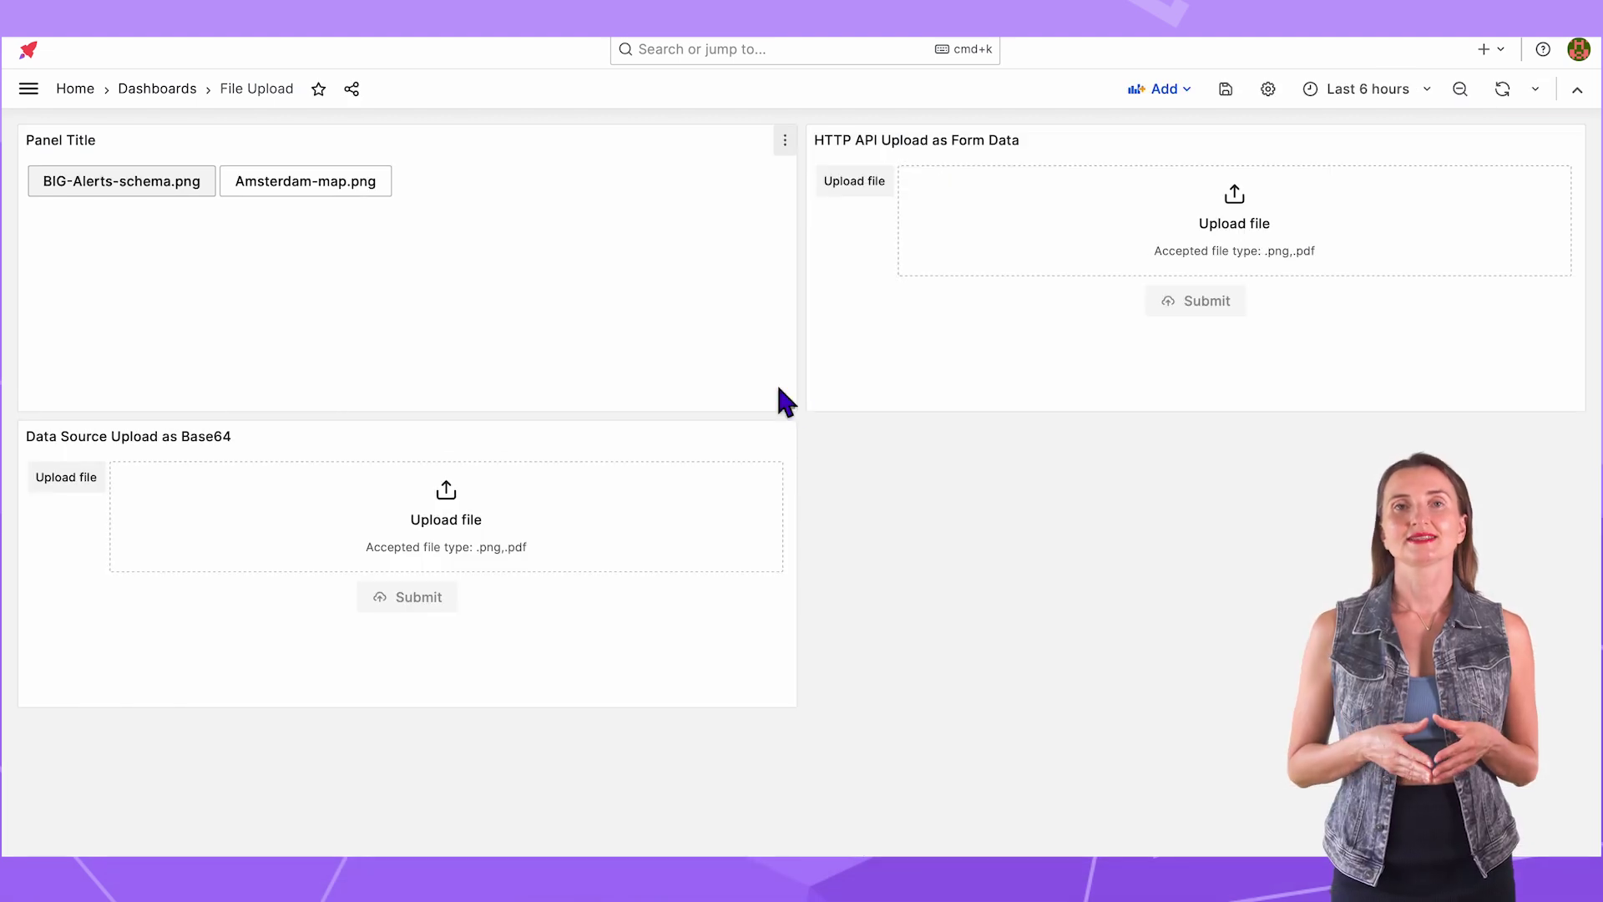
{"action": "left_click_drag", "start_coordinate": [775, 384], "coordinate": [470, 307]}
{"action": "left_click_drag", "start_coordinate": [1469, 158], "coordinate": [756, 543]}
{"action": "left_click_drag", "start_coordinate": [133, 143], "coordinate": [1049, 153]}
Step: Add a Base64 Image/Video/Audio/PDF panel querying PostgreSQL: SELECT file FROM files WHERE name='$name';
{"action": "left_click", "coordinate": [1168, 89]}
{"action": "type", "text": "base"}
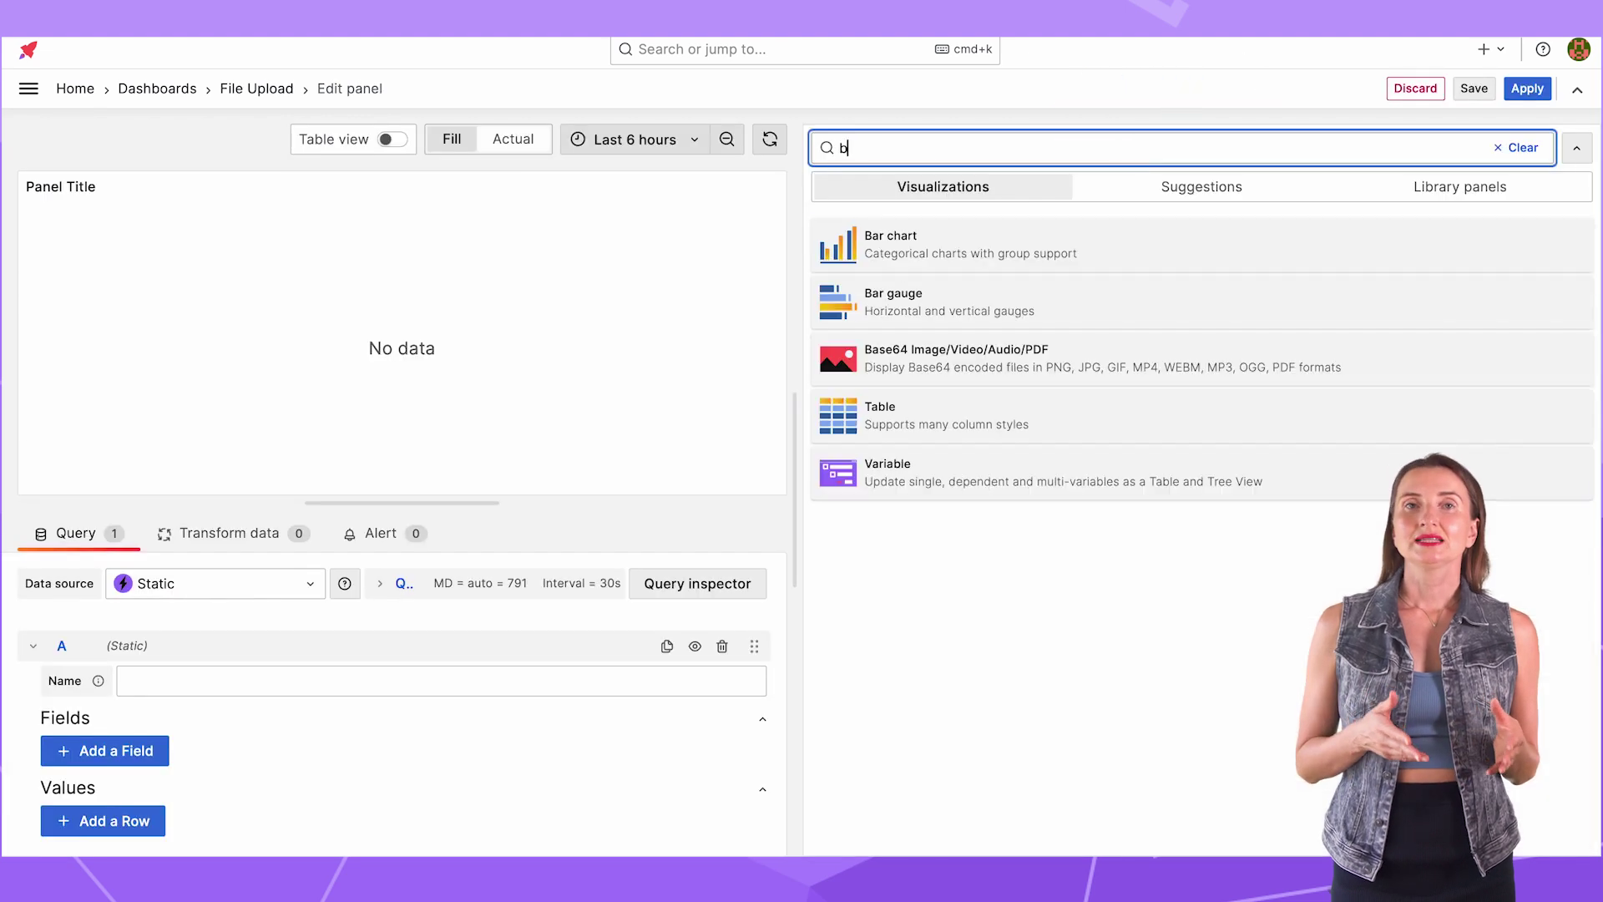
{"action": "left_click", "coordinate": [1138, 244]}
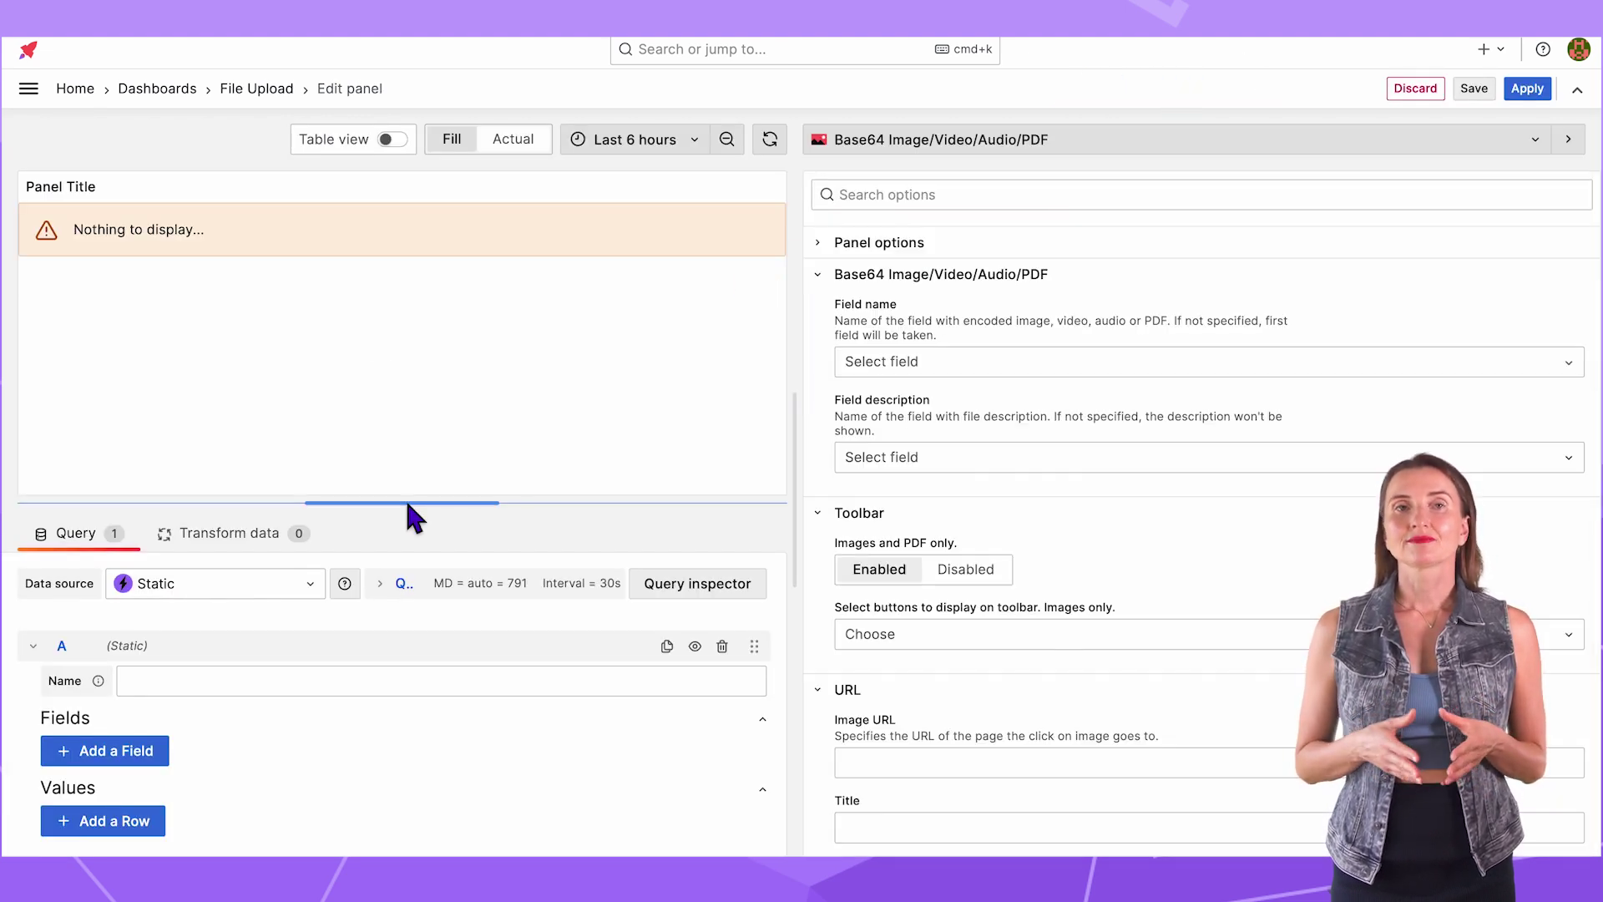
{"action": "left_click_drag", "start_coordinate": [411, 503], "coordinate": [412, 411]}
{"action": "left_click", "coordinate": [310, 492]}
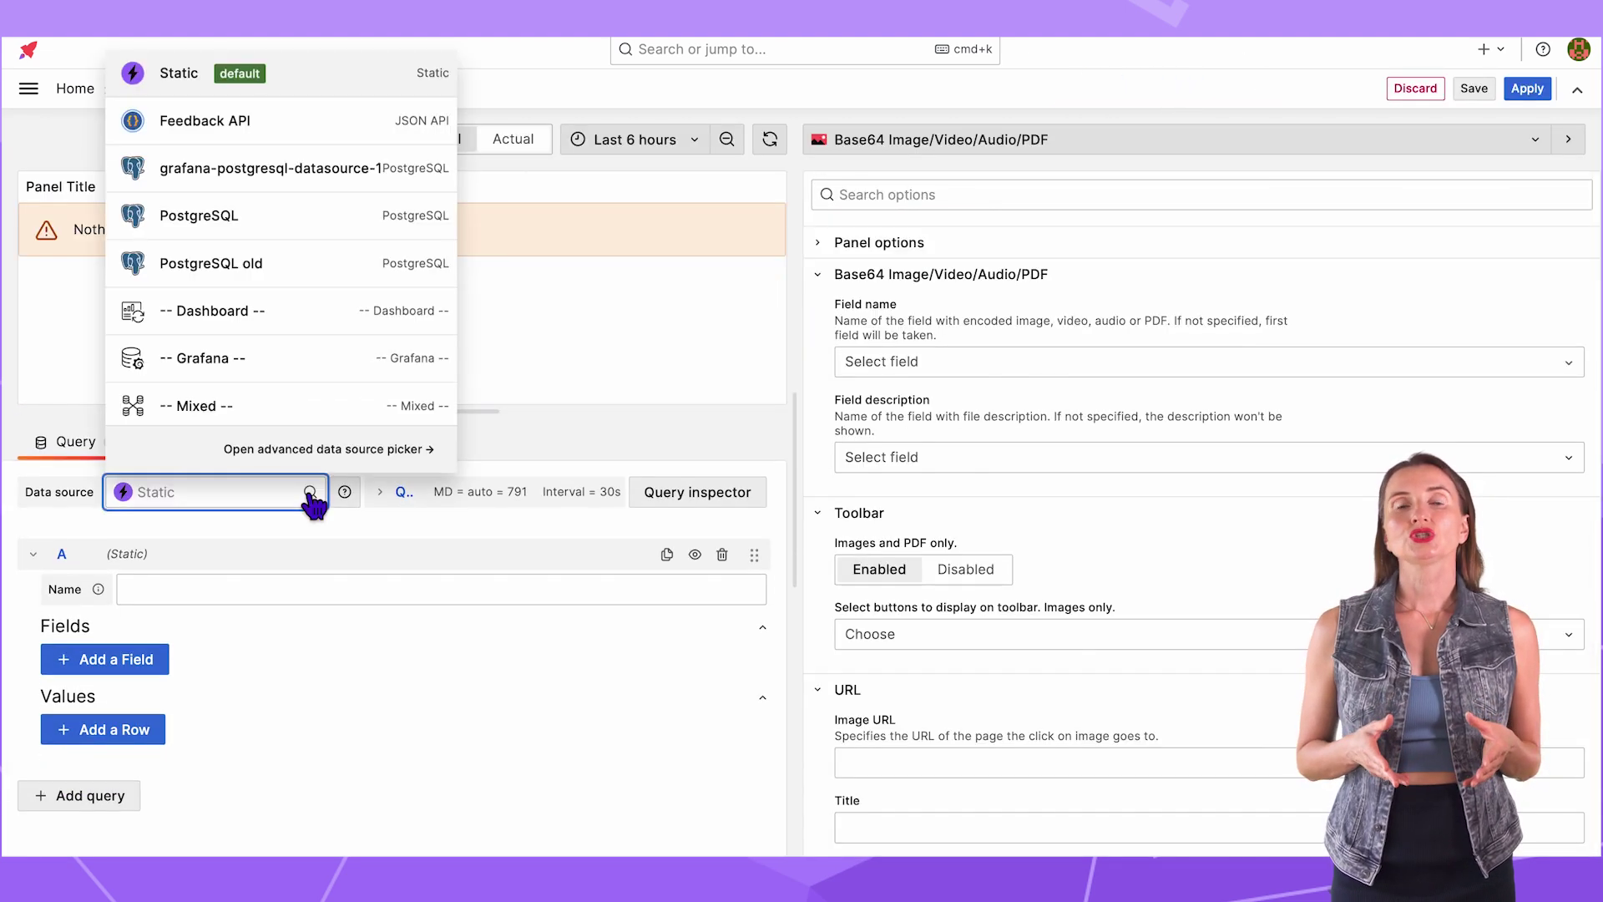
{"action": "left_click", "coordinate": [287, 227]}
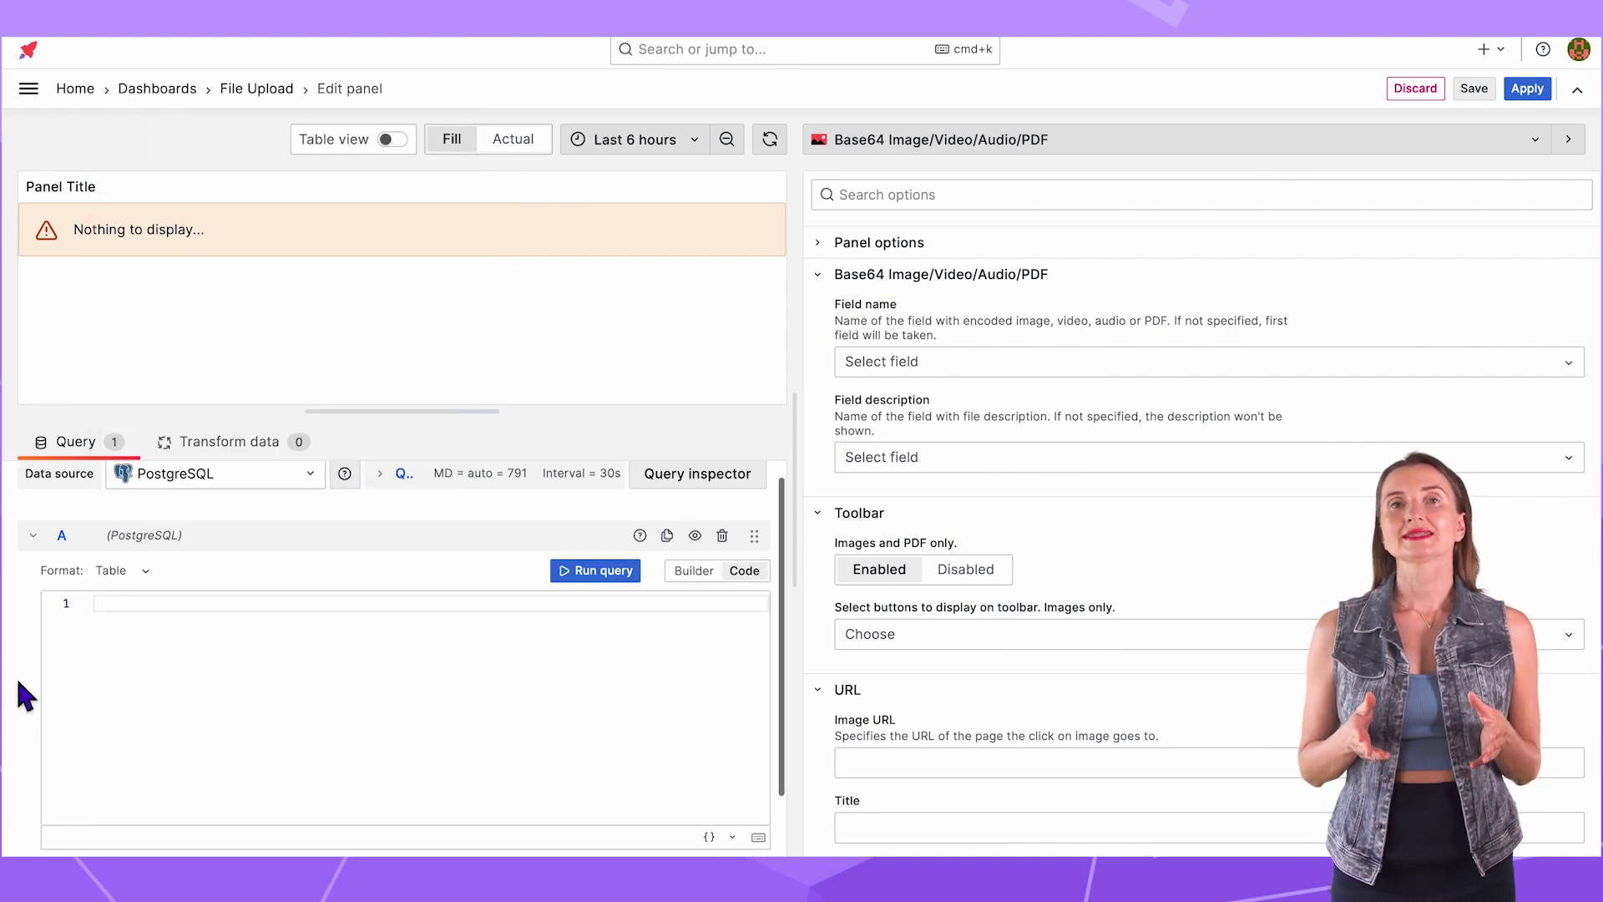
{"action": "type", "text": "SELECT file FROM files"}
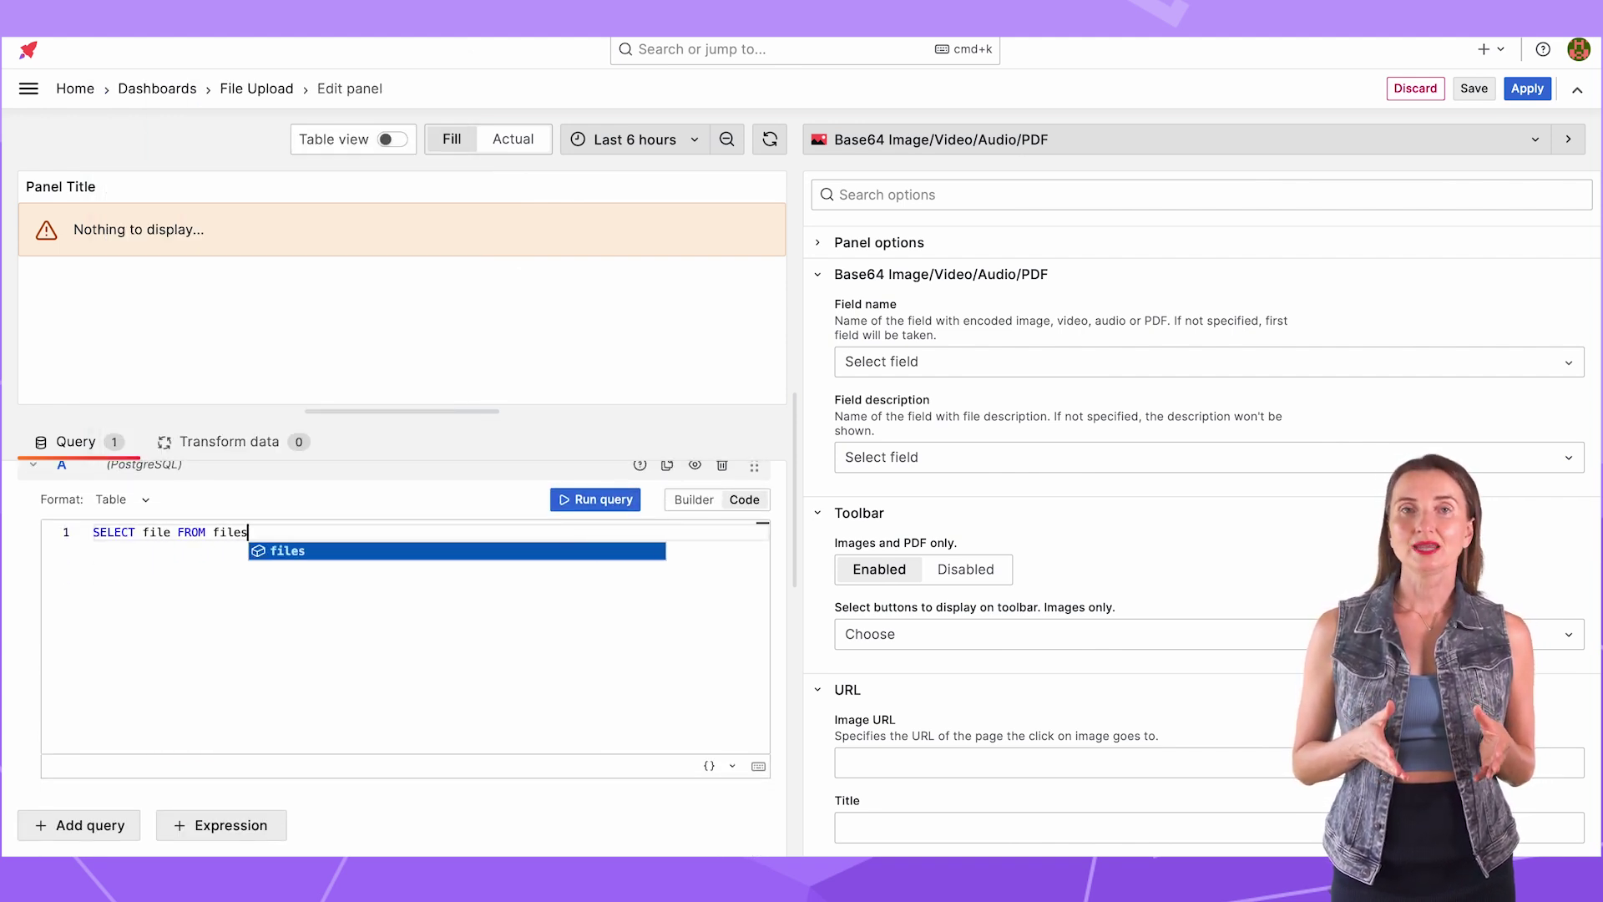
{"action": "type", "text": " WHERE name='$name';"}
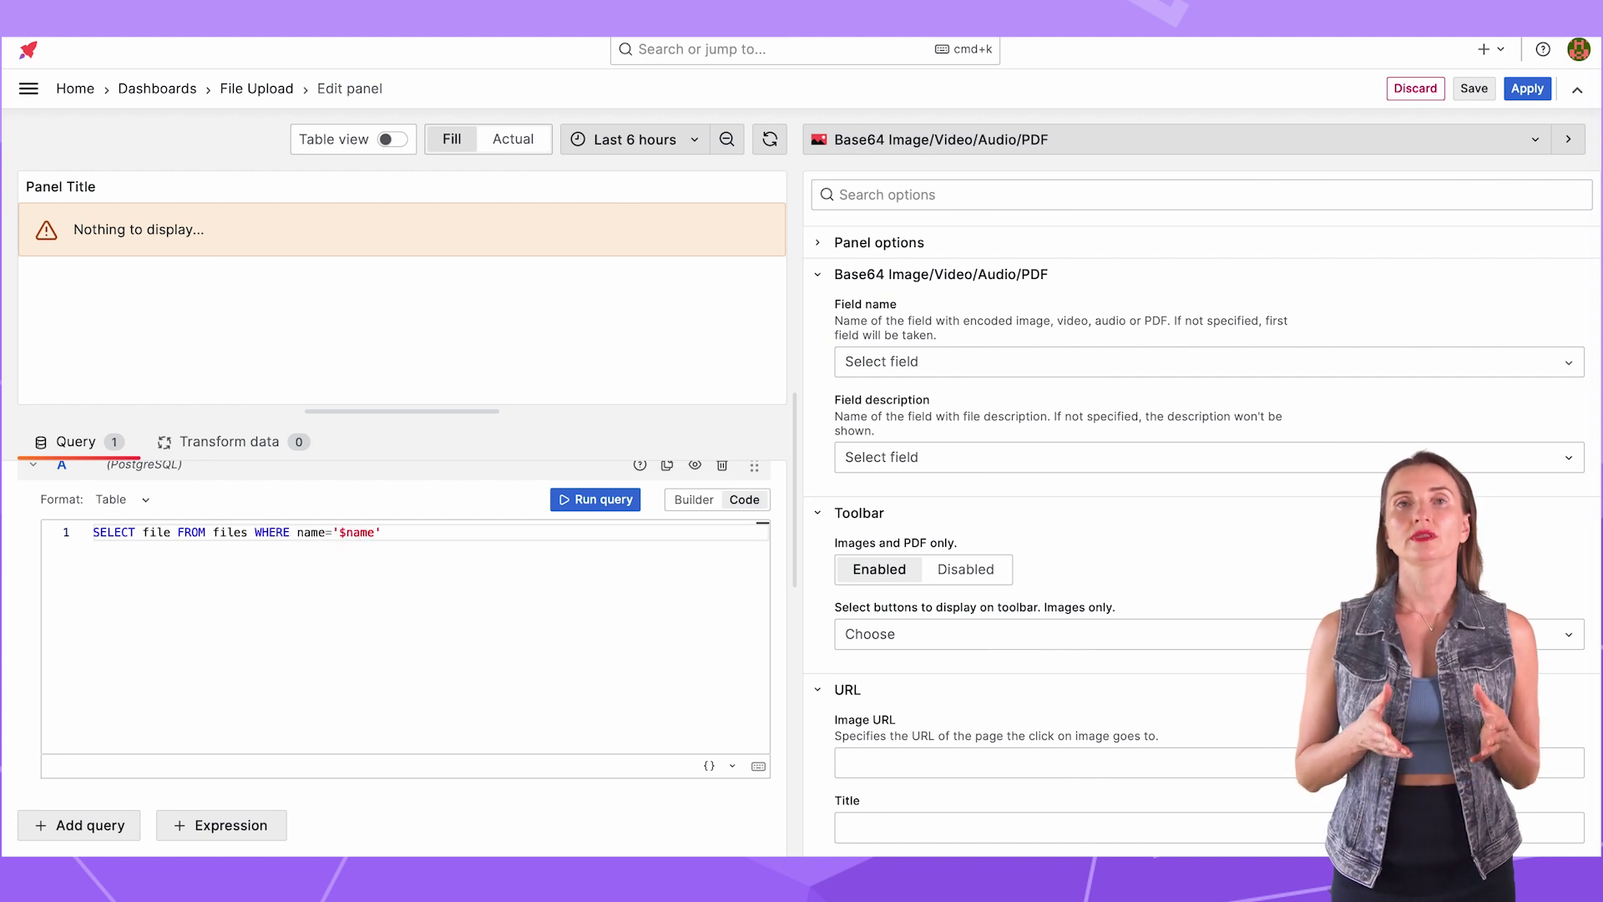
Step: Set the encoded field to 'file', save the dashboard, and place the preview under the file list
{"action": "left_click", "coordinate": [860, 367]}
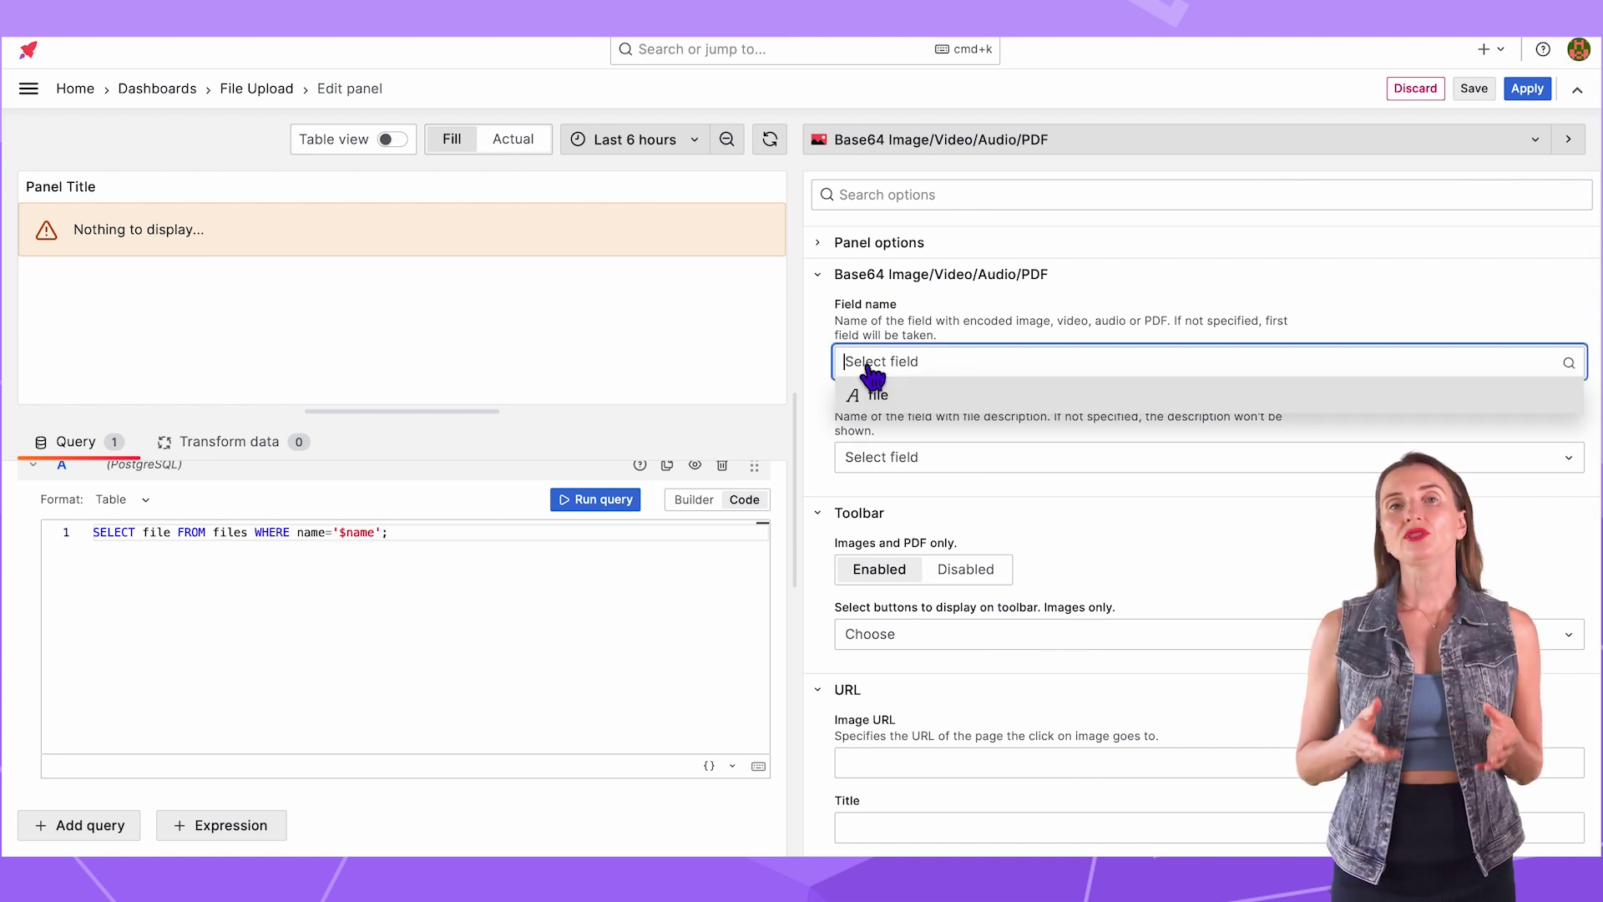
{"action": "left_click", "coordinate": [922, 397]}
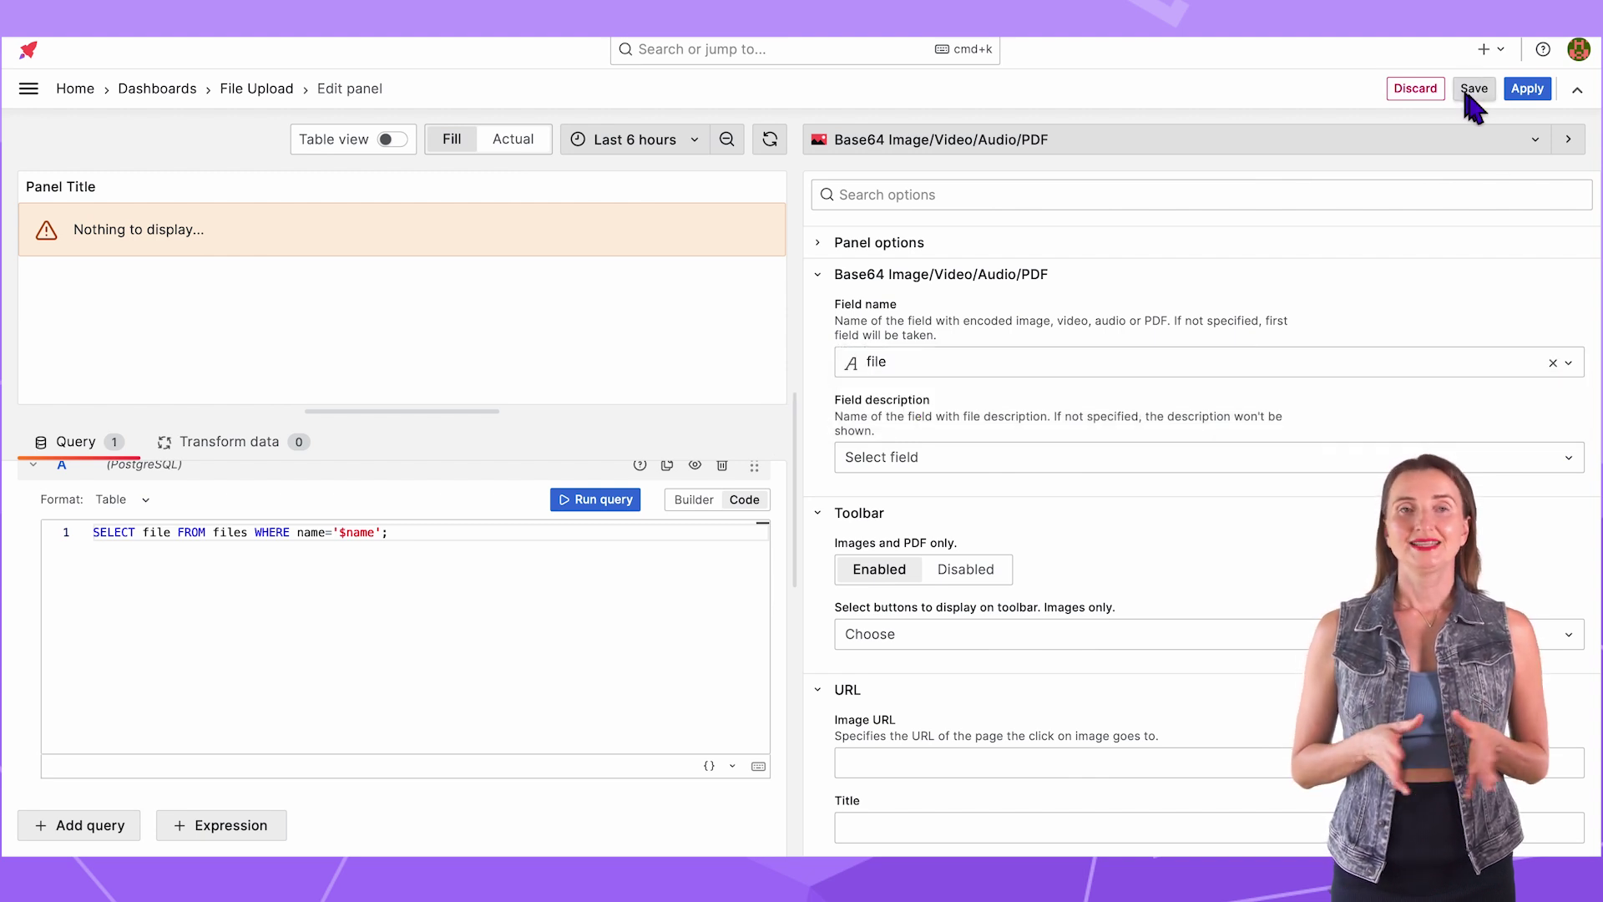
{"action": "left_click", "coordinate": [1474, 89]}
{"action": "left_click", "coordinate": [938, 418]}
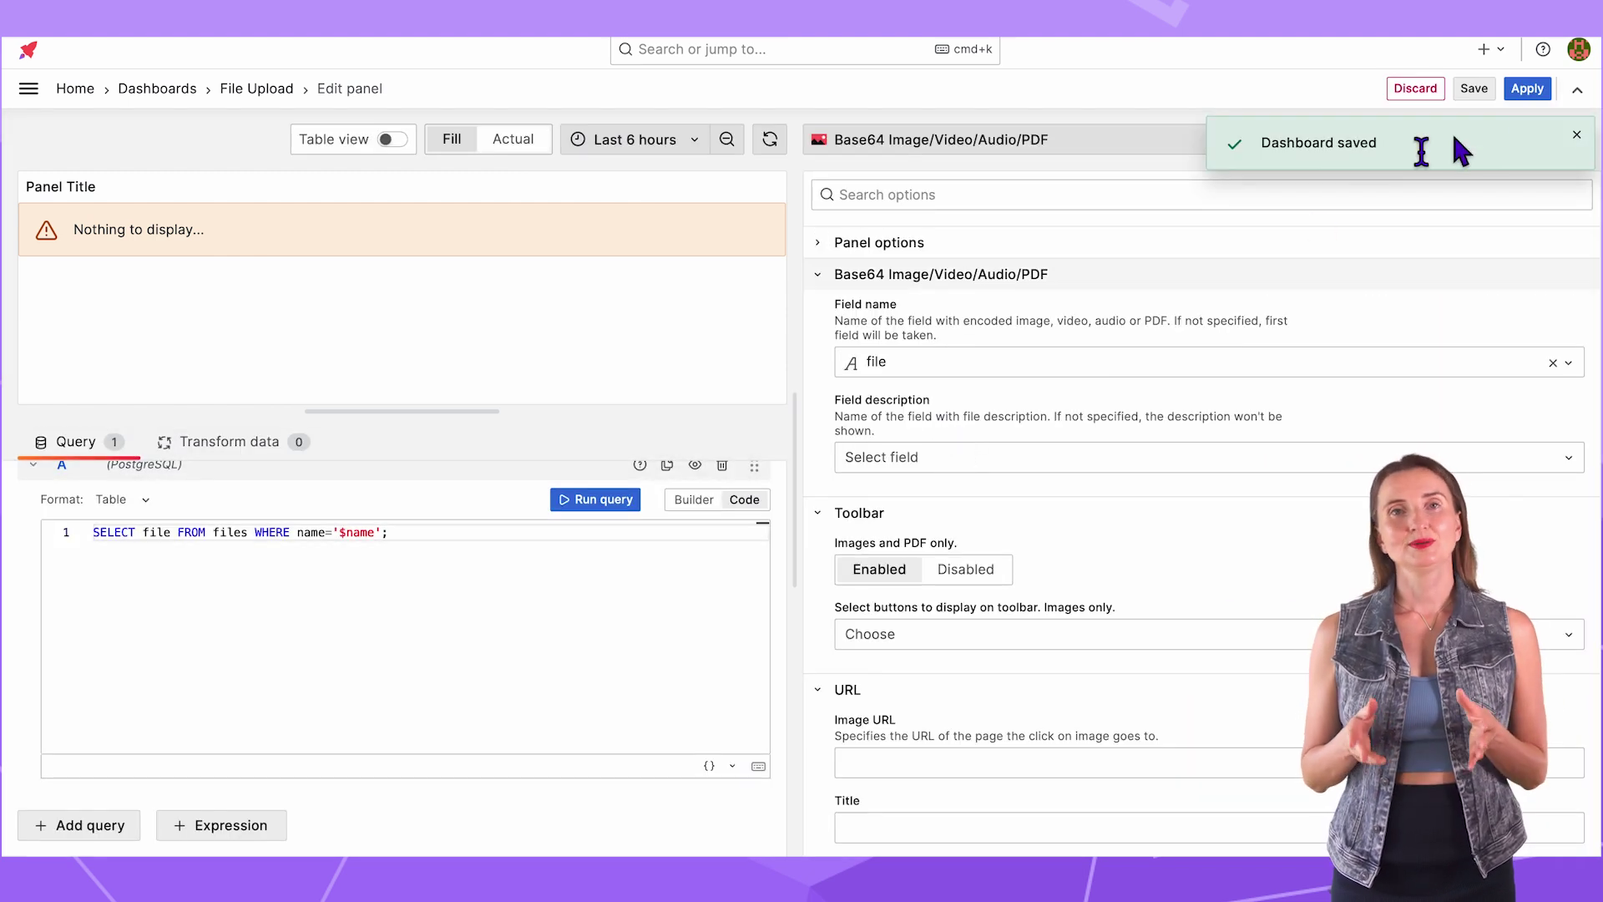
{"action": "left_click", "coordinate": [1532, 86]}
{"action": "left_click_drag", "start_coordinate": [447, 153], "coordinate": [1235, 338]}
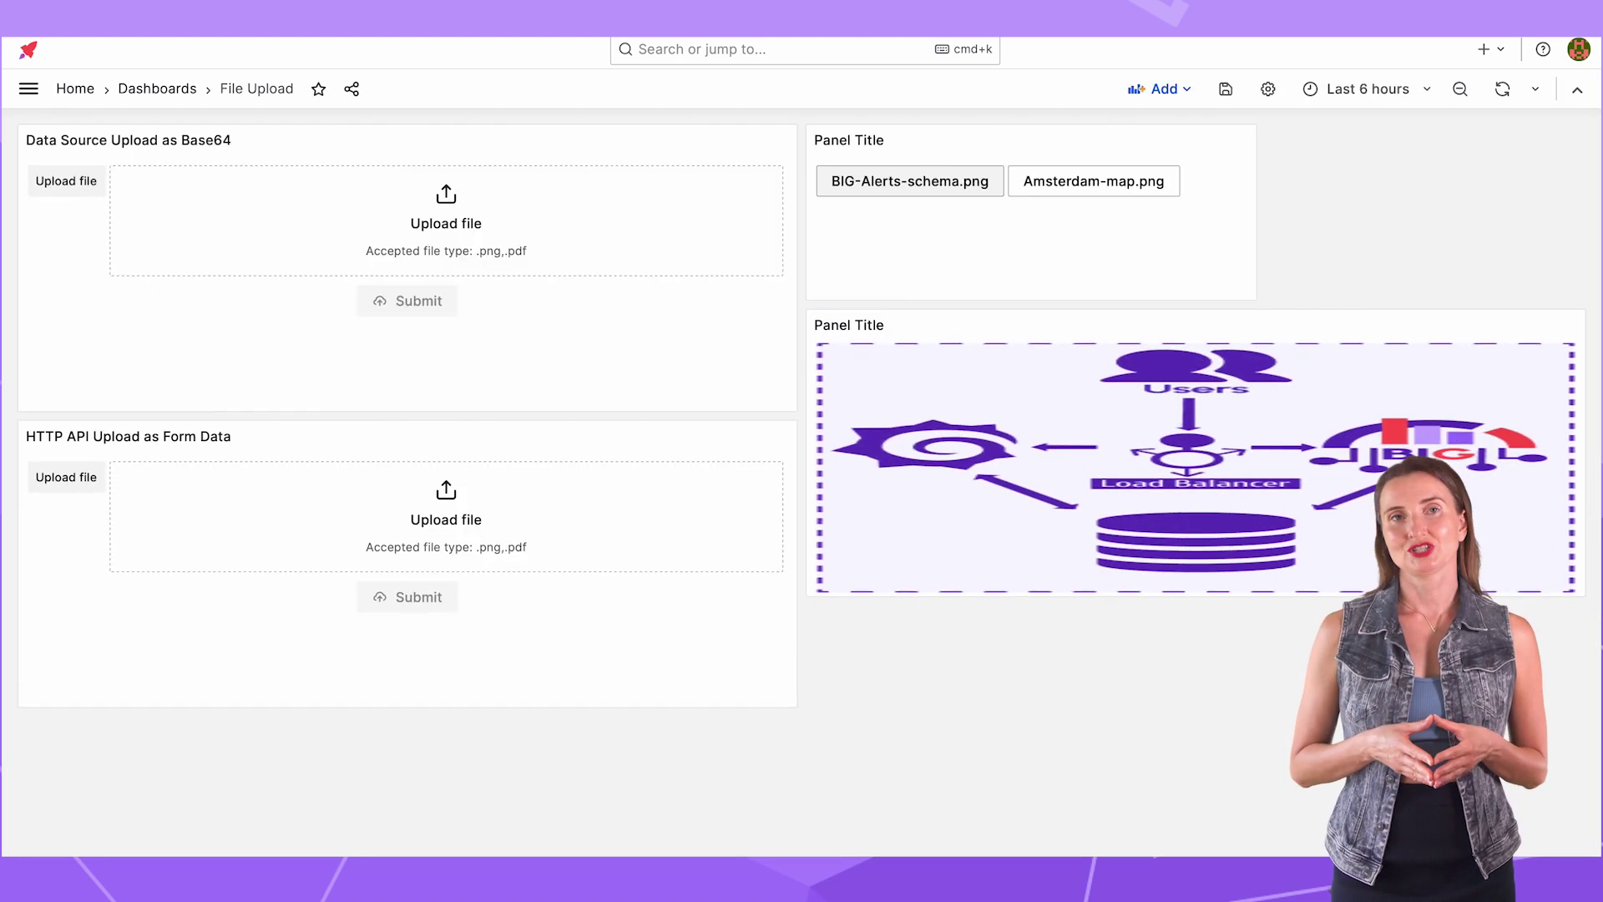
Step: Upload EWG-SafeDrinkingWaterGuide.pdf via the Base64 form, then preview Amsterdam-map.png and BIG-Alerts-schema.png
{"action": "mouse_move", "coordinate": [1582, 731]}
{"action": "left_mouse_down"}
{"action": "mouse_move", "coordinate": [1295, 751]}
{"action": "mouse_move", "coordinate": [1273, 814]}
{"action": "mouse_move", "coordinate": [1259, 796]}
{"action": "left_mouse_up"}
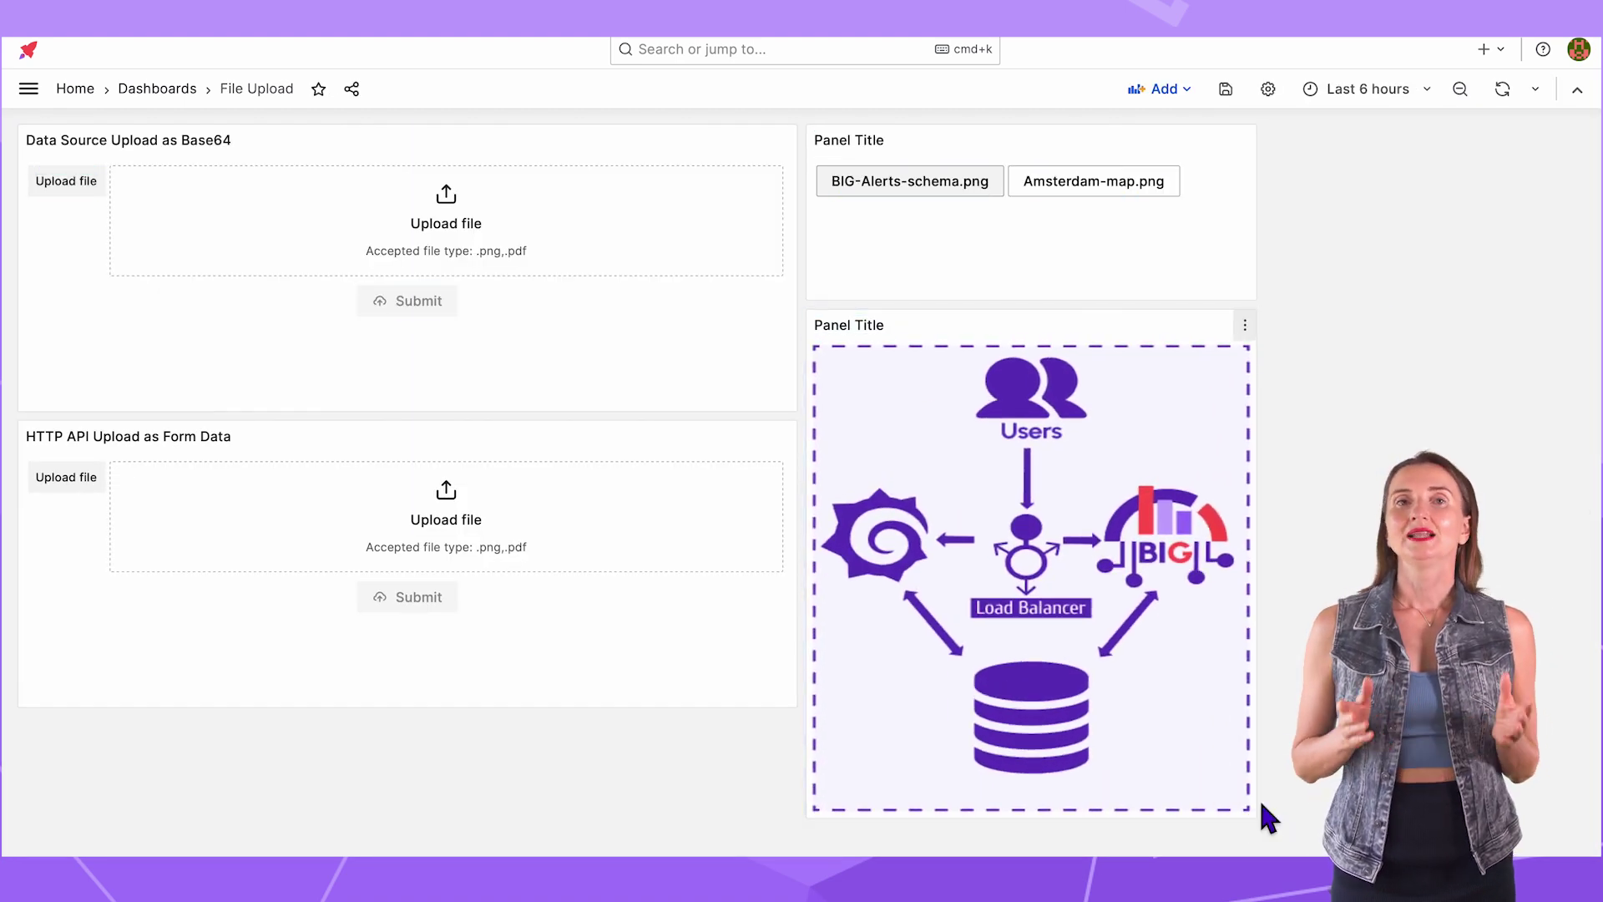
{"action": "left_click", "coordinate": [445, 201]}
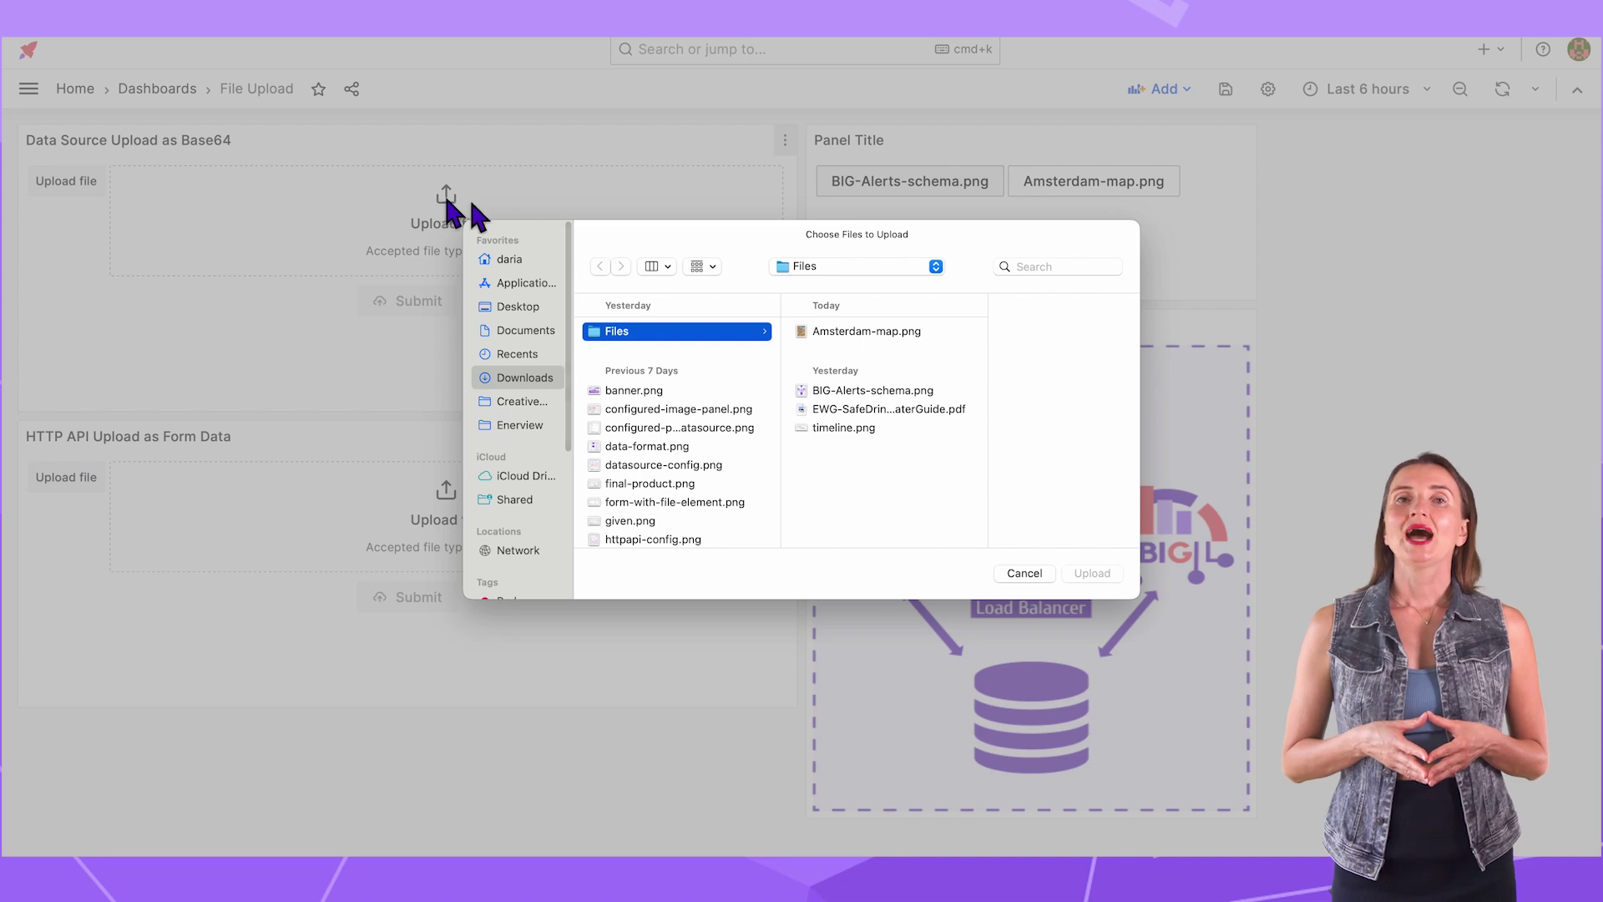
{"action": "left_click", "coordinate": [835, 409]}
{"action": "left_click", "coordinate": [1090, 573]}
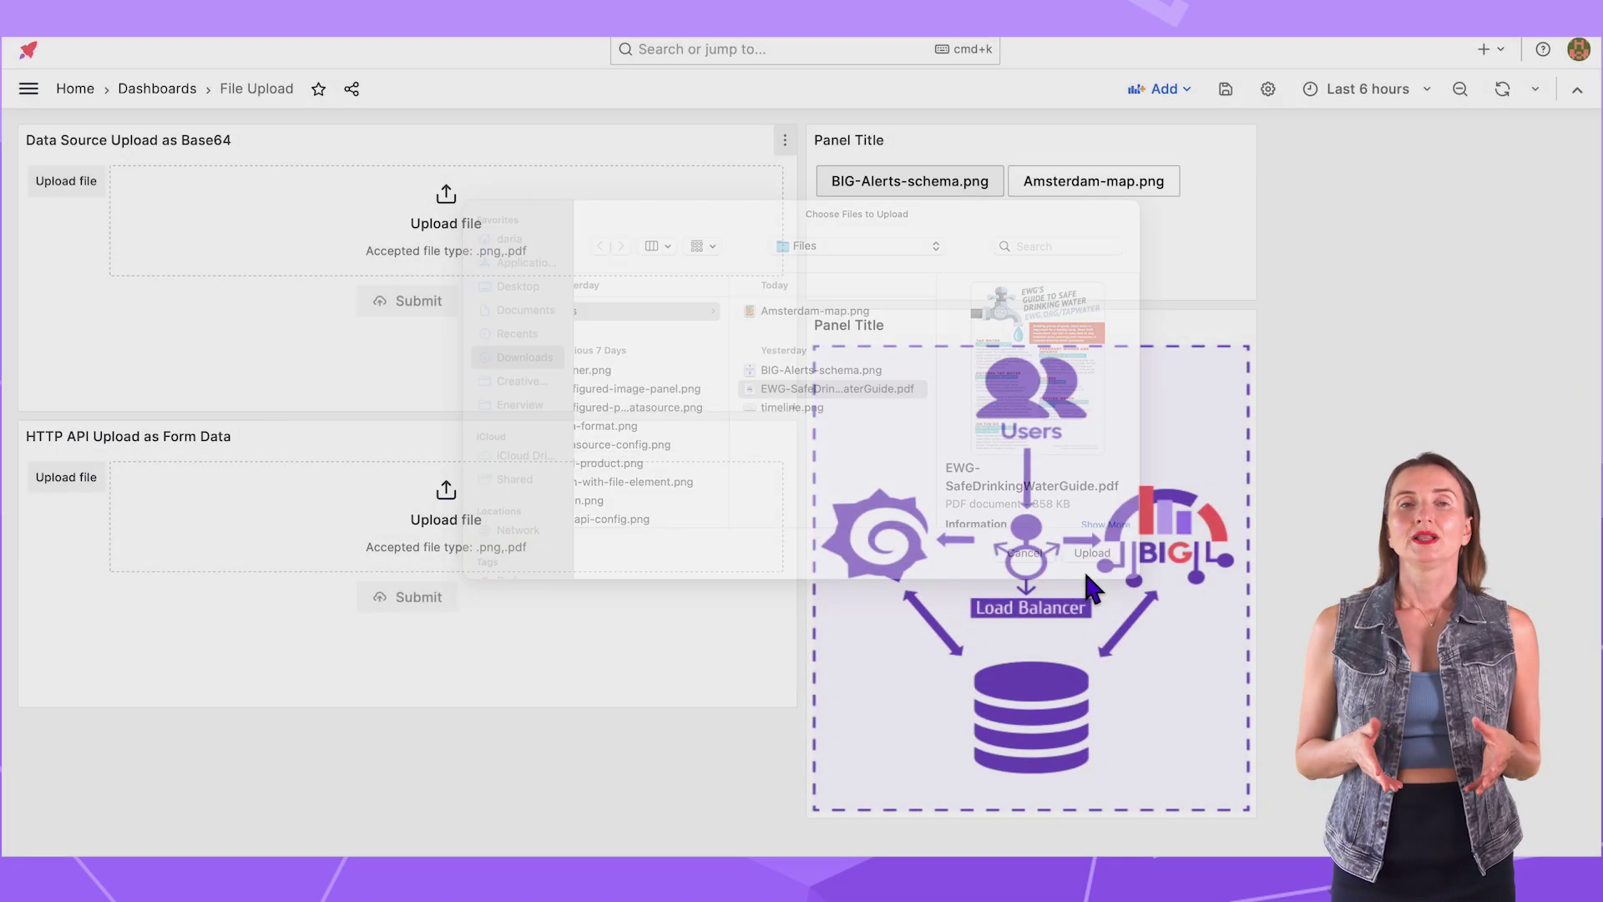
{"action": "left_click", "coordinate": [418, 367]}
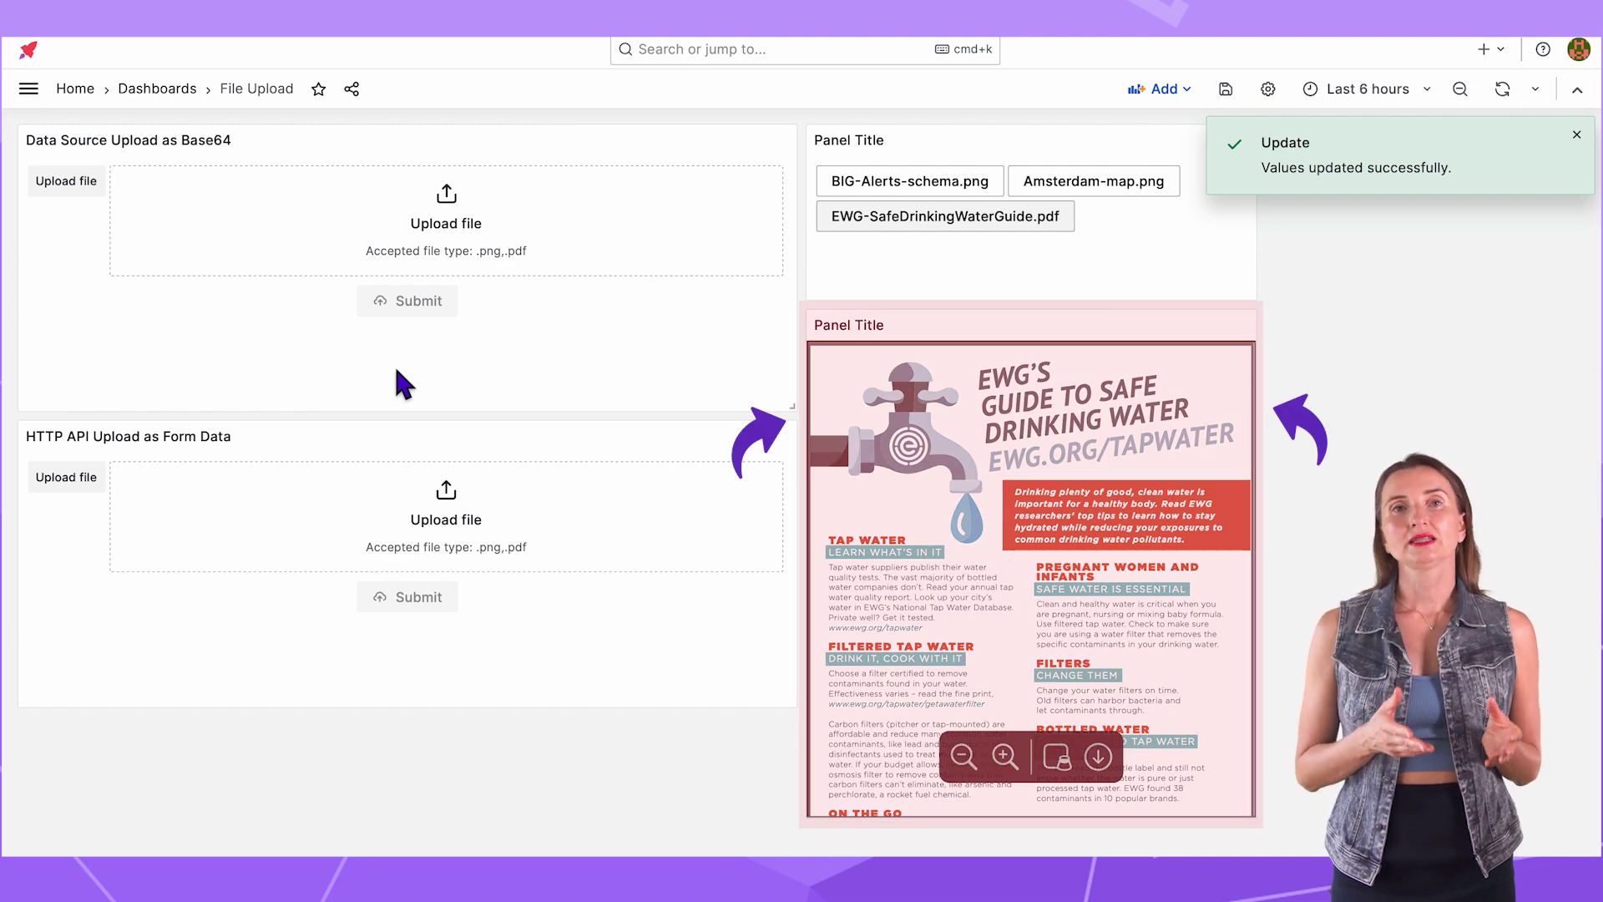
{"action": "left_click", "coordinate": [1099, 186]}
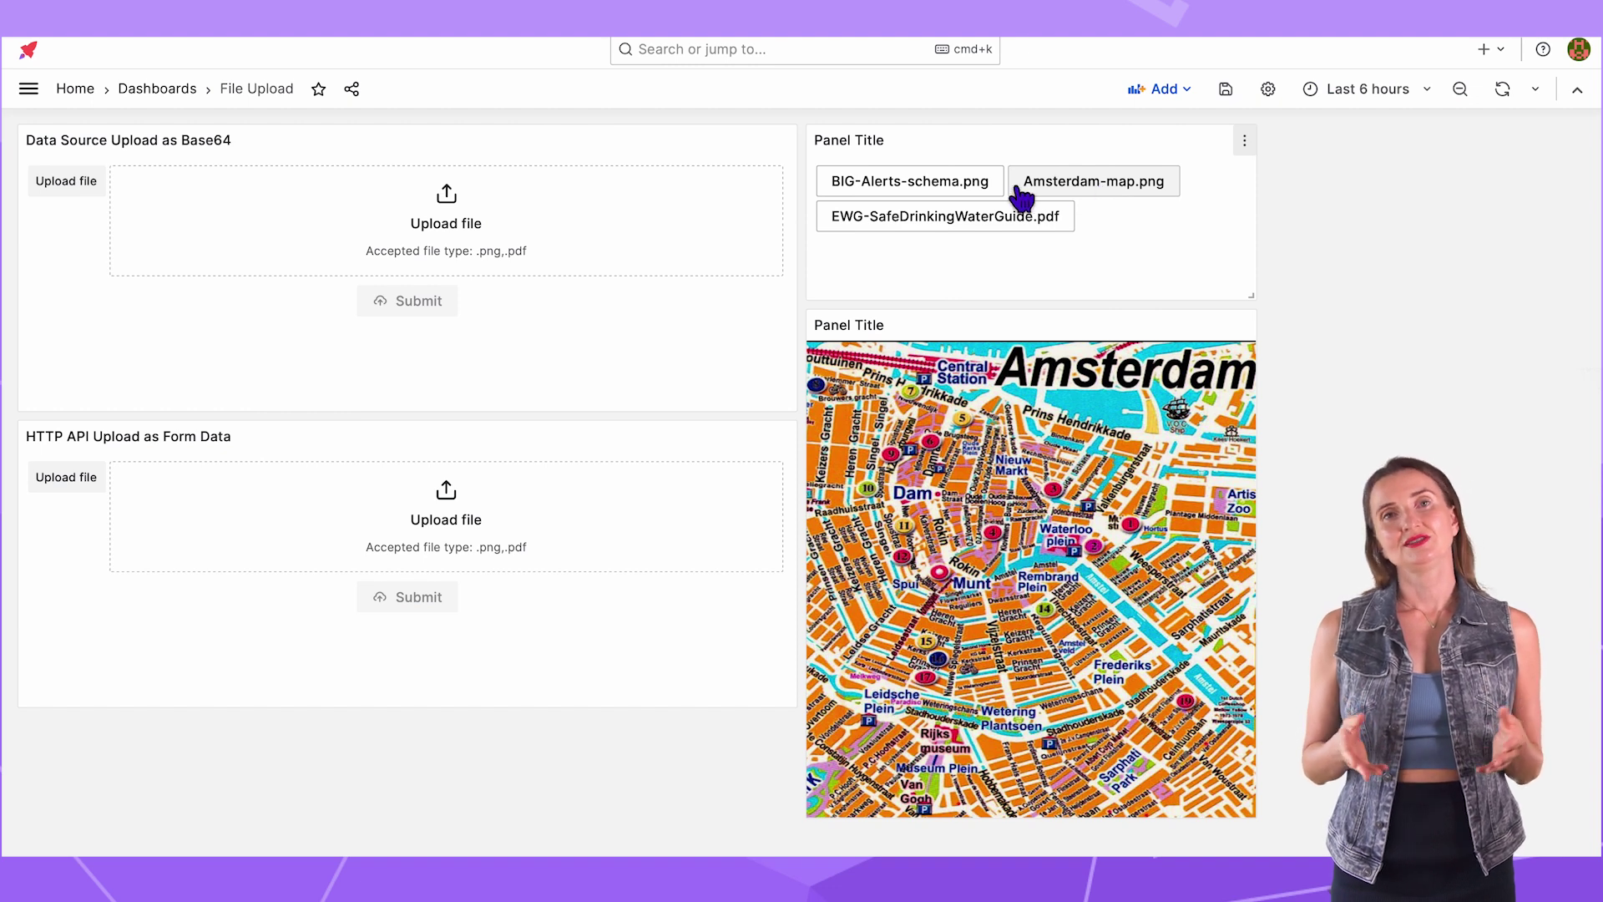
{"action": "left_click", "coordinate": [969, 185]}
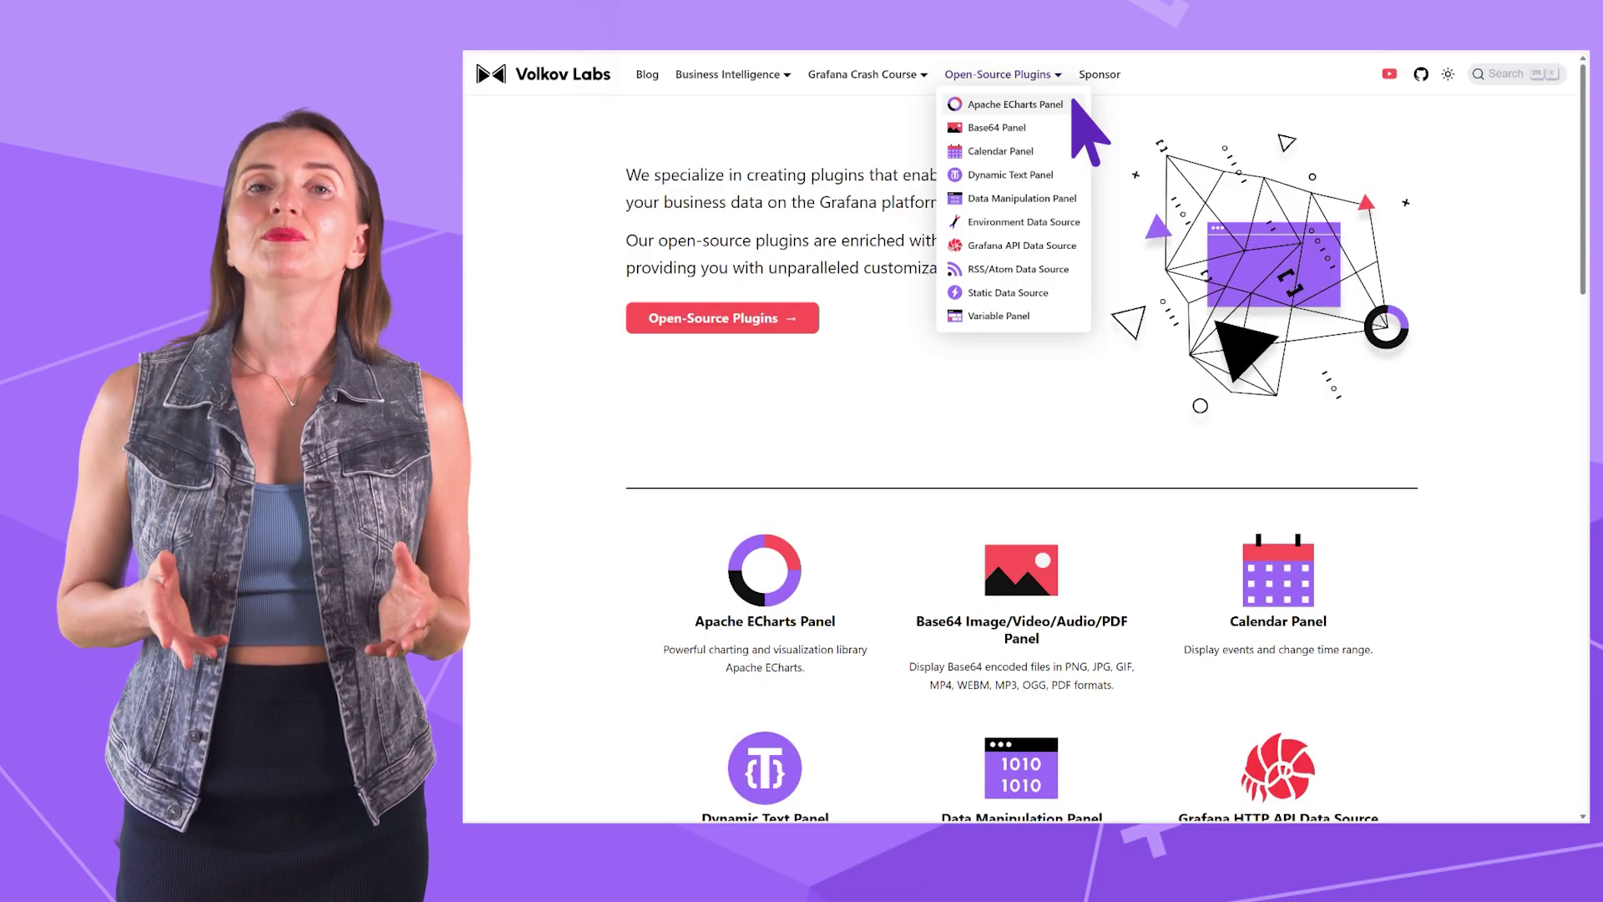
Step: Go to the Data Manipulation Panel's Form Elements page and scroll to 'Add a form element'
{"action": "left_click", "coordinate": [1023, 198]}
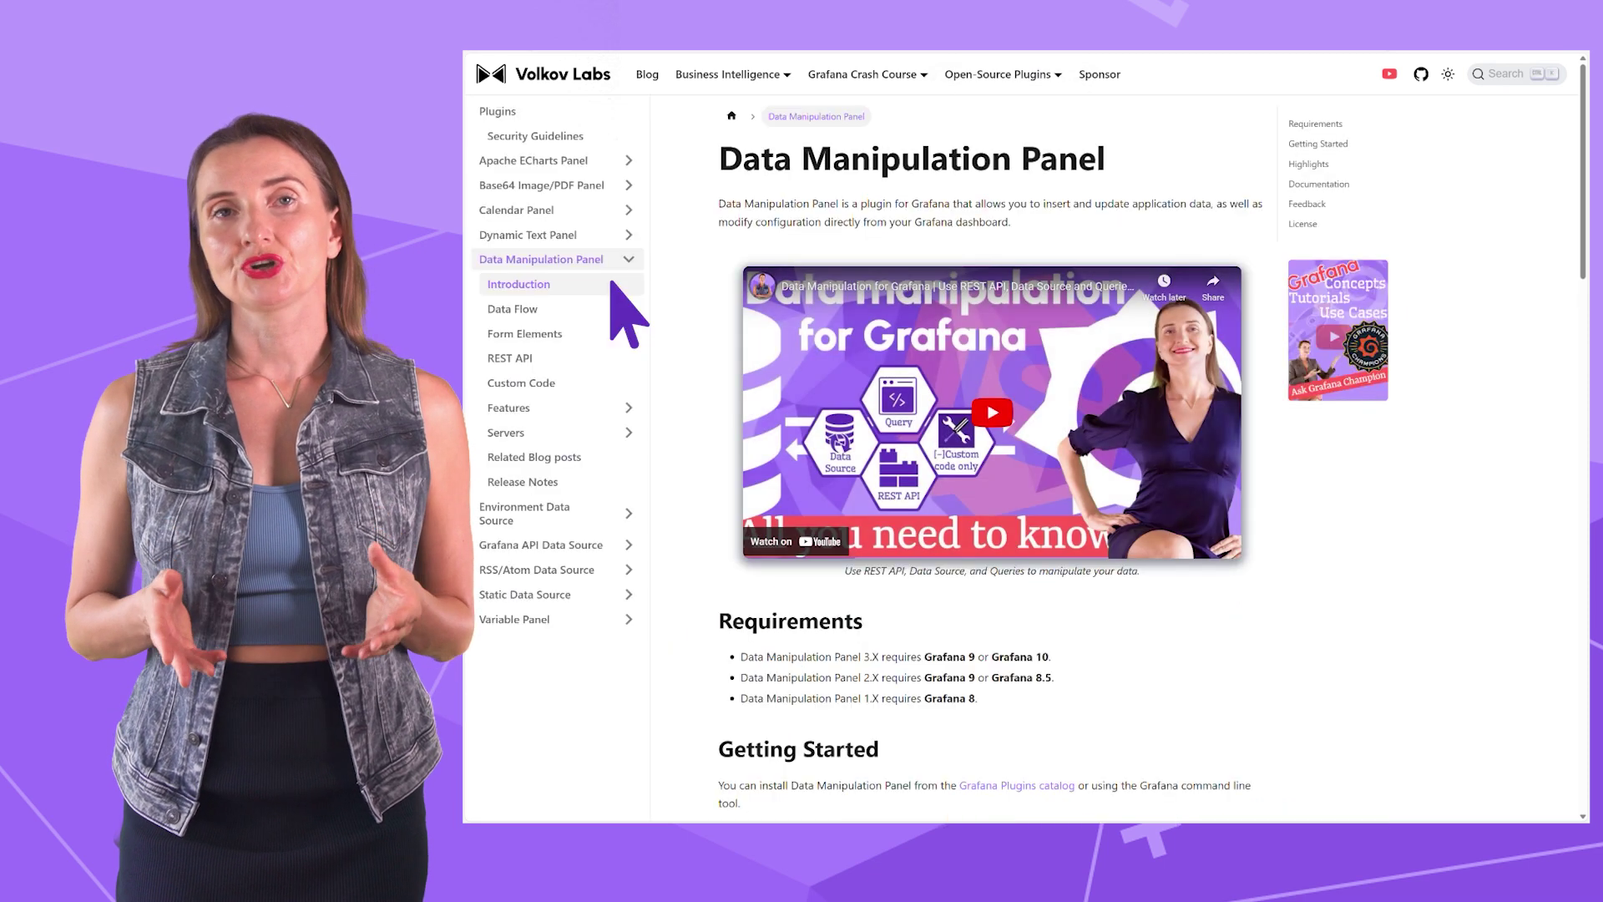
{"action": "left_click", "coordinate": [617, 309]}
{"action": "left_click", "coordinate": [622, 334]}
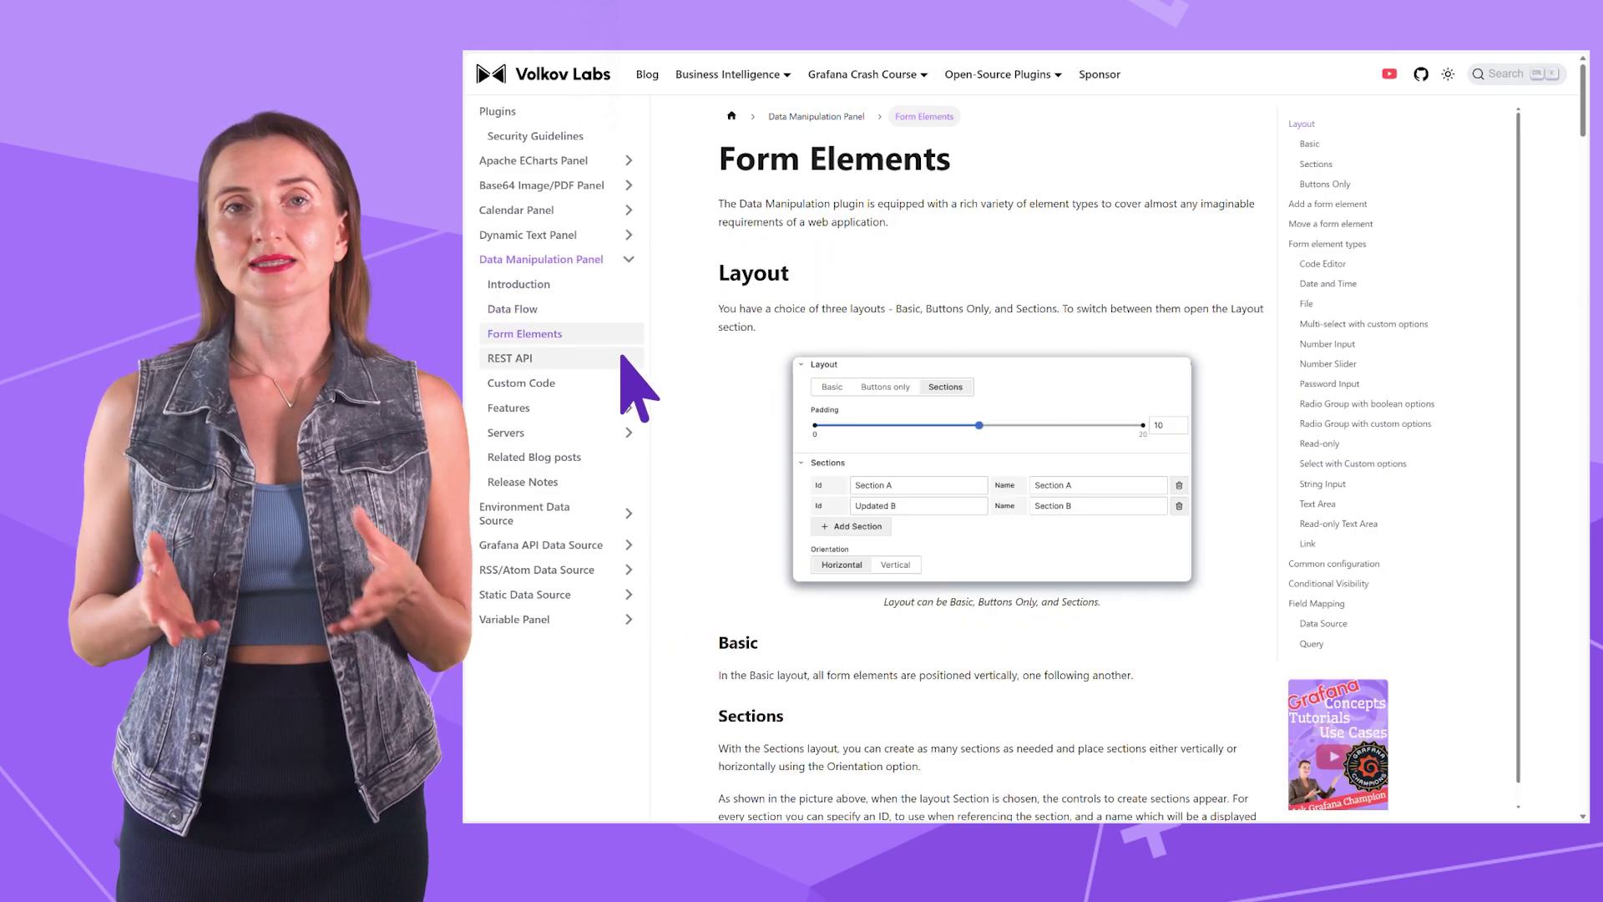
{"action": "scroll", "coordinate": [985, 459], "scroll_direction": "down", "scroll_amount": 7}
{"action": "scroll", "coordinate": [986, 459], "scroll_direction": "down", "scroll_amount": 5}
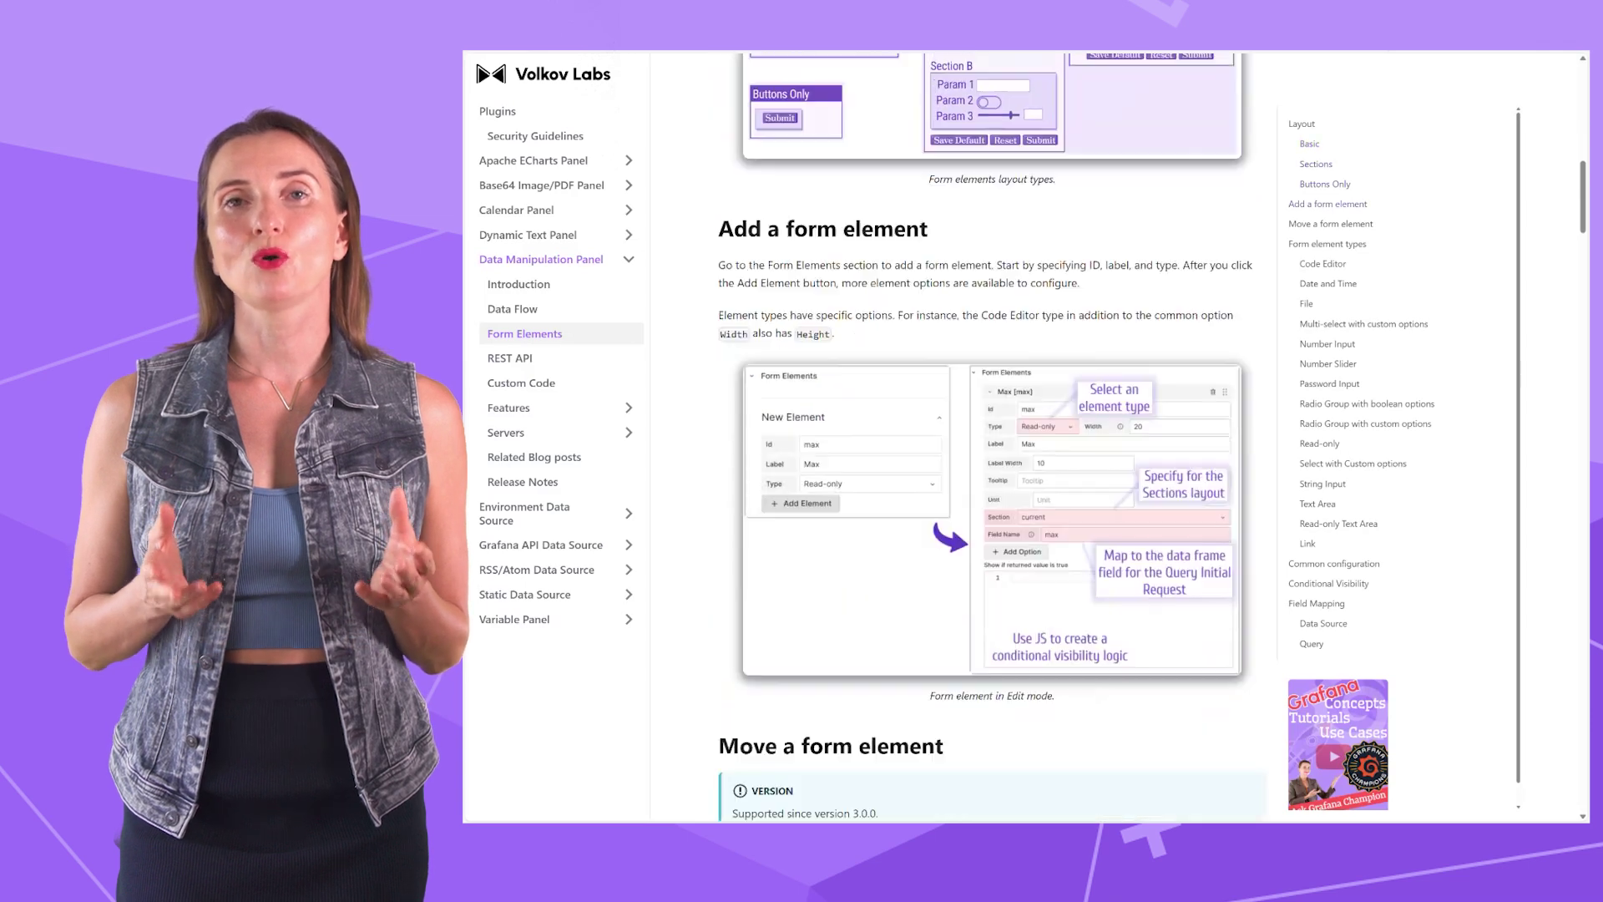